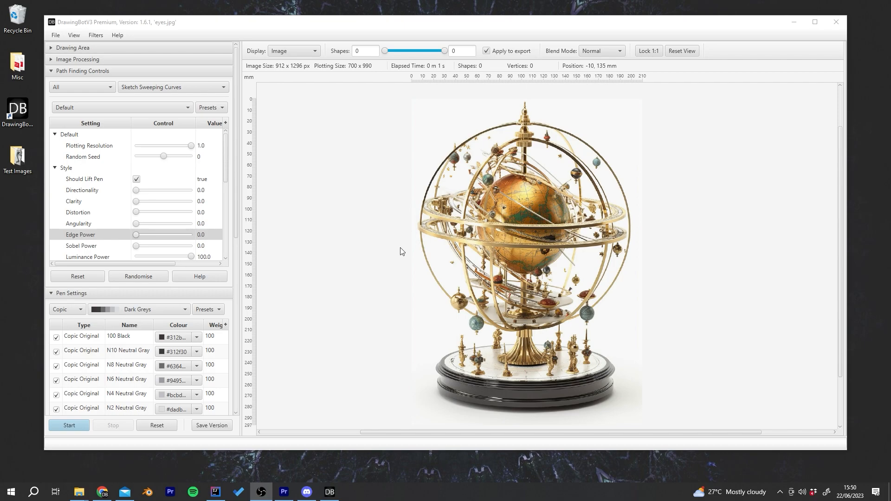
Step: Plot the image with the Sketch Curves path finding module and inspect its linework up close
mouse_move(223, 171)
left_mouse_down()
mouse_move(219, 244)
mouse_move(227, 155)
left_mouse_up()
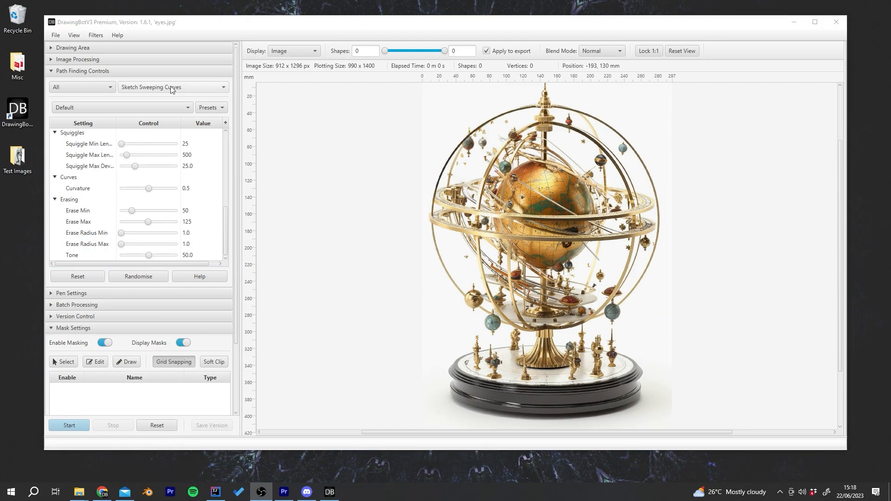
left_click(172, 90)
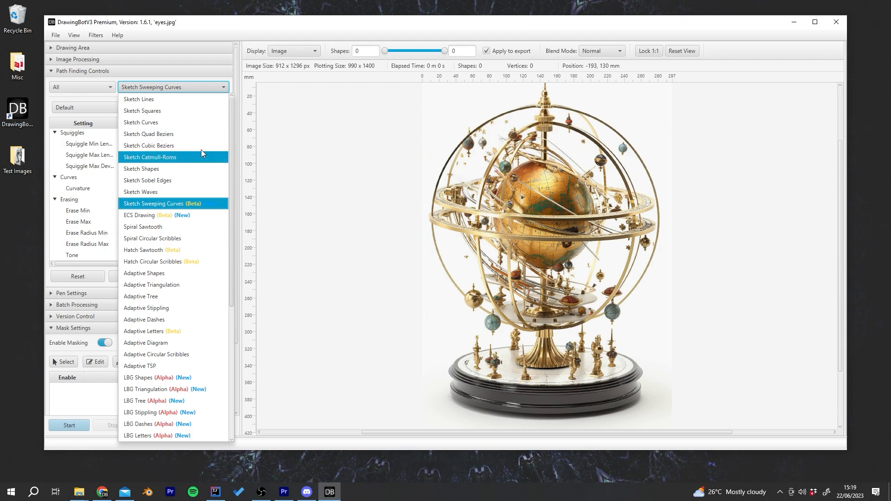
left_click(181, 123)
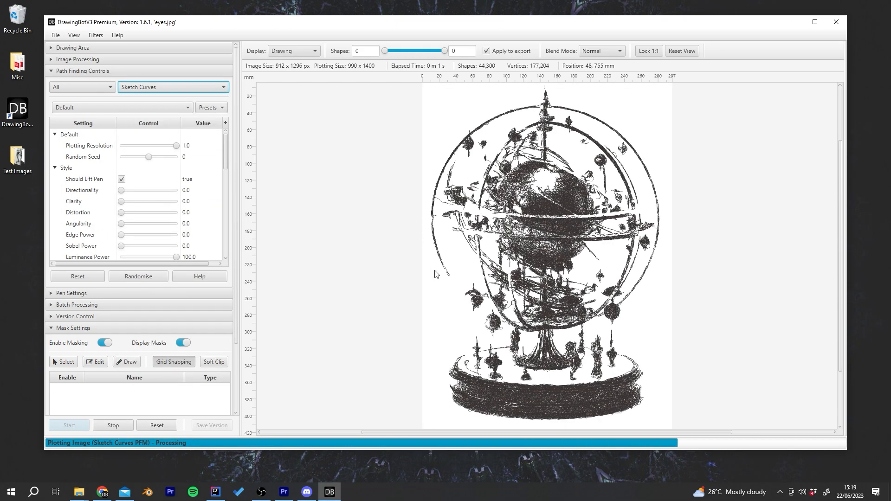
scroll(557, 306, "up", 8)
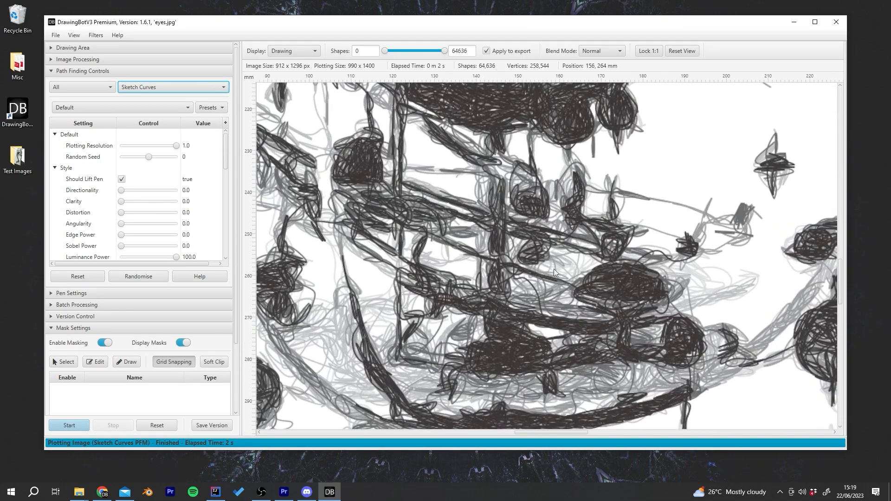
scroll(449, 238, "down", 3)
scroll(492, 277, "up", 8)
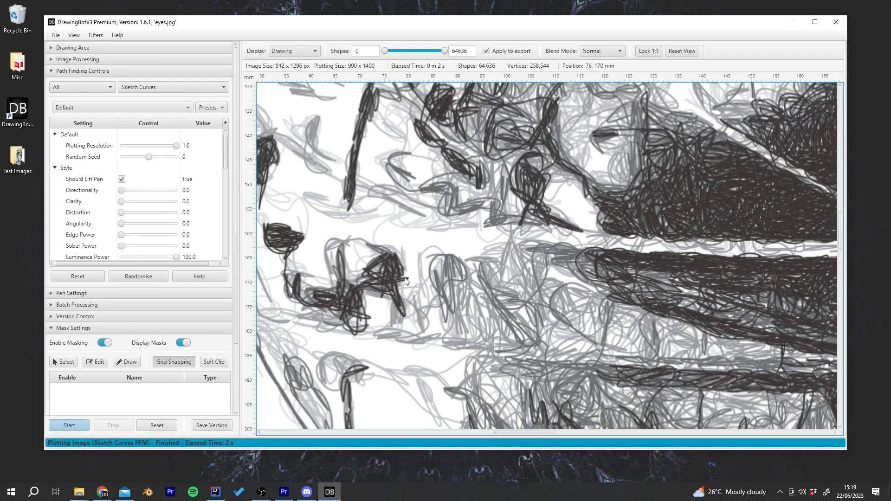
scroll(444, 302, "down", 6)
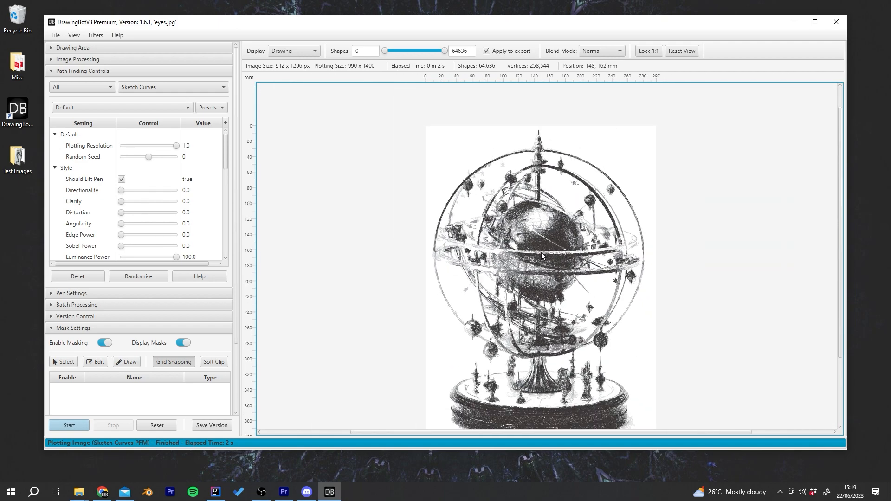
left_click(680, 51)
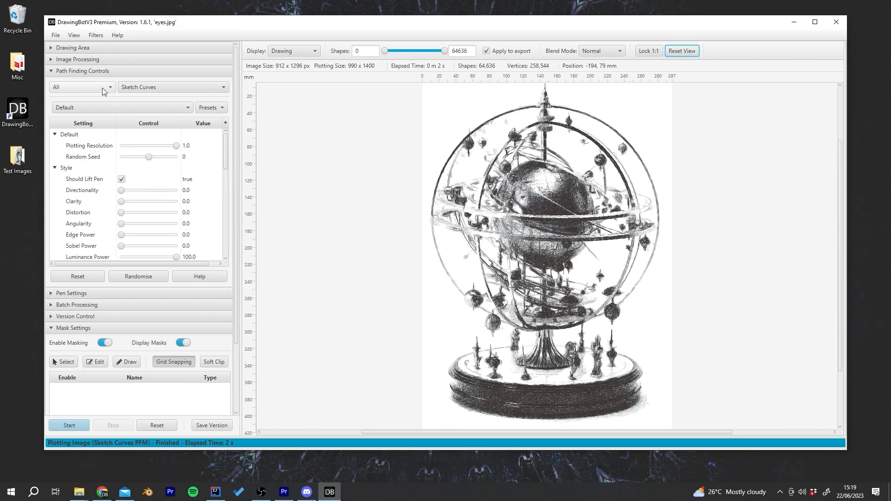
Step: Plot the image with the Sketch Quad Beziers module and inspect the strokes around the globe and lower rings
left_click(175, 93)
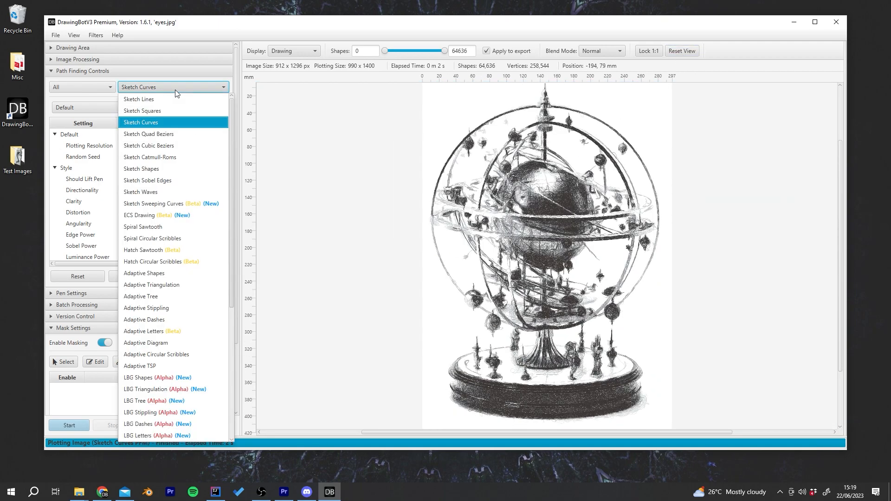
left_click(172, 135)
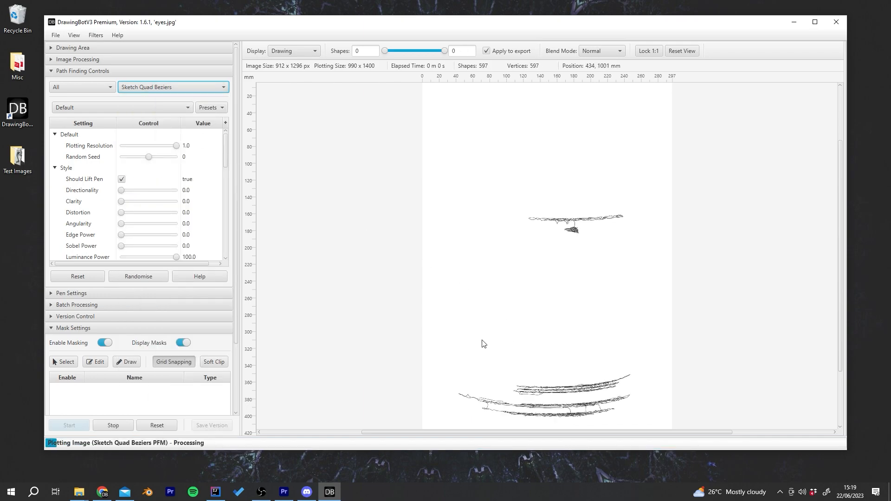
scroll(509, 342, "up", 10)
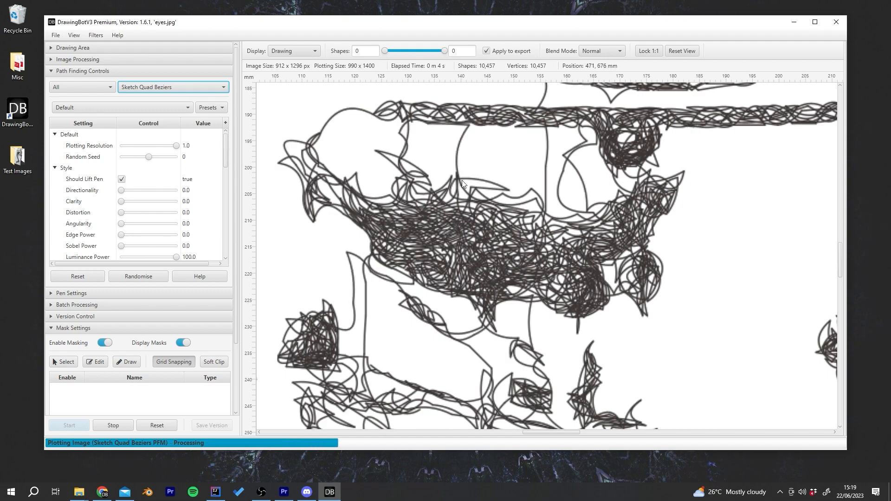
scroll(397, 210, "down", 6)
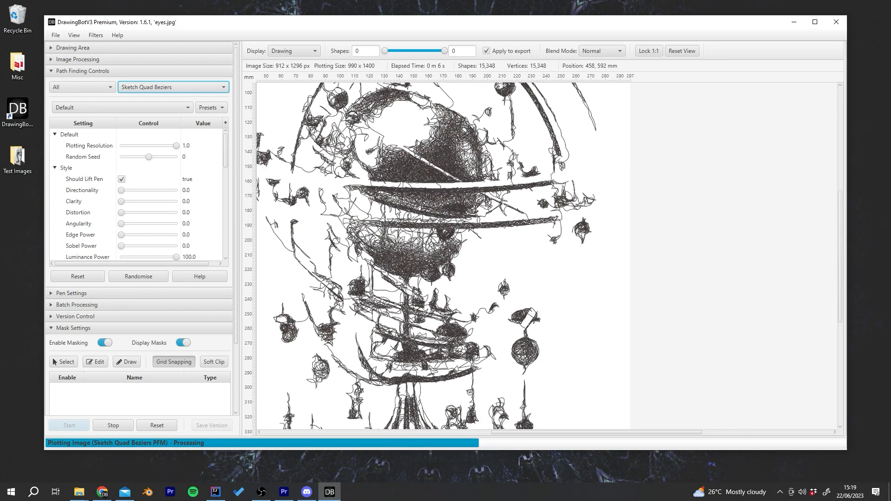
left_click_drag(345, 228, 441, 226)
scroll(440, 227, "down", 4)
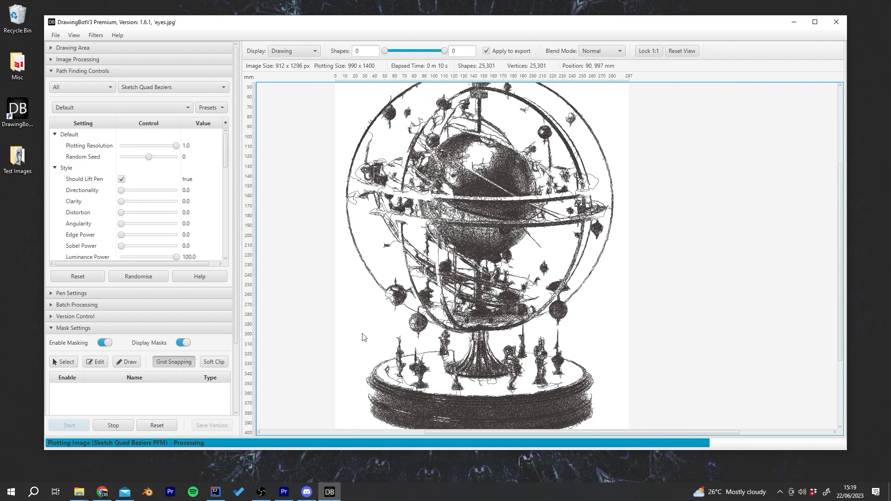
left_click(682, 52)
Step: Review the Sketch Quad Beziers curve and erasing settings and examine the finished linework around the globe
scroll(221, 225, "down", 5)
scroll(221, 229, "down", 3)
scroll(142, 201, "up", 2)
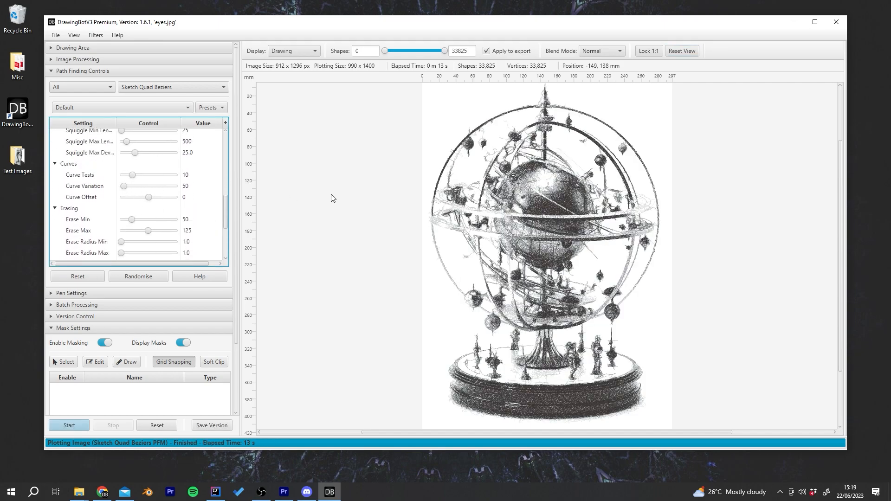
scroll(542, 221, "up", 5)
scroll(539, 218, "down", 2)
scroll(578, 250, "up", 2)
scroll(578, 250, "up", 1)
Step: Plot the image with the Sketch Sweeping Curves module and follow the drawing as it is generated
left_click(174, 90)
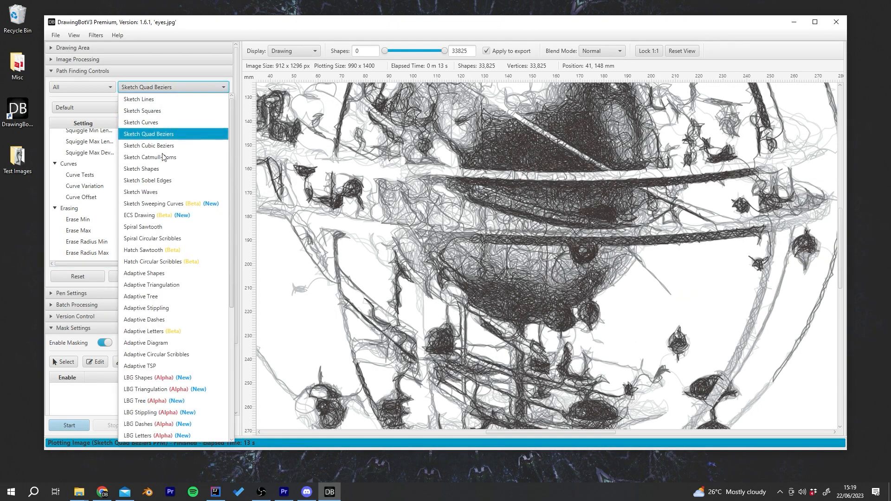
left_click(163, 204)
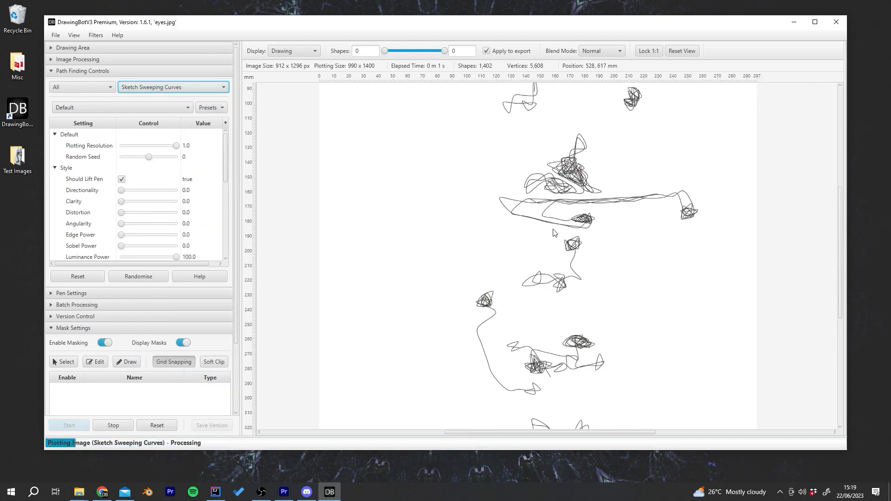
left_click(674, 53)
left_click(674, 52)
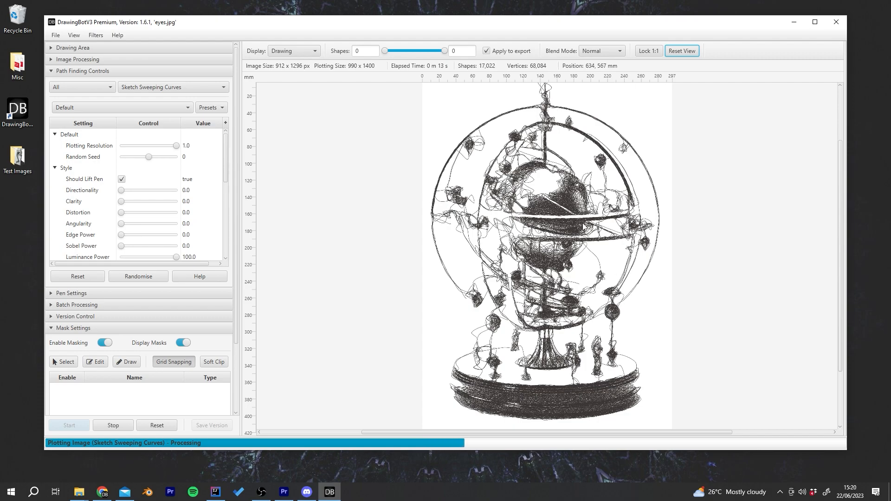
scroll(539, 263, "up", 3)
scroll(539, 259, "up", 2)
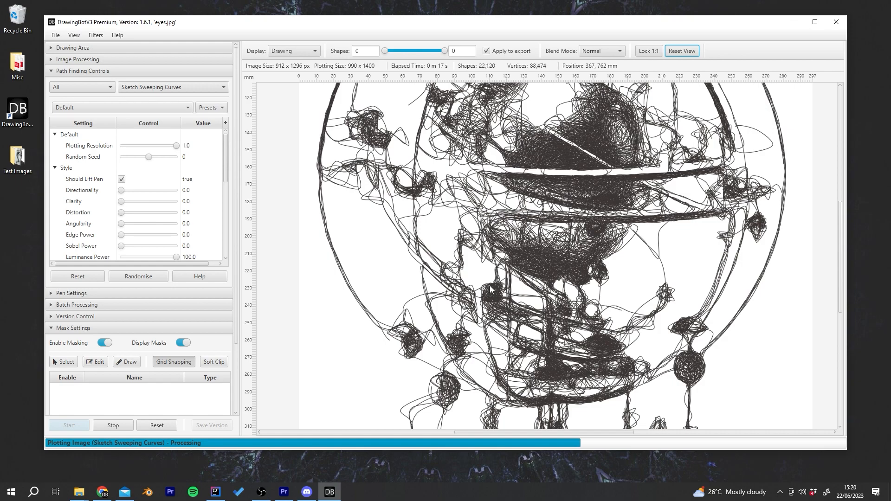
scroll(459, 245, "down", 5)
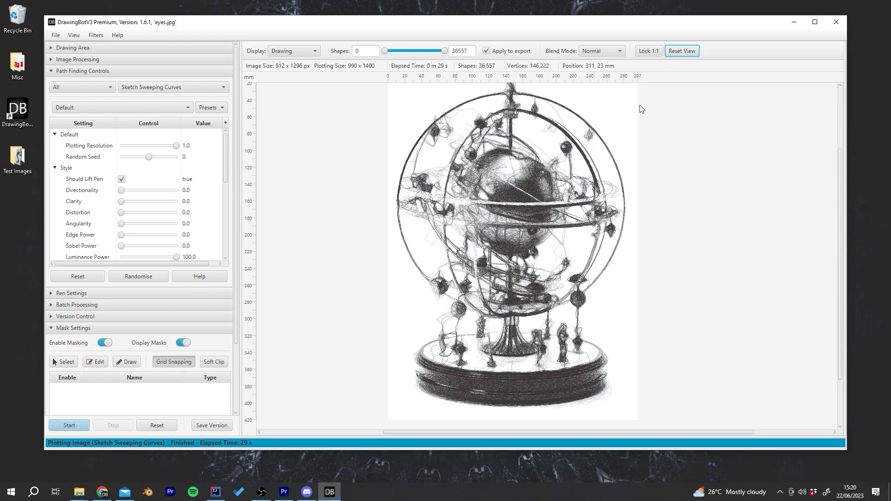
Step: Examine the sweeping curve strokes along the globe's upper and outer rings in the finished drawing
scroll(503, 325, "up", 4)
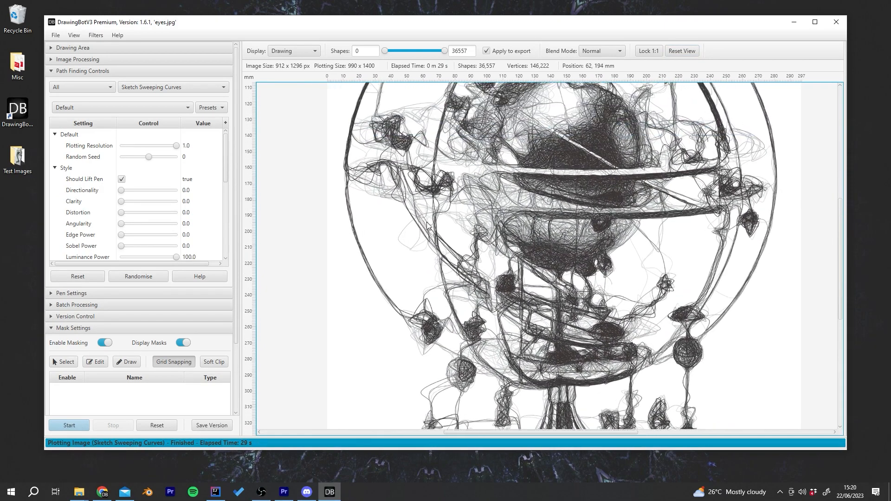
scroll(419, 244, "down", 3)
scroll(449, 178, "up", 4)
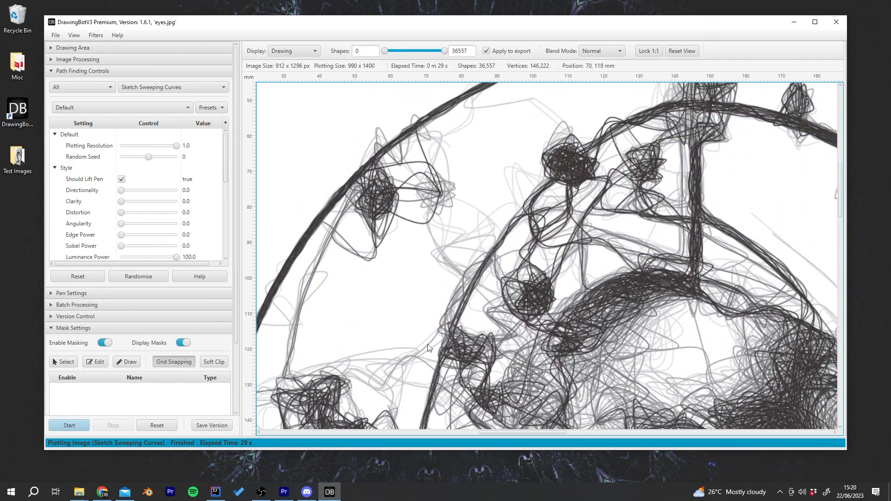
left_click_drag(599, 160, 388, 171)
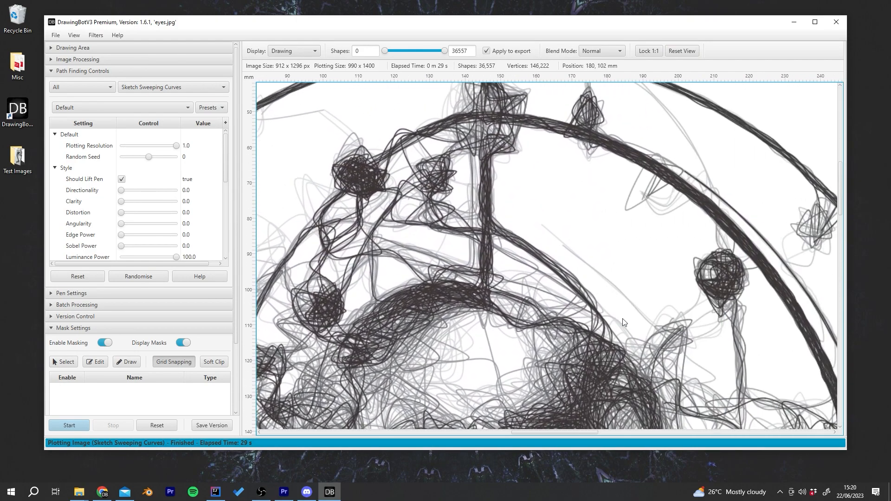
left_click_drag(671, 351, 458, 178)
scroll(650, 303, "down", 4)
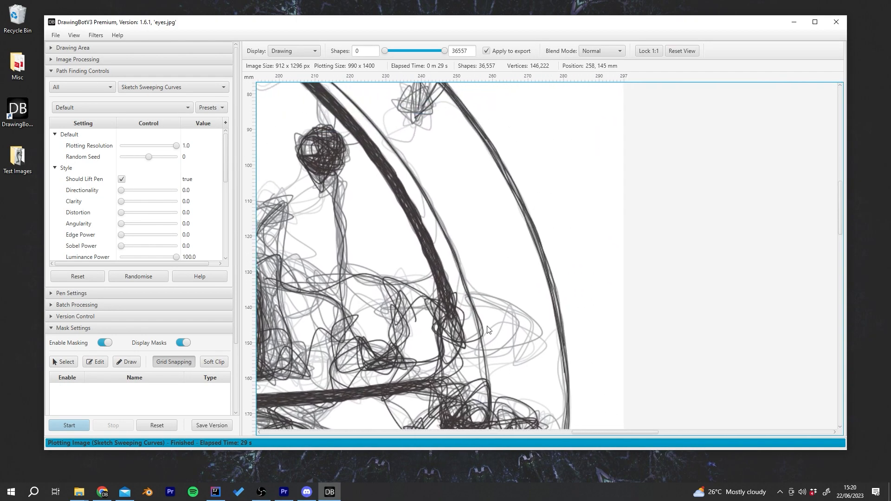
scroll(464, 228, "down", 2)
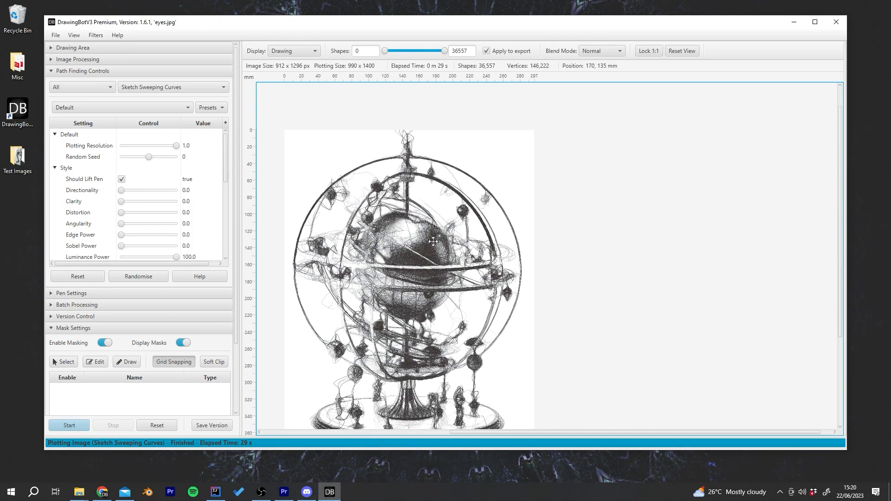
Step: Show the original image and examine the outer rings for comparison with the drawing
left_click(297, 51)
left_click(301, 40)
scroll(495, 225, "up", 2)
scroll(495, 226, "up", 3)
scroll(449, 227, "down", 3)
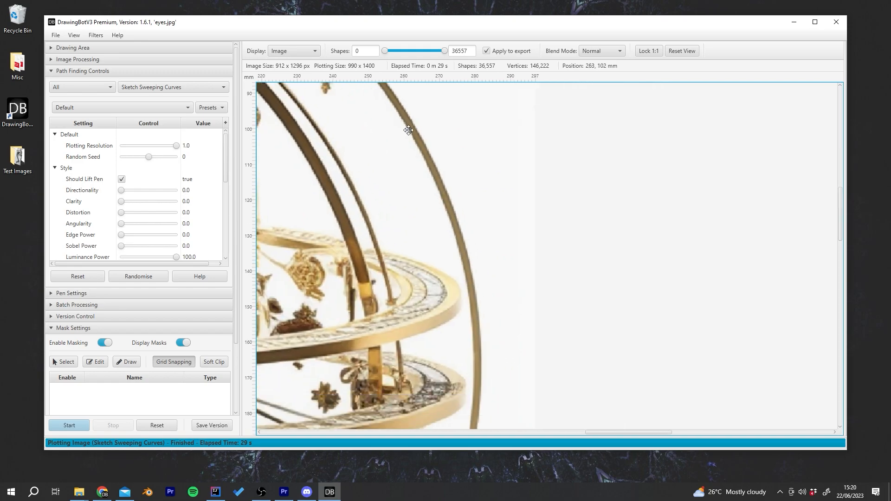
scroll(472, 333, "up", 3)
left_click_drag(312, 297, 392, 201)
Step: Show the drawing again and examine how its curves follow the outer rings, up close and as a whole
left_click(302, 55)
left_click(304, 62)
mouse_move(535, 141)
left_mouse_down()
mouse_move(529, 279)
mouse_move(576, 351)
left_mouse_up()
left_click_drag(474, 200, 587, 355)
left_click_drag(498, 215, 682, 227)
left_click_drag(464, 214, 650, 209)
left_click_drag(392, 200, 590, 91)
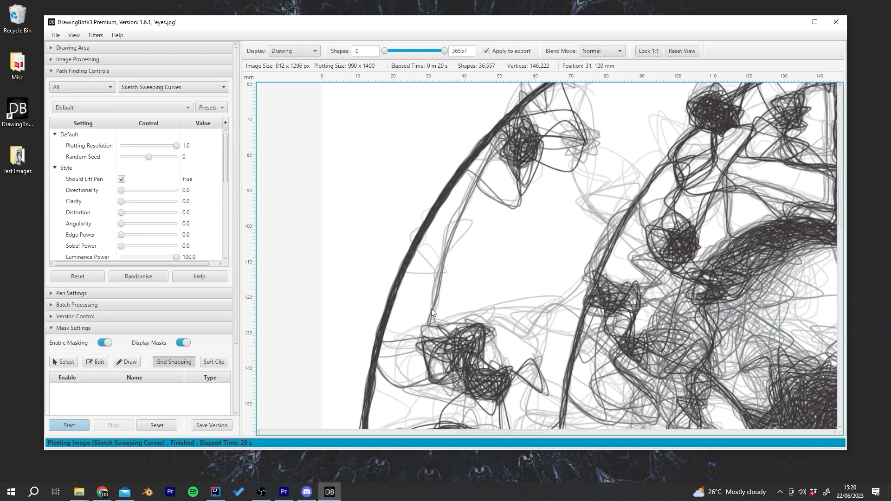
left_click_drag(430, 392, 507, 201)
scroll(552, 356, "down", 6)
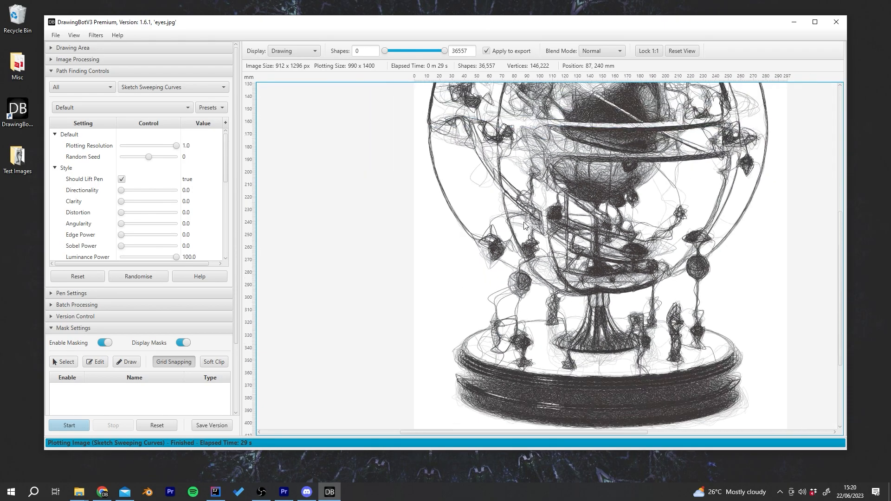
left_click_drag(583, 186, 482, 240)
scroll(455, 228, "down", 2)
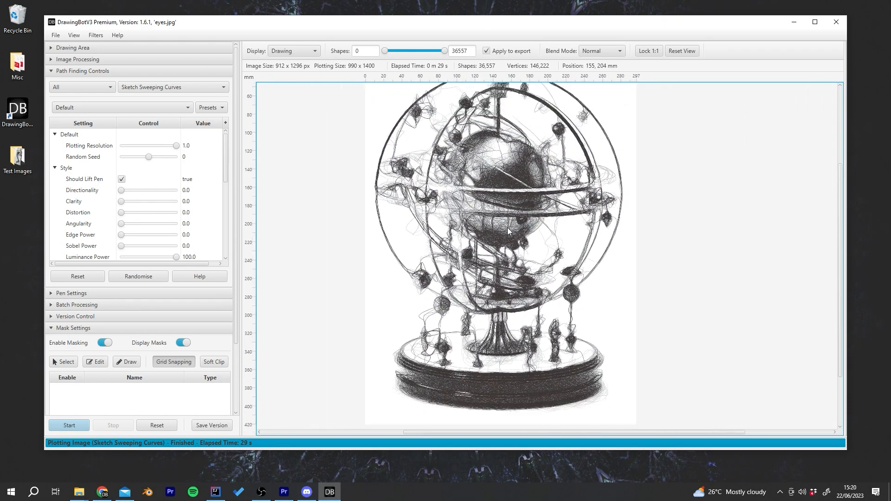
scroll(544, 195, "down", 1)
left_click_drag(548, 176, 511, 244)
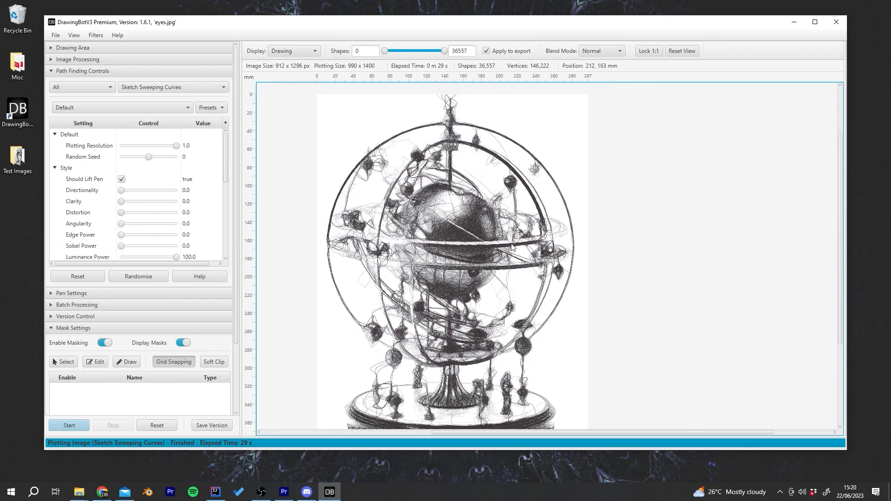
scroll(445, 254, "down", 1)
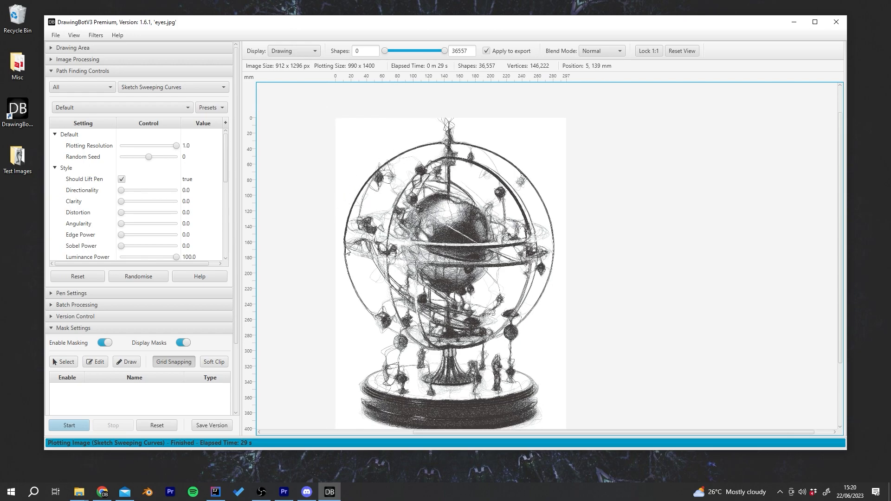
Step: Examine the sweeping curves from the base up through the globe to the top rings, ending on the full drawing
scroll(481, 406, "up", 6)
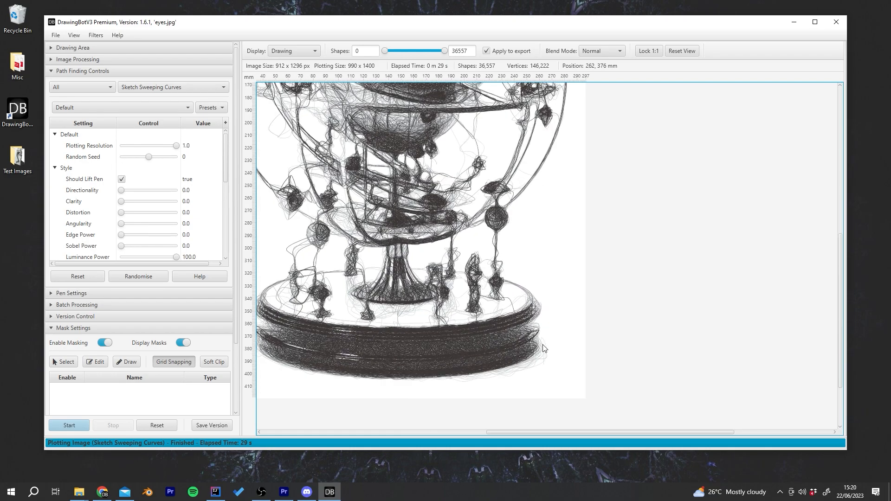
left_click_drag(353, 235, 615, 249)
left_click_drag(454, 173, 484, 241)
left_click_drag(484, 193, 493, 226)
left_click_drag(487, 176, 544, 287)
left_click_drag(554, 185, 514, 279)
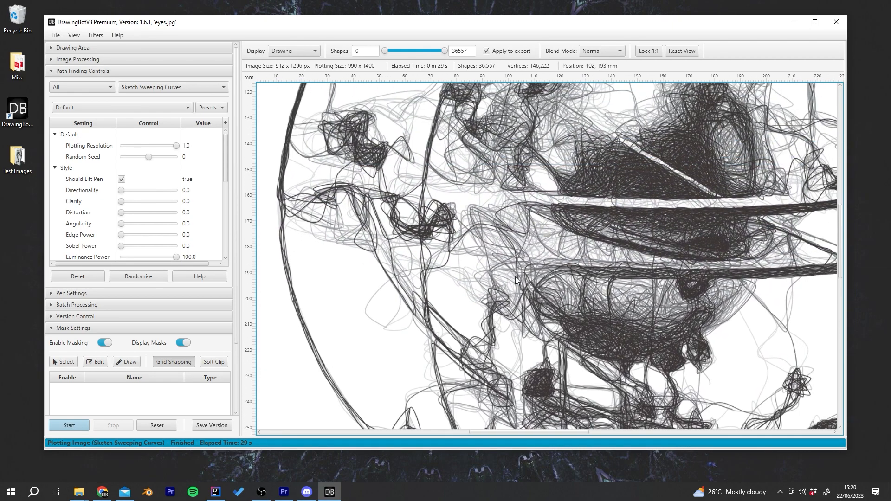
mouse_move(576, 234)
left_mouse_down()
mouse_move(524, 355)
mouse_move(513, 358)
left_mouse_up()
scroll(550, 302, "down", 4)
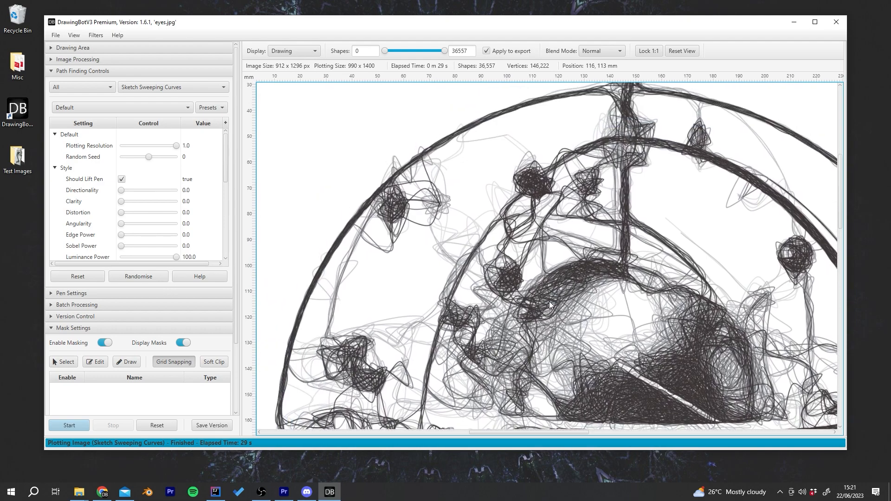
scroll(617, 173, "up", 5)
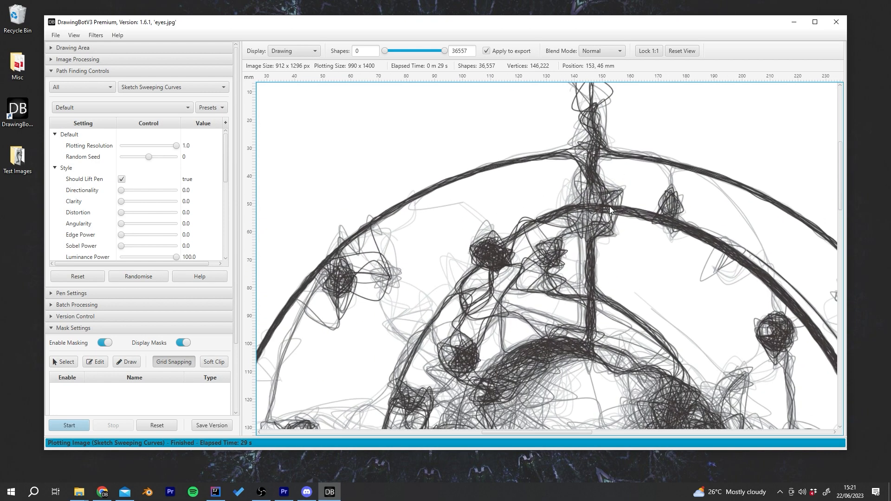
left_click_drag(475, 320, 447, 209)
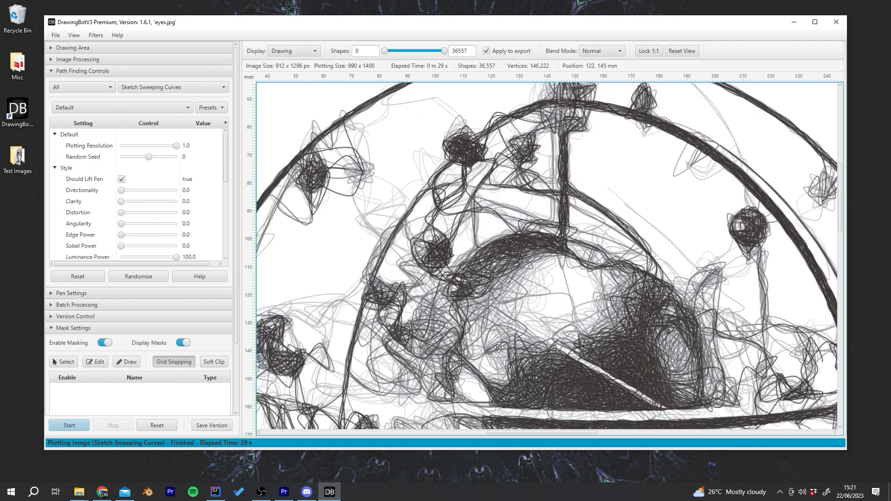
left_click_drag(498, 354, 524, 220)
left_click(679, 50)
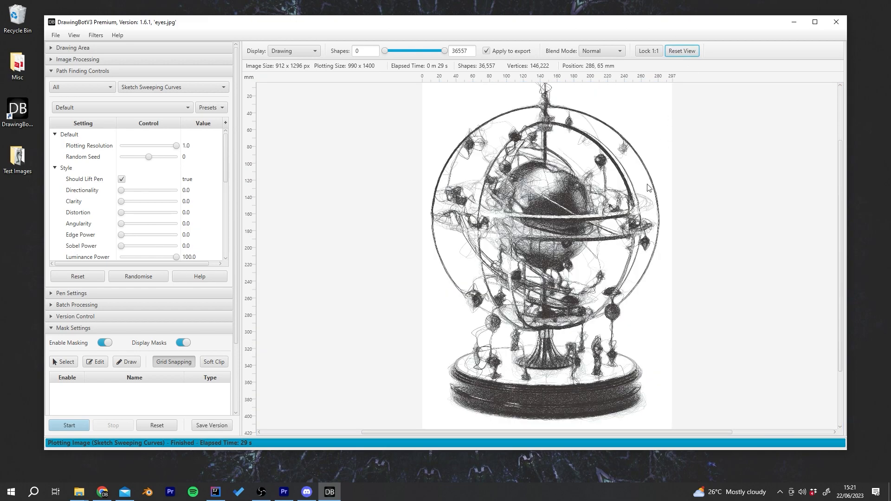
Step: Show the original globe image for comparison and return the display to the sweeping curves drawing
left_click(302, 51)
left_click(302, 38)
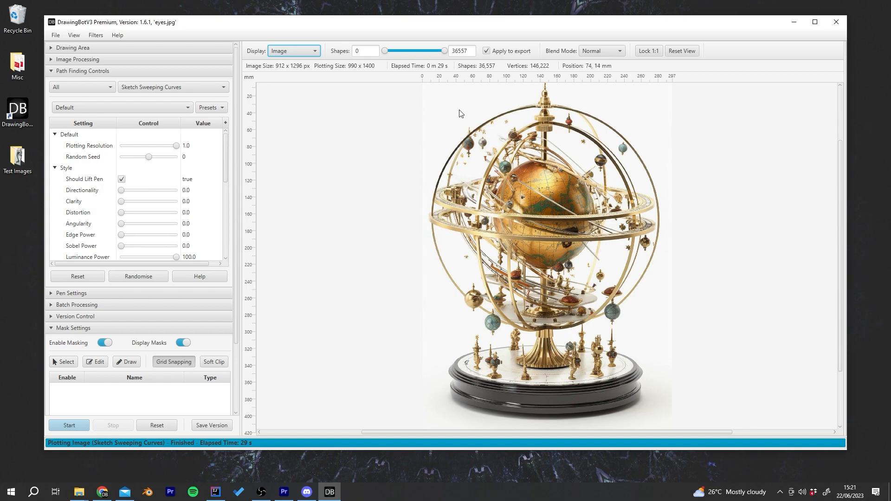
left_click(297, 51)
left_click(296, 63)
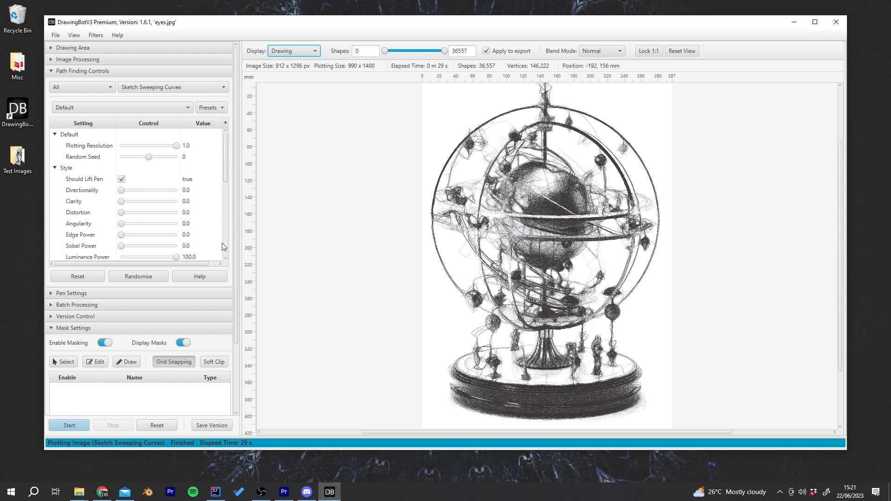
mouse_move(227, 172)
left_mouse_down()
mouse_move(226, 253)
mouse_move(230, 159)
left_mouse_up()
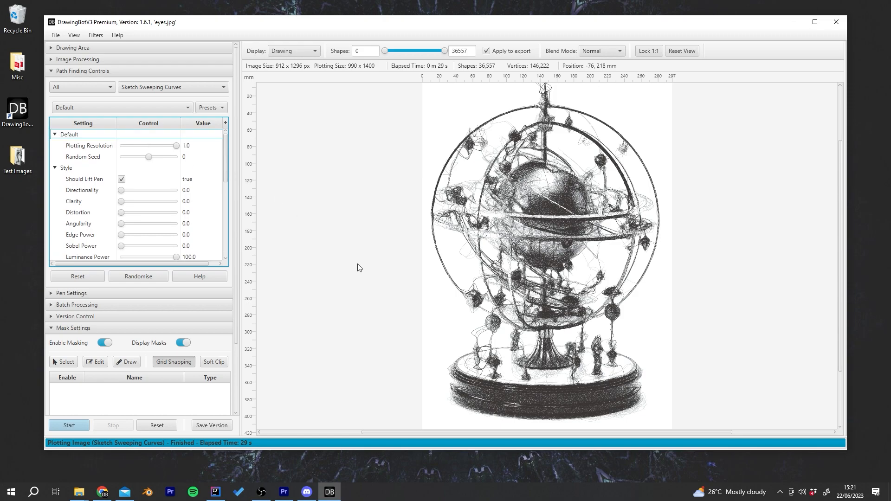
Step: Try the Sketch Sweeping Curves drawing with Should Lift Pen turned off, and turn the option back on
left_click(122, 180)
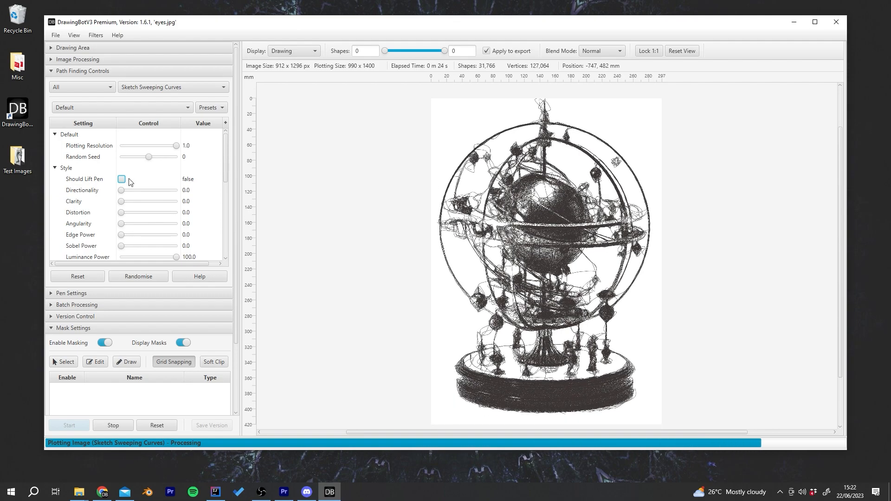
scroll(547, 309, "up", 5)
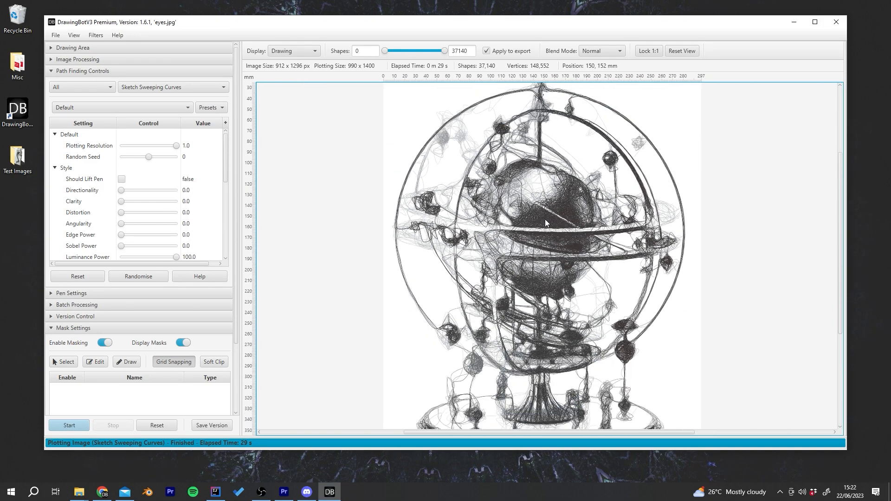
left_click(682, 51)
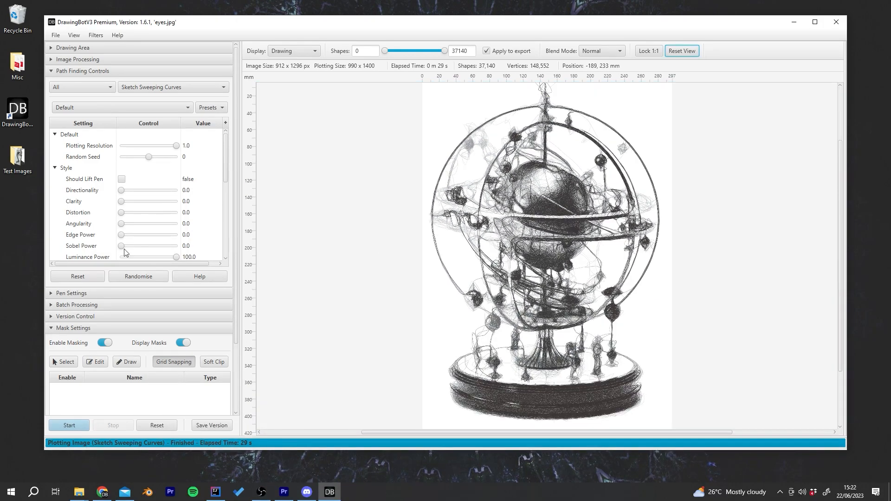
left_click(122, 180)
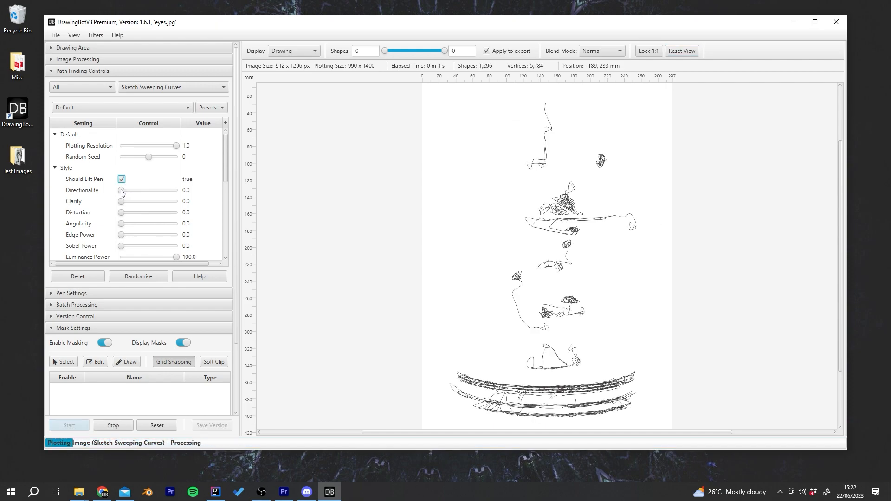
Step: Set Directionality to 100 and inspect the replotted strokes around the globe's middle rings
left_click_drag(122, 193, 188, 192)
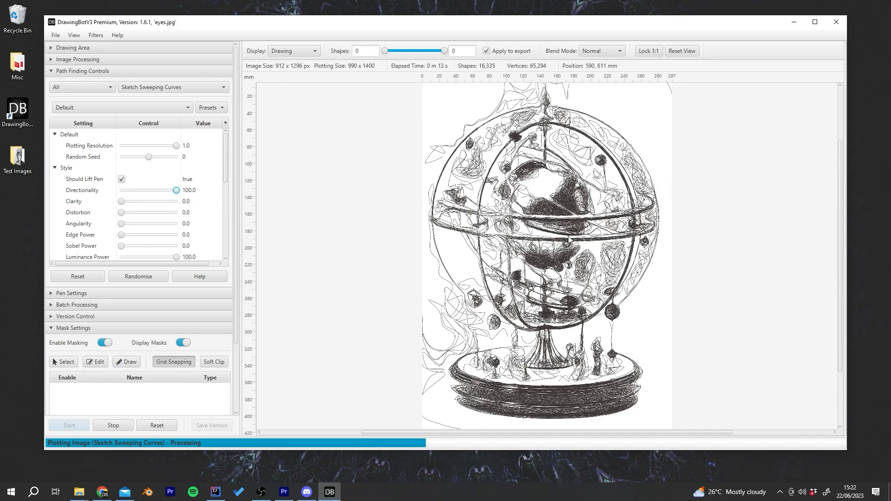
scroll(583, 235, "up", 5)
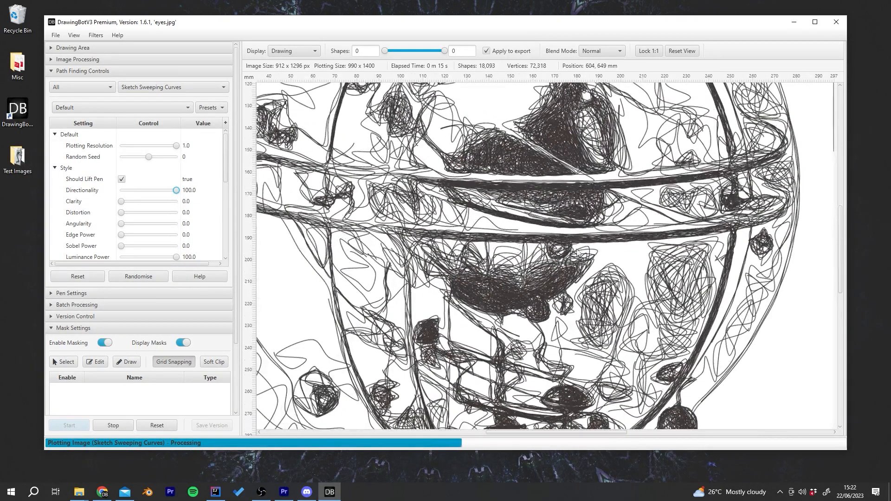
mouse_move(577, 253)
left_mouse_down()
mouse_move(628, 269)
mouse_move(573, 253)
mouse_move(467, 264)
left_mouse_up()
Step: Compare the globe's horizontal rings in the original image with the same area of the high-directionality drawing
left_click(302, 51)
left_click(297, 40)
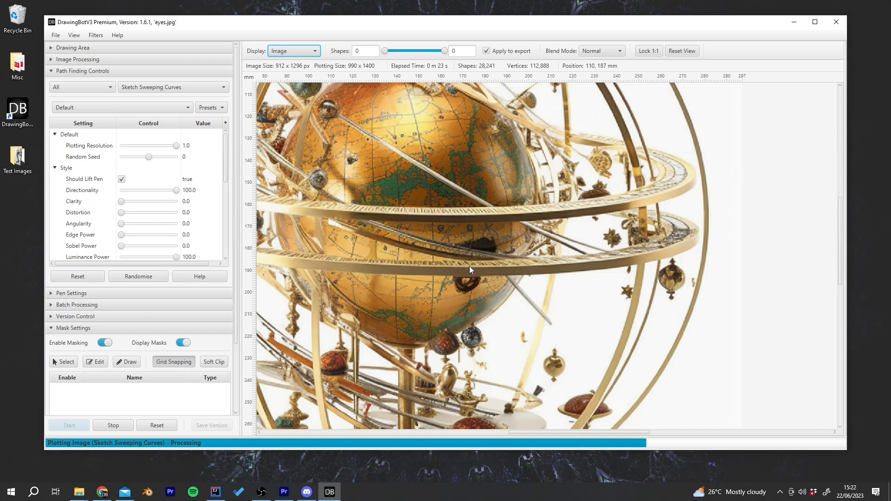
left_click(303, 51)
left_click(285, 62)
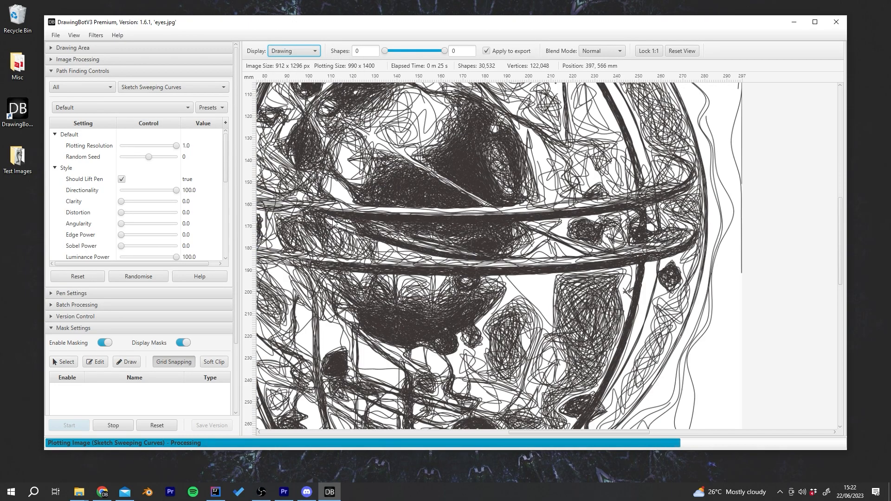
Step: Examine how the strokes at full directionality follow the background, rings and base, as a whole and up close
scroll(625, 200, "down", 5)
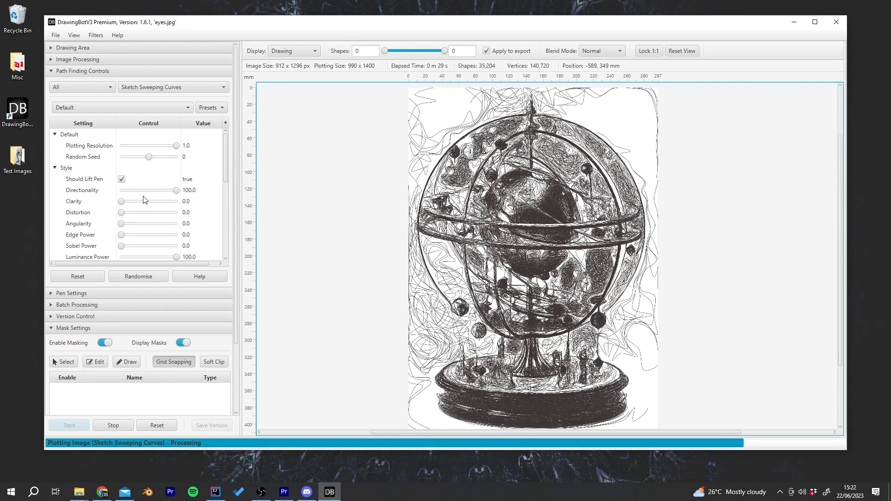
scroll(420, 376, "up", 3)
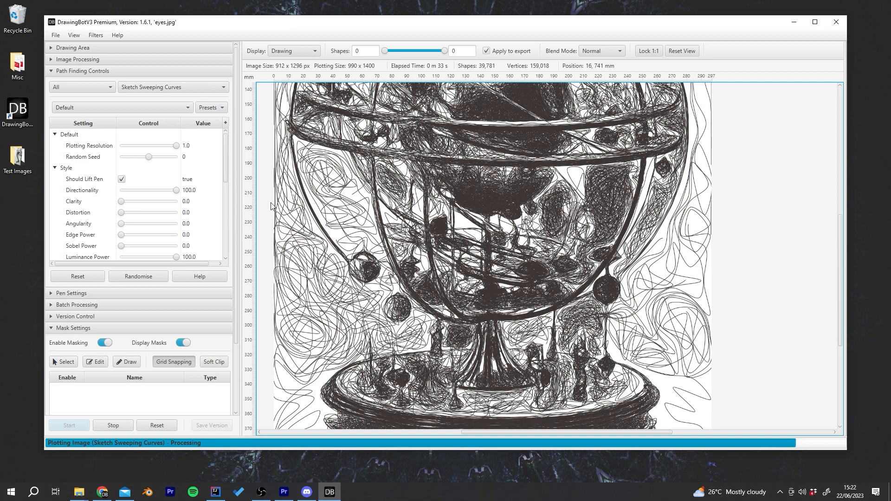
left_click_drag(226, 152, 225, 163)
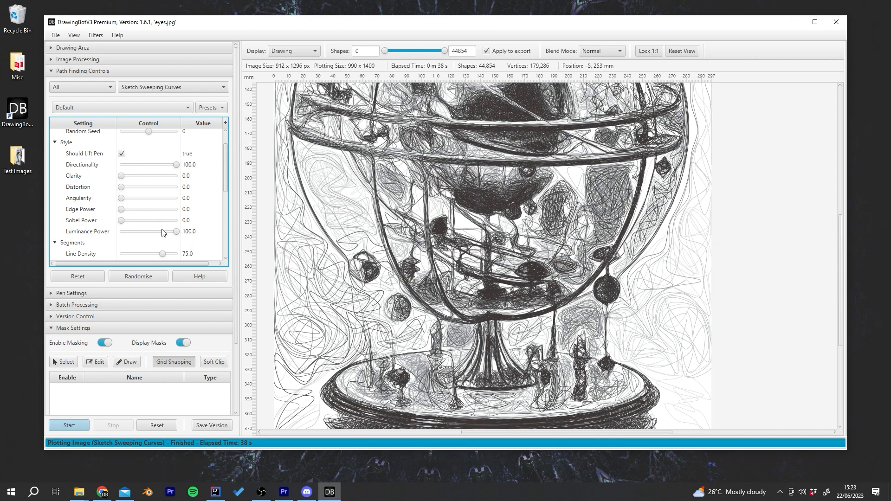
scroll(432, 188, "up", 3)
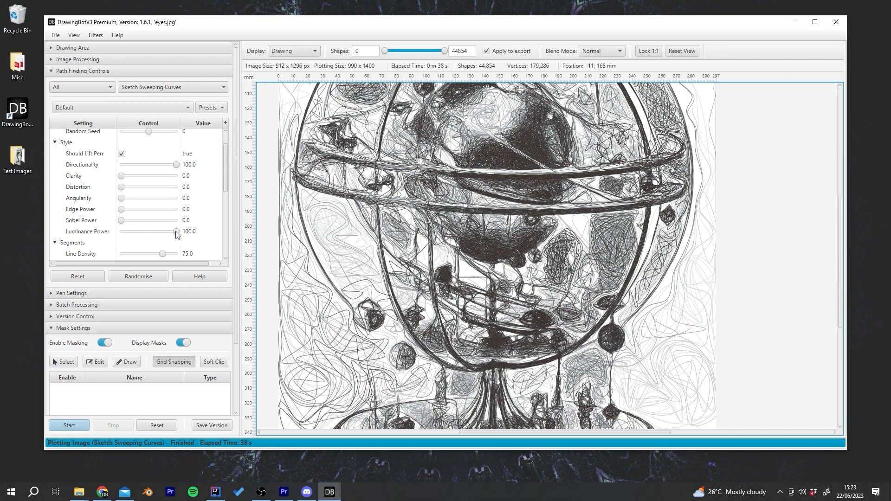
scroll(422, 207, "up", 3)
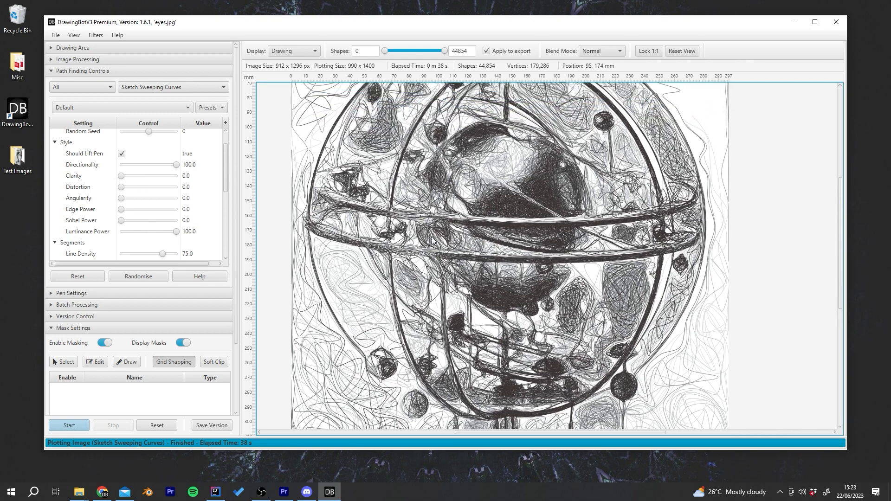
scroll(375, 326, "down", 4)
scroll(371, 346, "up", 2)
scroll(395, 270, "down", 2)
scroll(366, 232, "up", 3)
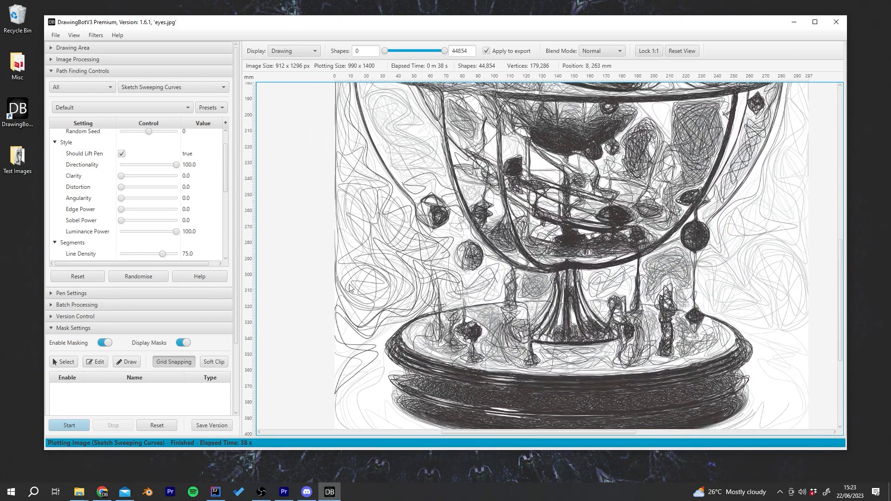
scroll(395, 266, "down", 3)
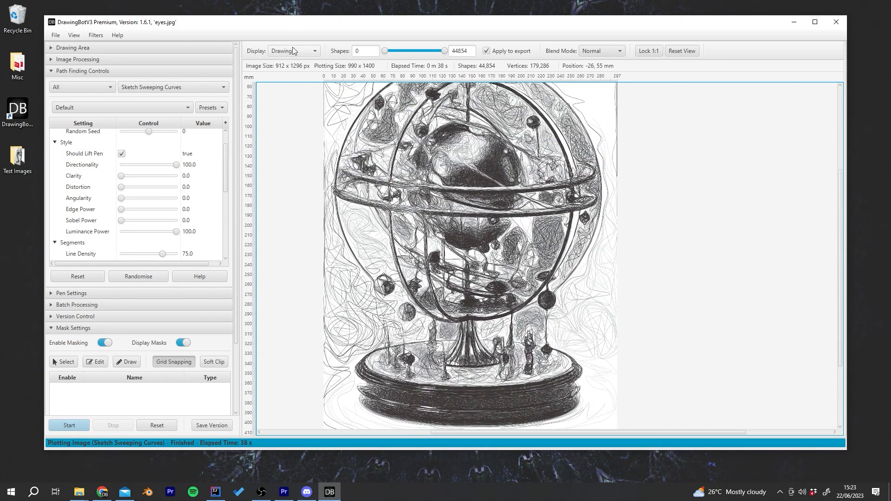
Step: Show the original image to check its pale background and base against the plotted strokes, ending on the drawing
left_click(297, 51)
left_click(339, 38)
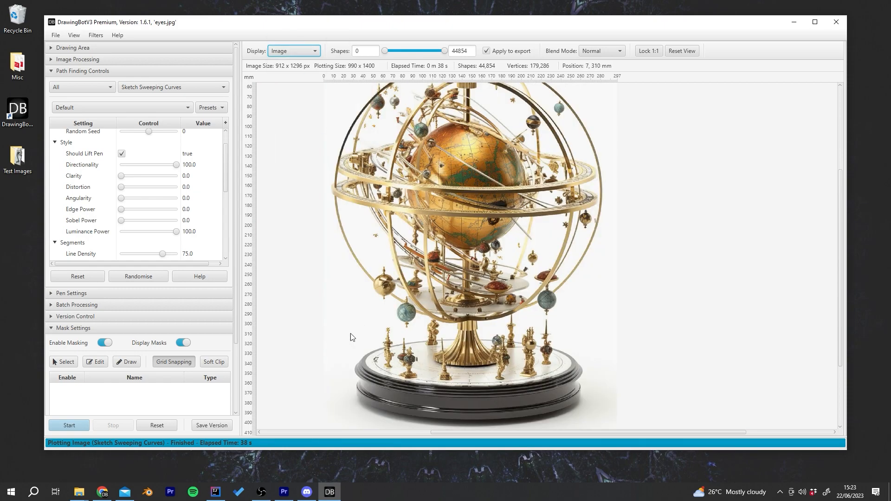
left_click(306, 52)
left_click(299, 60)
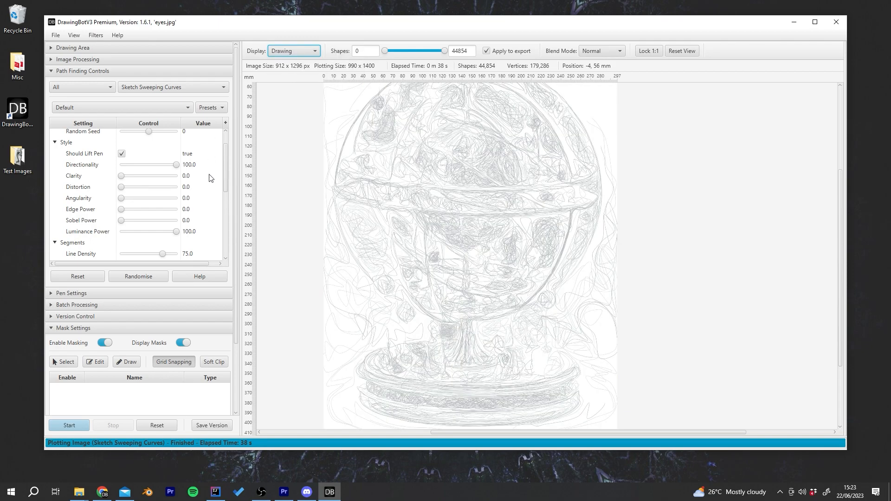
Step: Lower Directionality to 15.126 and replot the globe drawing
mouse_move(227, 160)
left_mouse_down()
mouse_move(225, 188)
mouse_move(226, 163)
left_mouse_up()
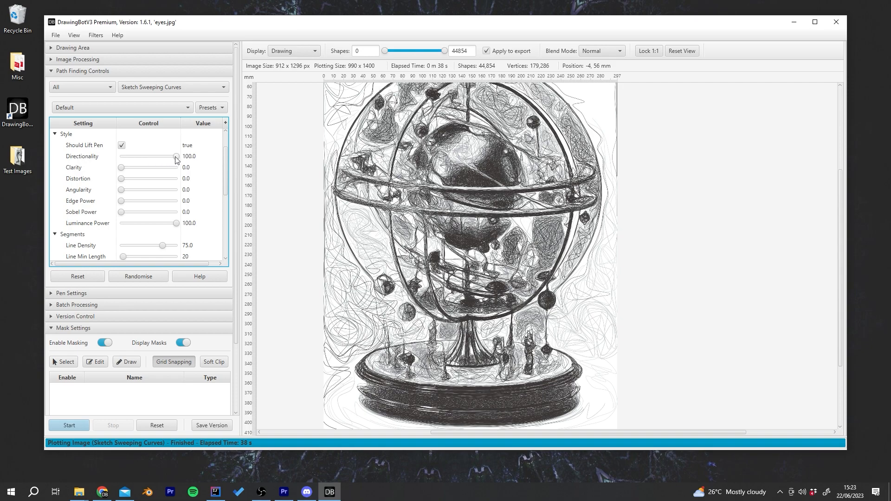
left_click_drag(177, 158, 130, 158)
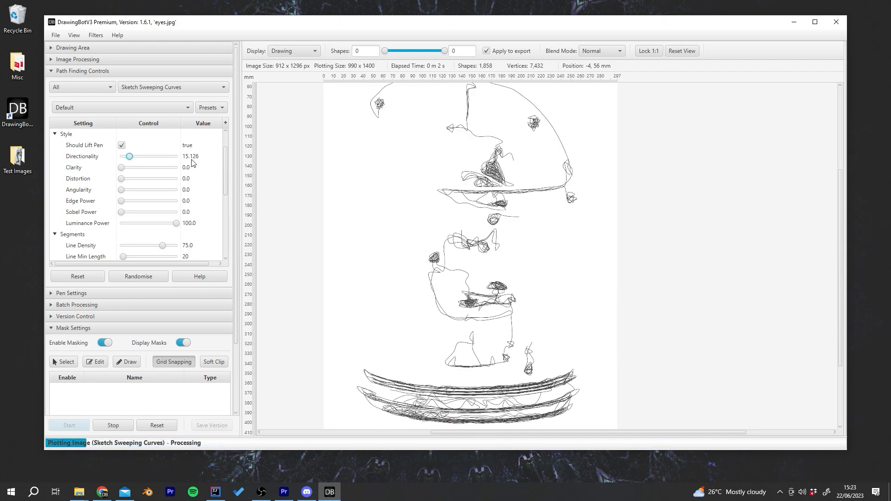
left_click_drag(492, 241, 480, 269)
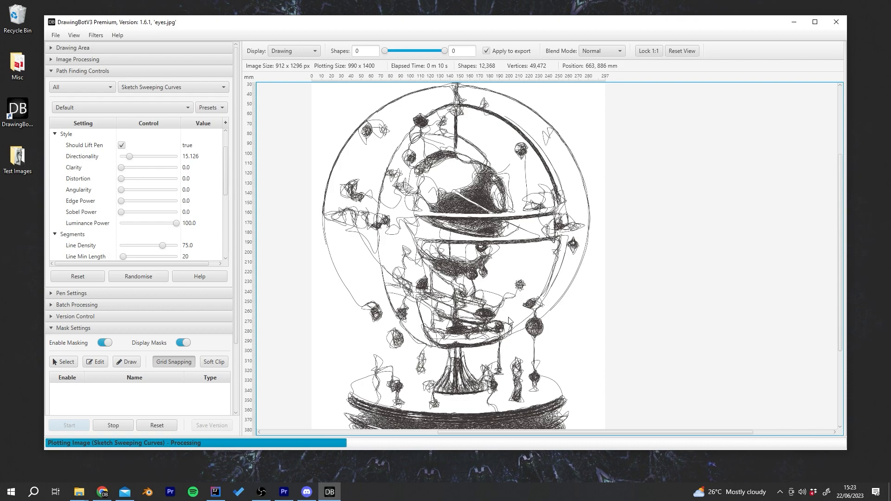
Step: Examine the low-directionality drawing around the globe and its rings up close, ending on the full view
scroll(419, 222, "up", 5)
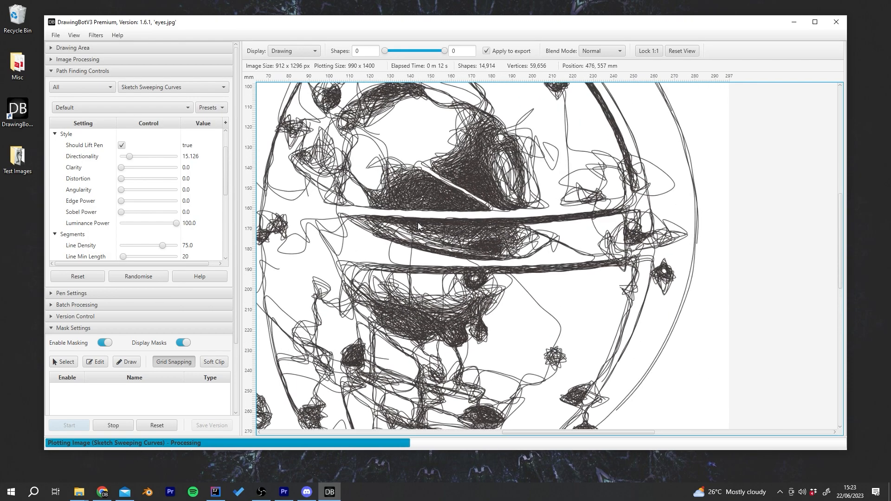
scroll(358, 214, "up", 1)
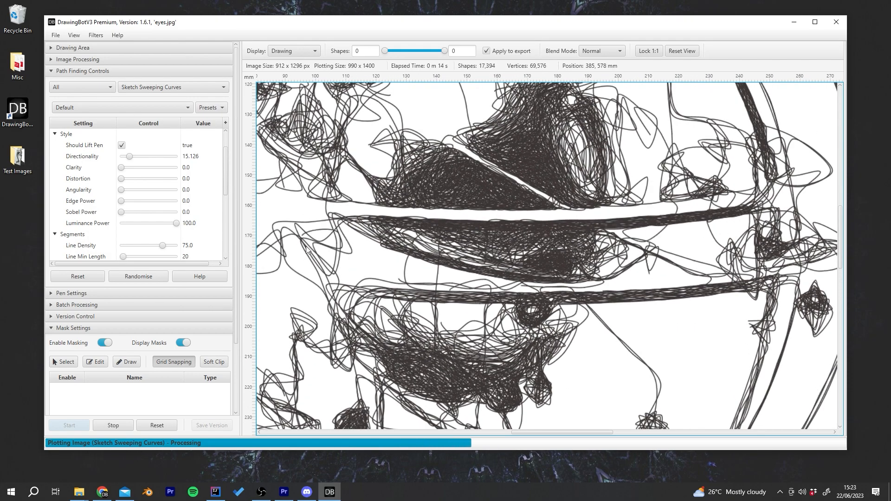
scroll(722, 222, "down", 7)
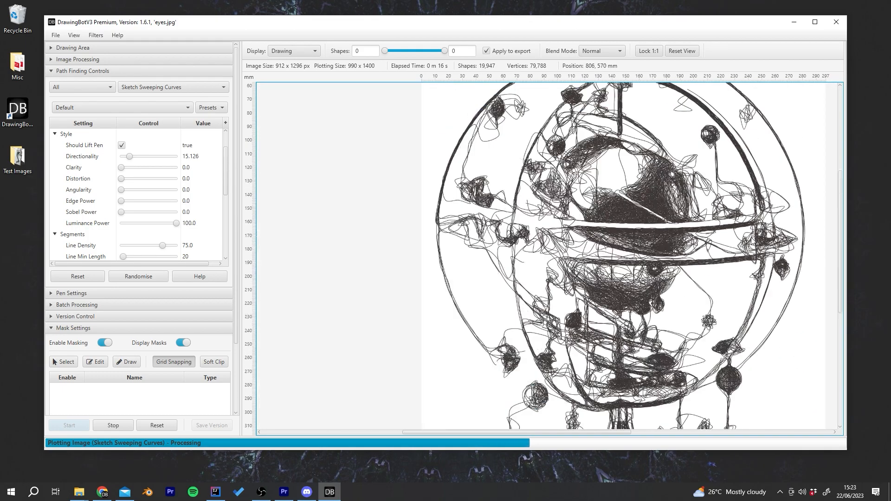
left_click_drag(732, 285, 585, 268)
scroll(585, 268, "up", 1)
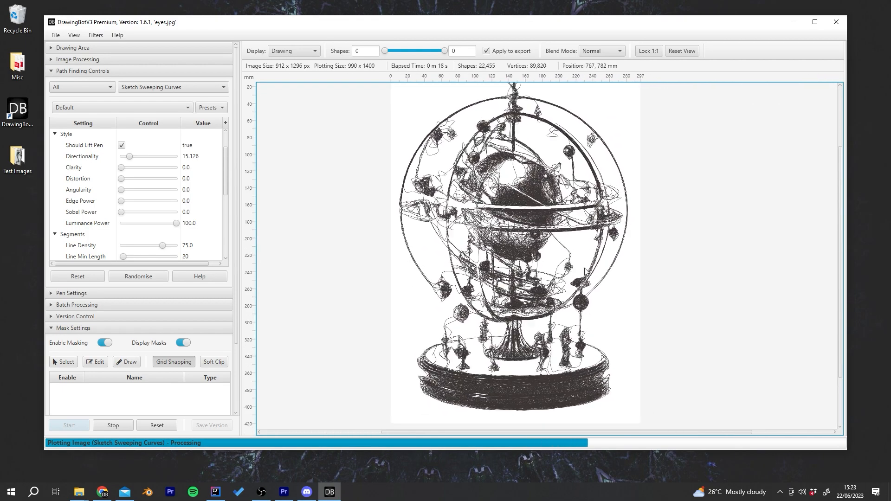
left_click(682, 51)
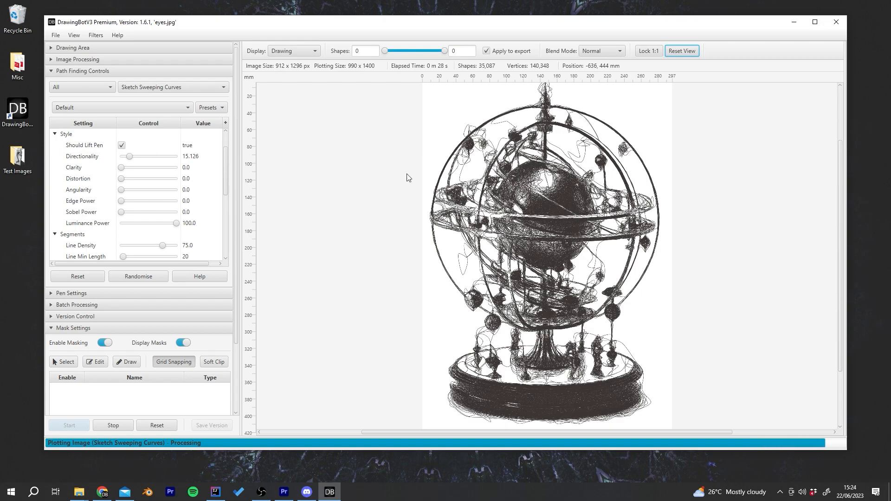
scroll(631, 199, "up", 6)
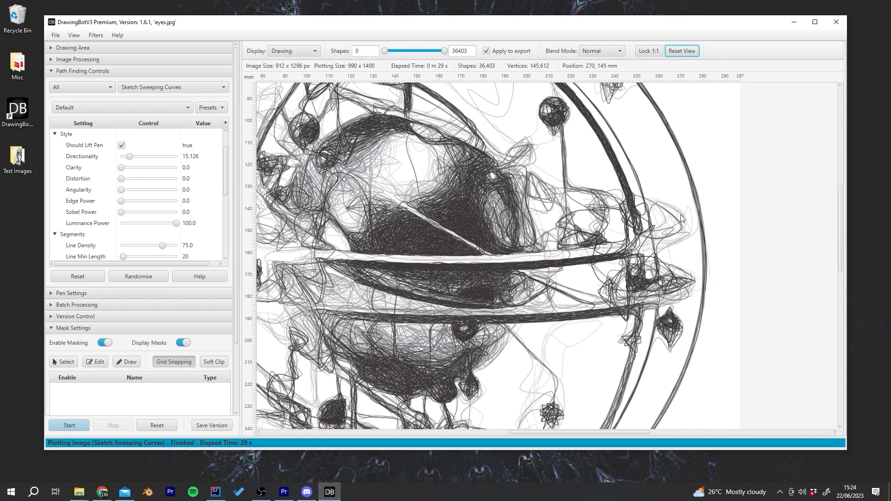
scroll(675, 215, "down", 6)
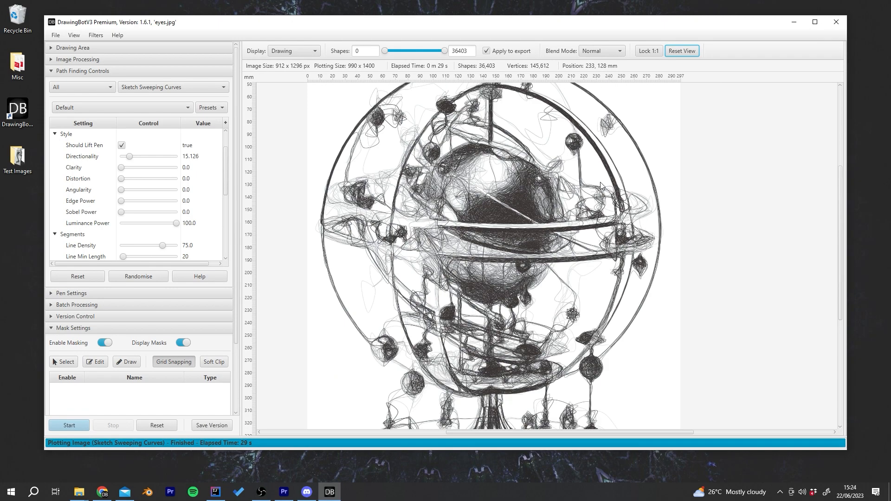
left_click(682, 53)
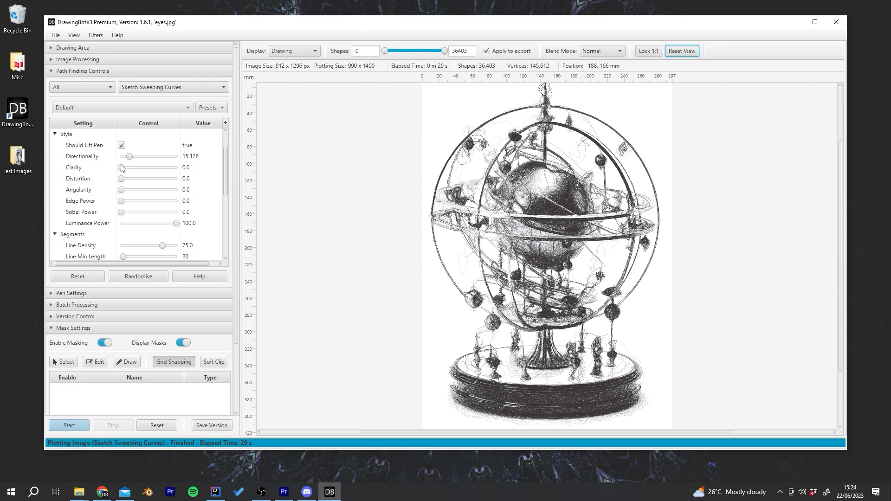
Step: Set Clarity to 100 and examine the replotted globe, lower rings and stand
key("Return")
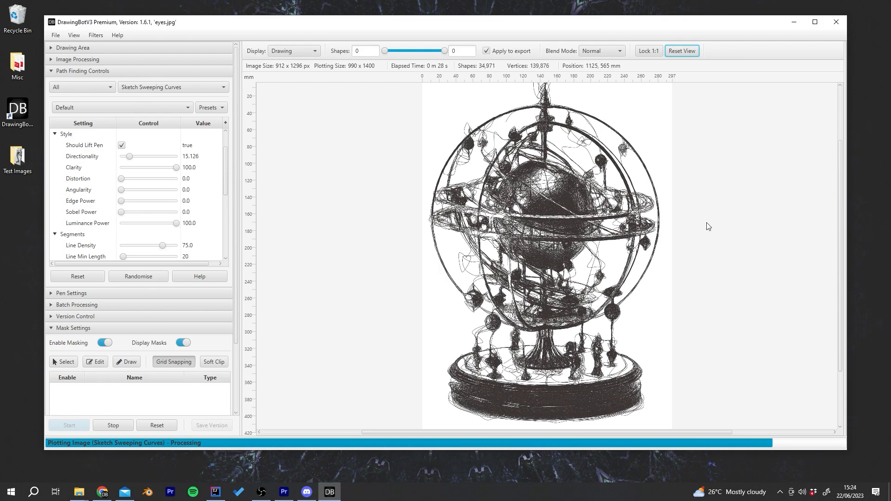
scroll(526, 312, "up", 3)
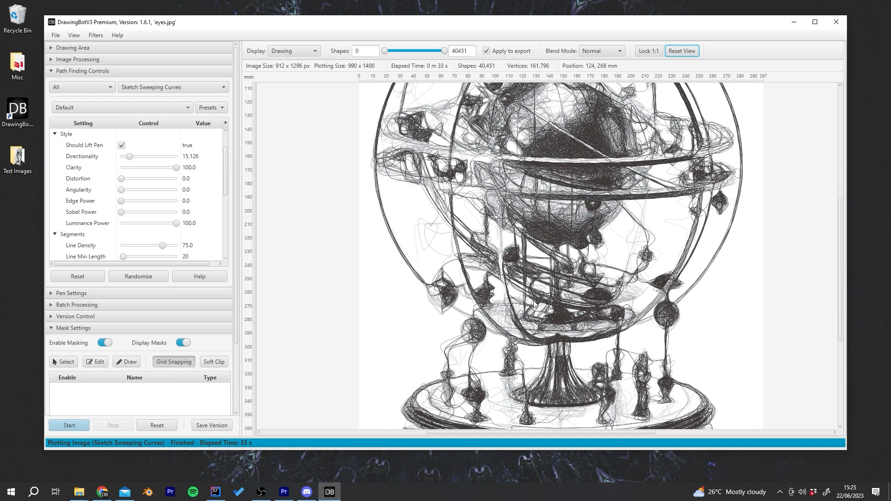
scroll(548, 296, "up", 3)
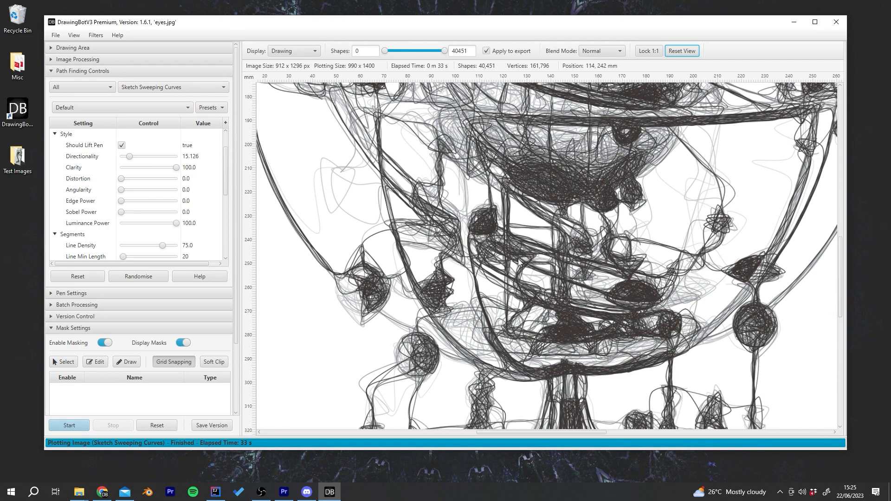
scroll(631, 232, "down", 6)
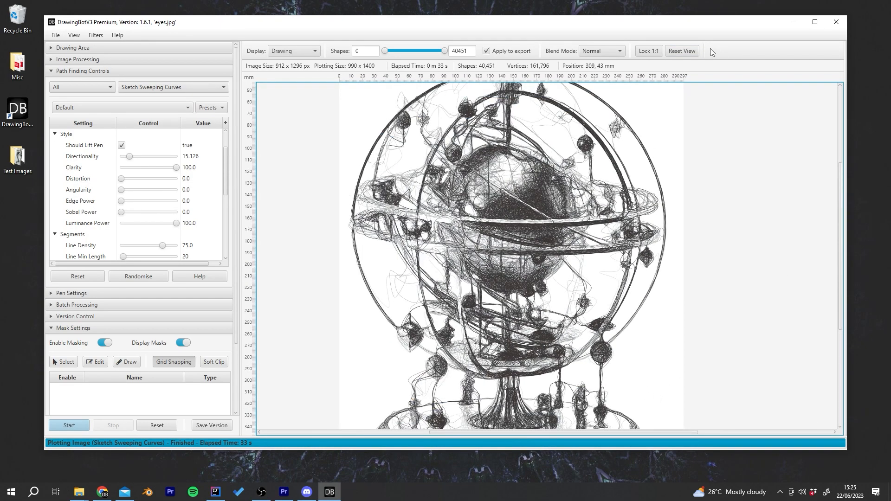
Step: Set Distortion to 100 and replot the globe drawing, ending on the full view
left_click(694, 52)
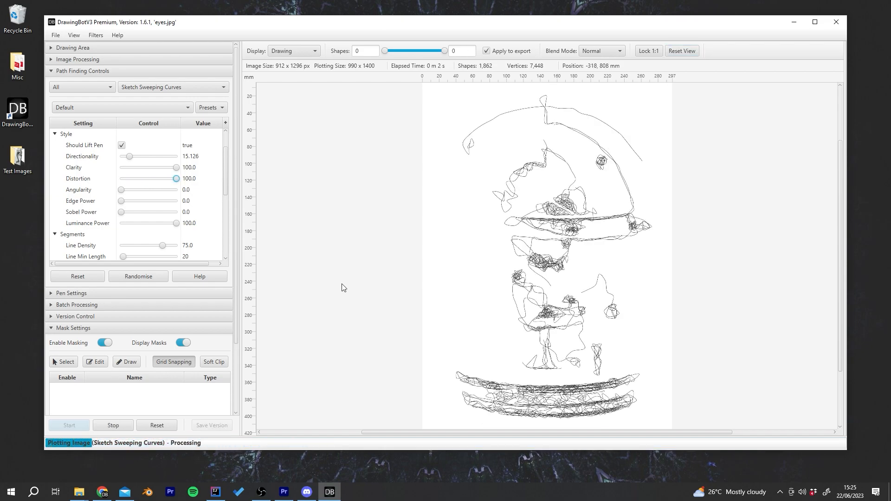
scroll(563, 302, "up", 4)
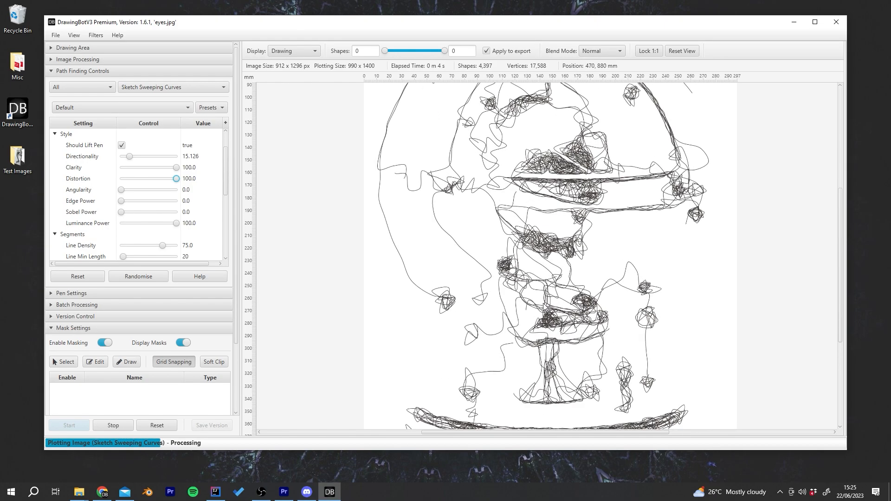
scroll(563, 301, "down", 5)
left_click(670, 52)
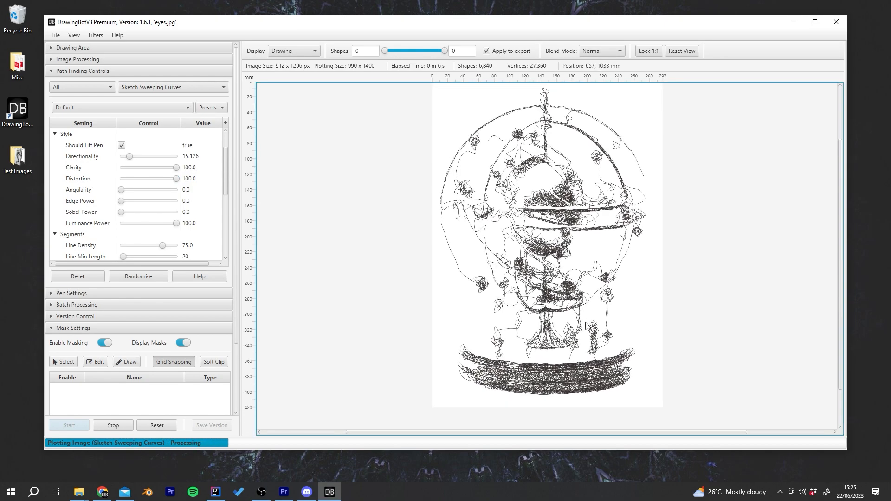
left_click(670, 55)
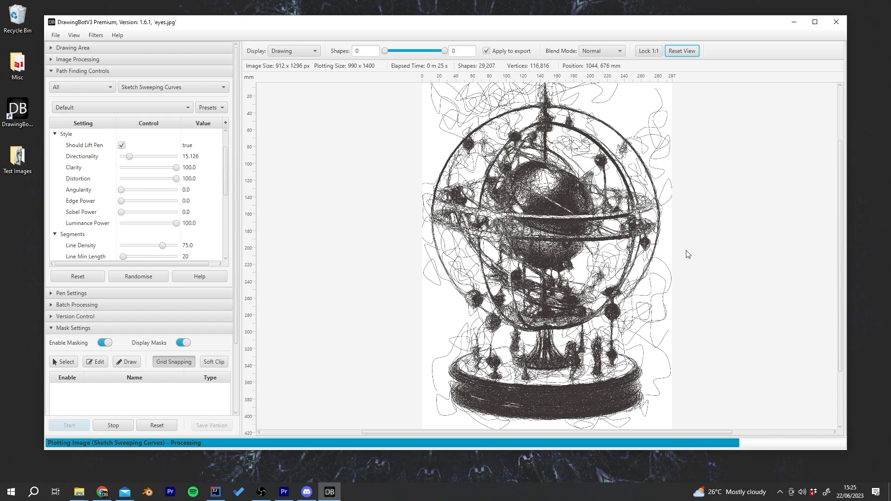
Step: Examine the distorted drawing up close around the globe, its rings and the outer circle's lower curve
scroll(604, 265, "up", 8)
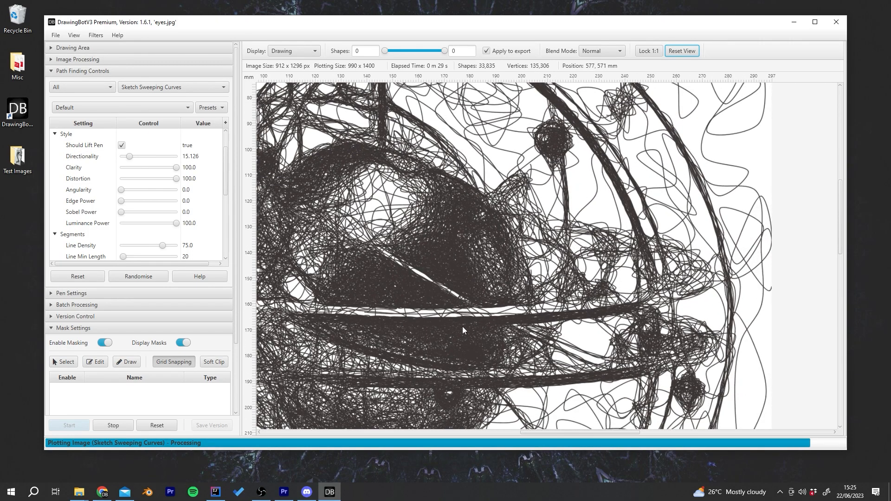
left_click_drag(456, 330, 596, 277)
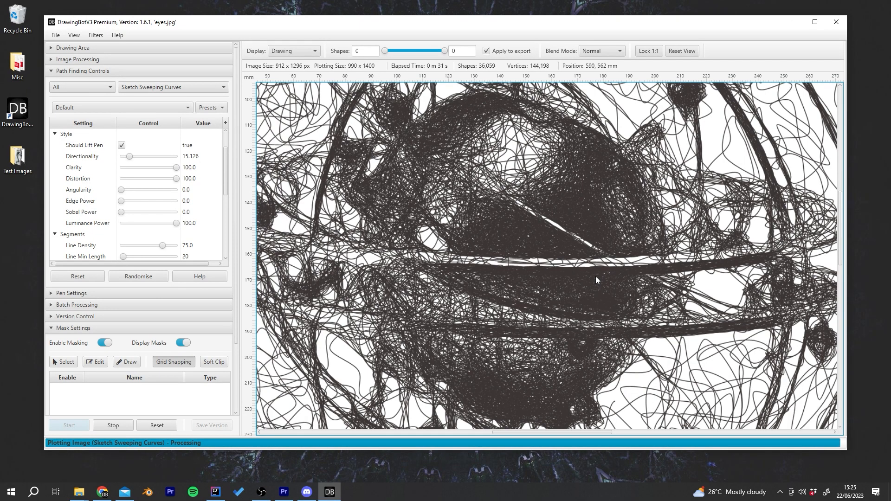
scroll(597, 274, "down", 8)
scroll(558, 330, "up", 7)
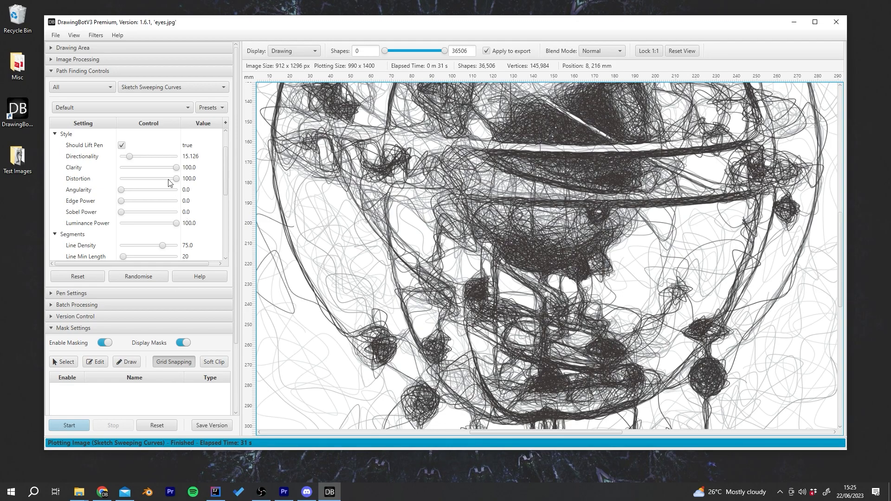
scroll(325, 258, "down", 5)
scroll(374, 301, "up", 6)
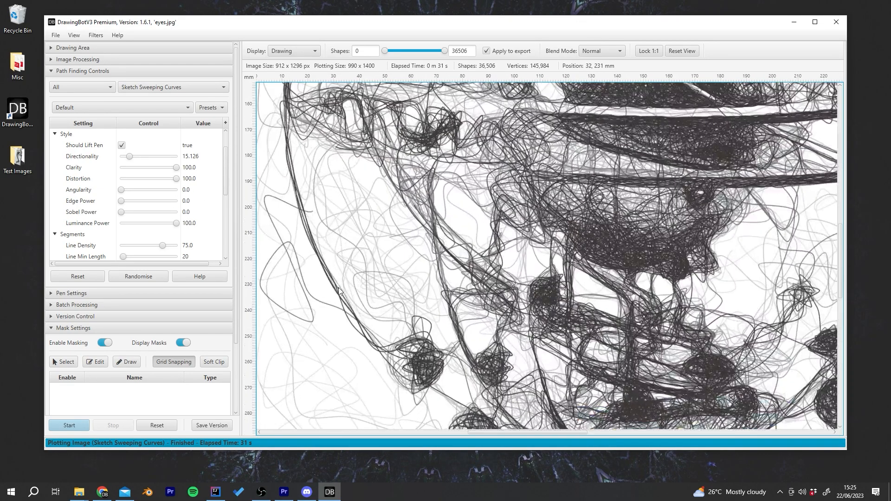
Step: Return Distortion to 0, set Angularity to 48.739 and replot the globe drawing
mouse_move(176, 179)
left_mouse_down()
mouse_move(111, 186)
mouse_move(148, 193)
left_mouse_up()
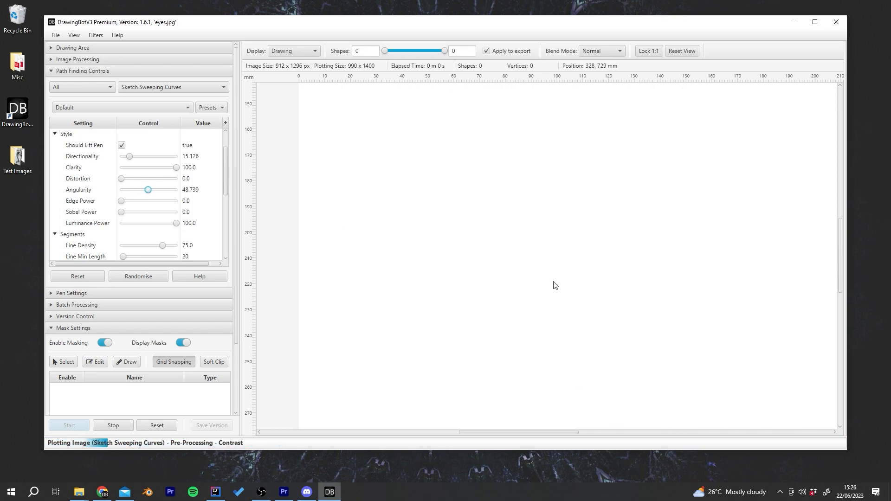
scroll(473, 274, "down", 3)
scroll(473, 274, "down", 5)
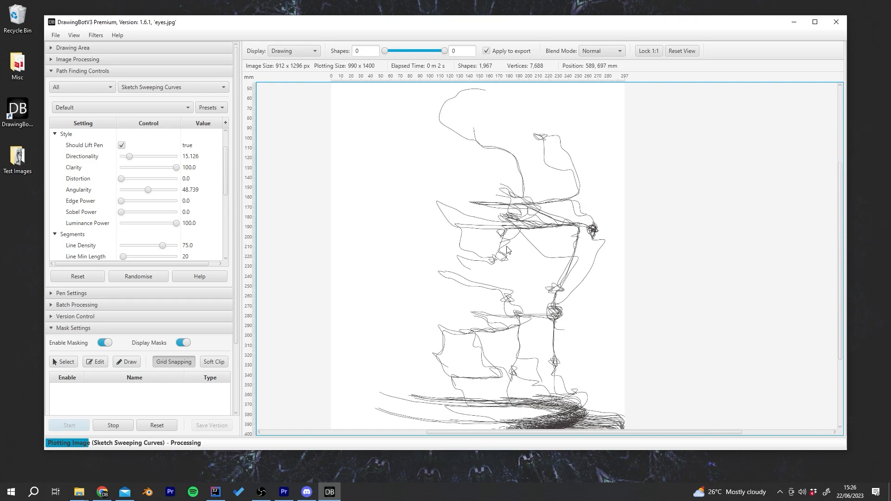
scroll(509, 255, "up", 1)
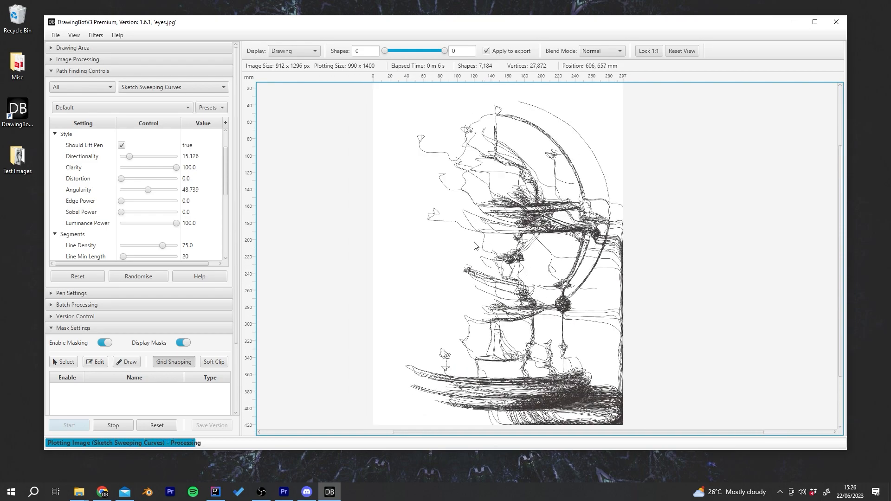
Step: Replot with Angularity at 100, inspect the strokes around the outer ring, and stop the plot
left_click_drag(149, 190, 234, 195)
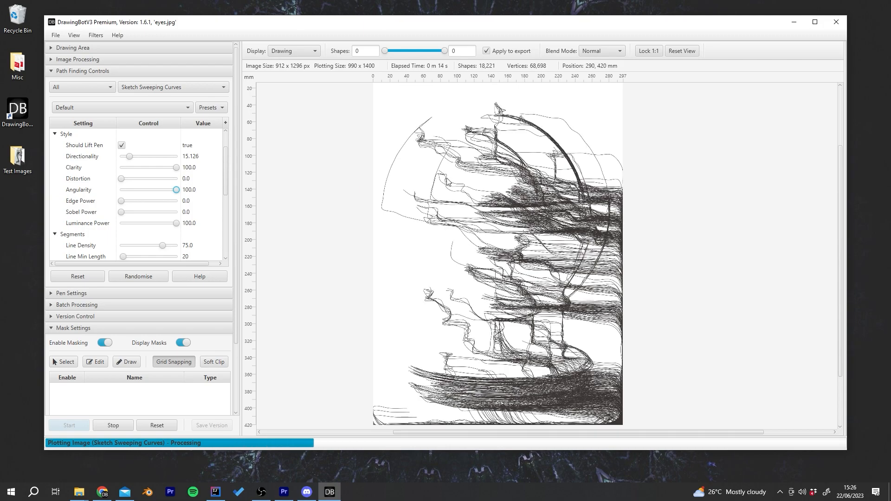
scroll(482, 296, "up", 6)
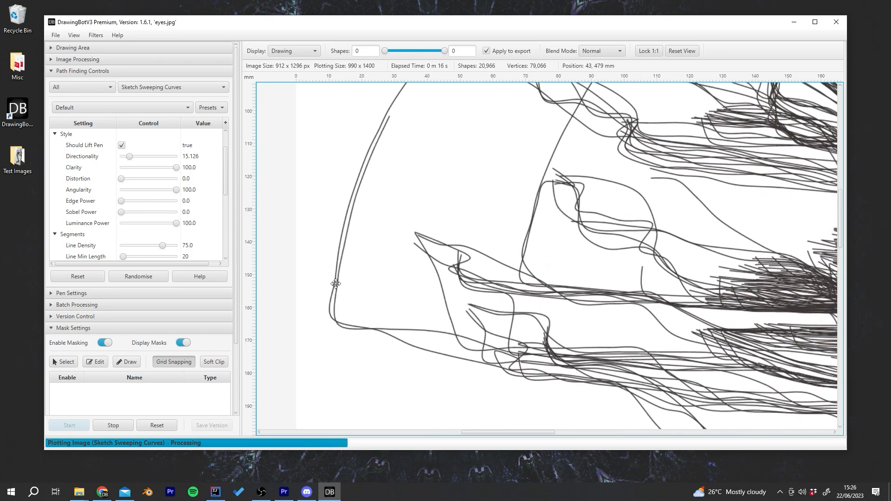
left_click_drag(332, 304, 317, 372)
left_click_drag(400, 193, 343, 338)
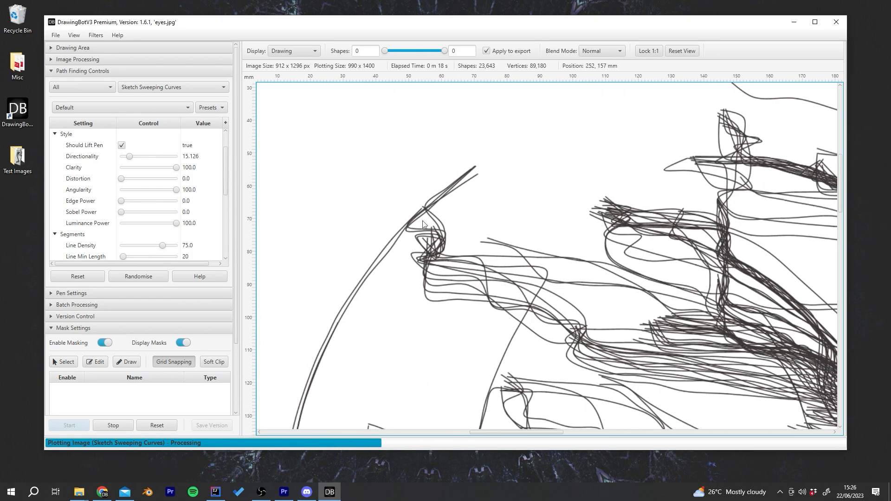
scroll(342, 338, "down", 3)
scroll(478, 267, "down", 4)
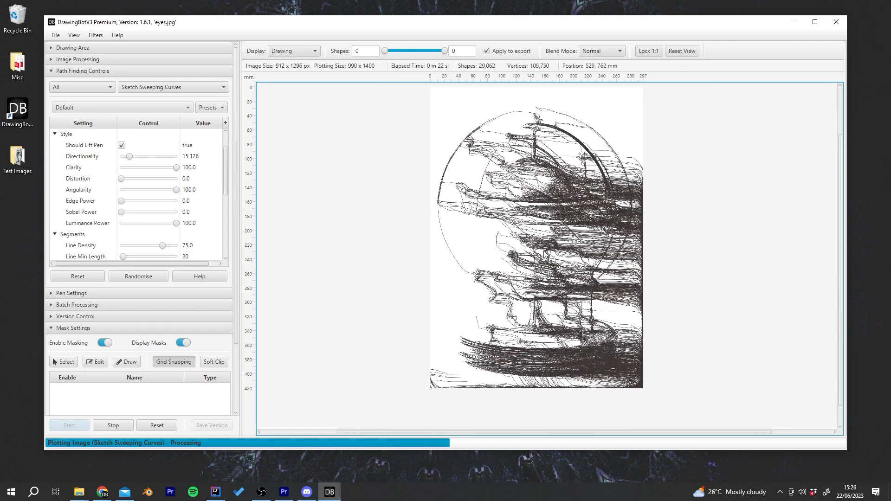
scroll(544, 255, "up", 1)
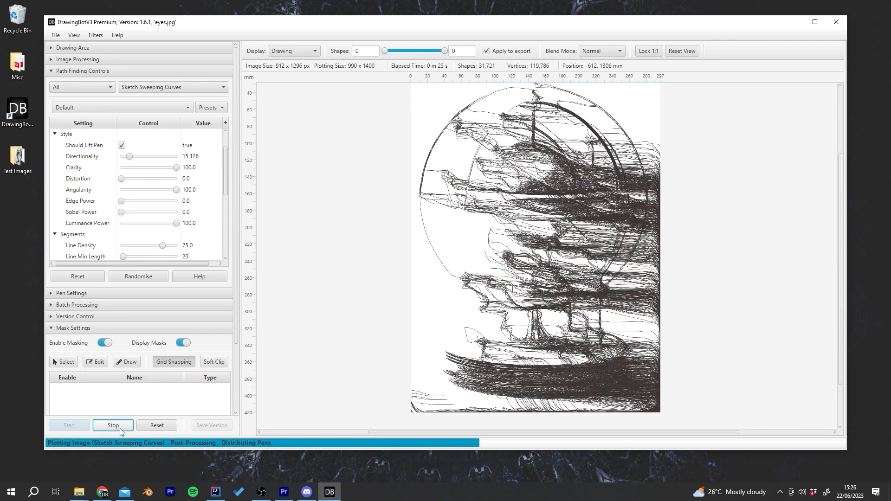
left_click(120, 428)
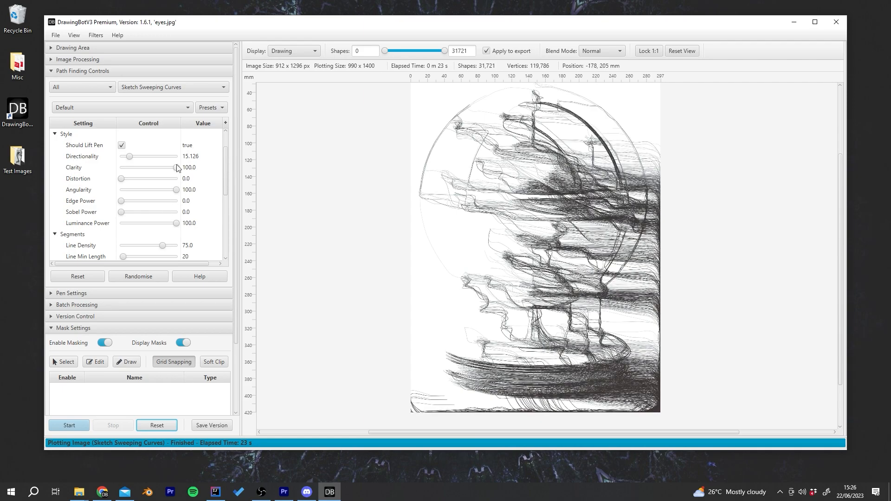
Step: Set Angularity to 21.849 and replot, checking the globe, base and page edge before restoring the full view
left_click(133, 190)
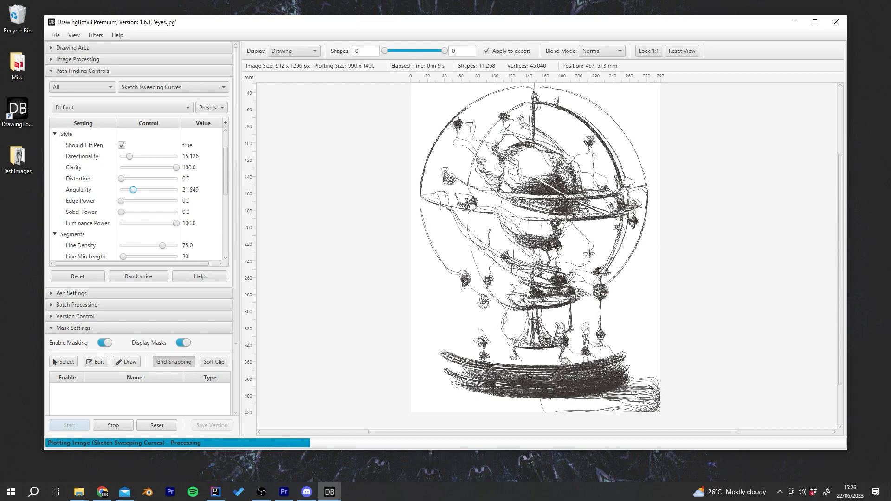
scroll(528, 293, "up", 4)
scroll(508, 232, "down", 1)
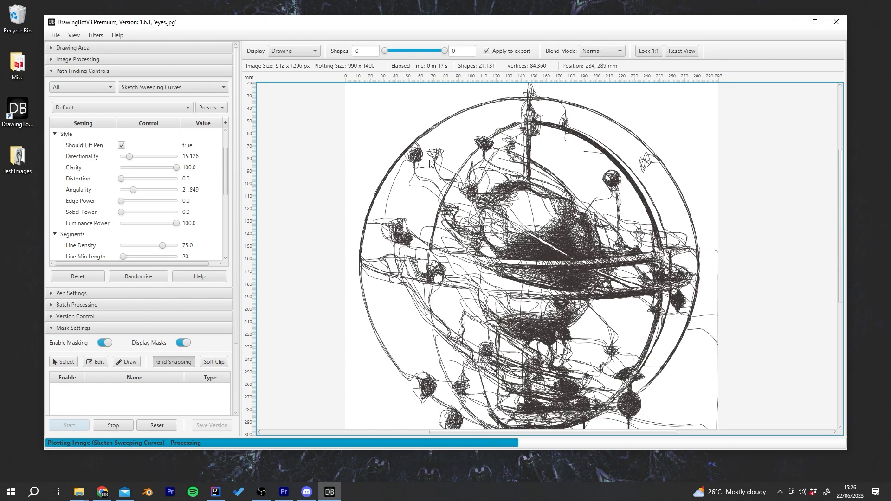
scroll(556, 264, "down", 3)
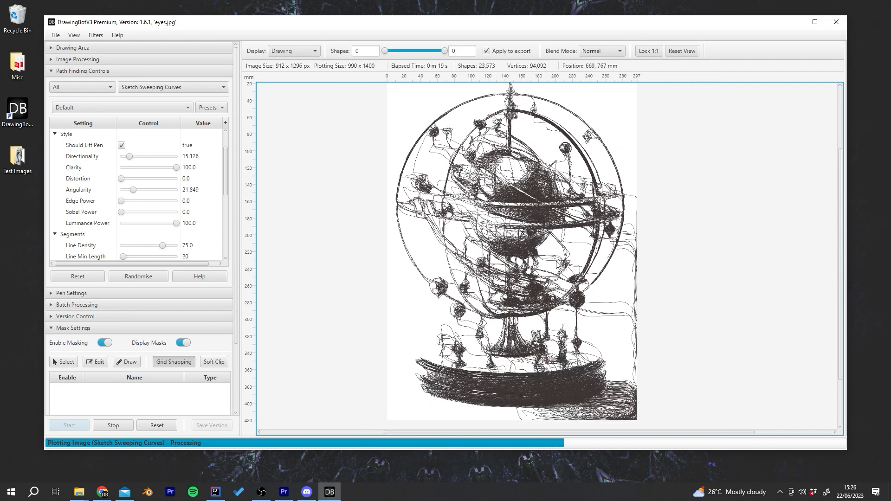
scroll(601, 313, "up", 3)
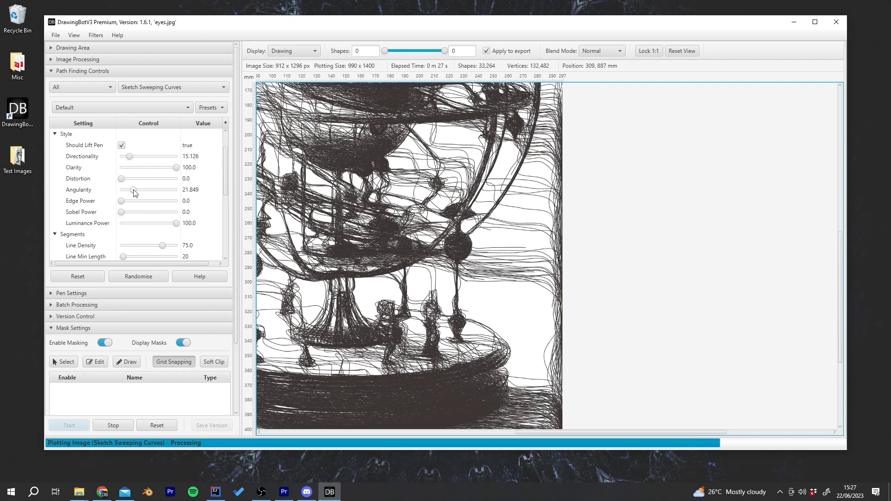
scroll(480, 239, "down", 3)
scroll(481, 239, "up", 1)
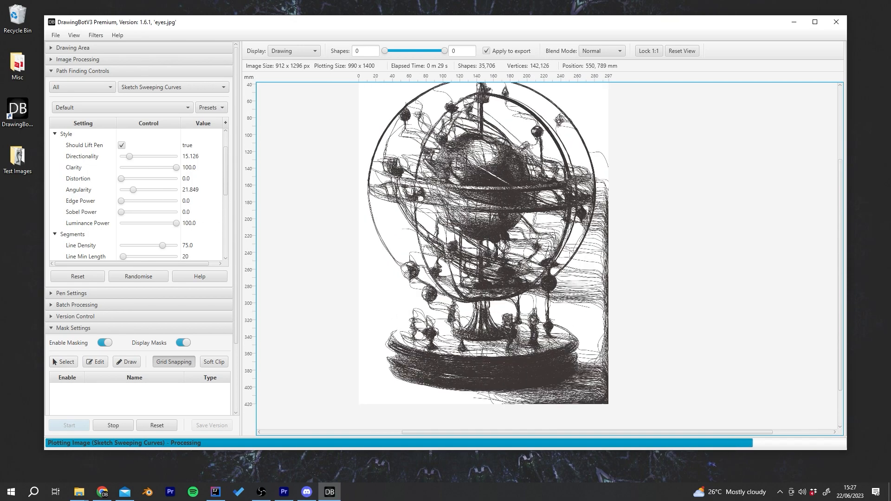
left_click(682, 51)
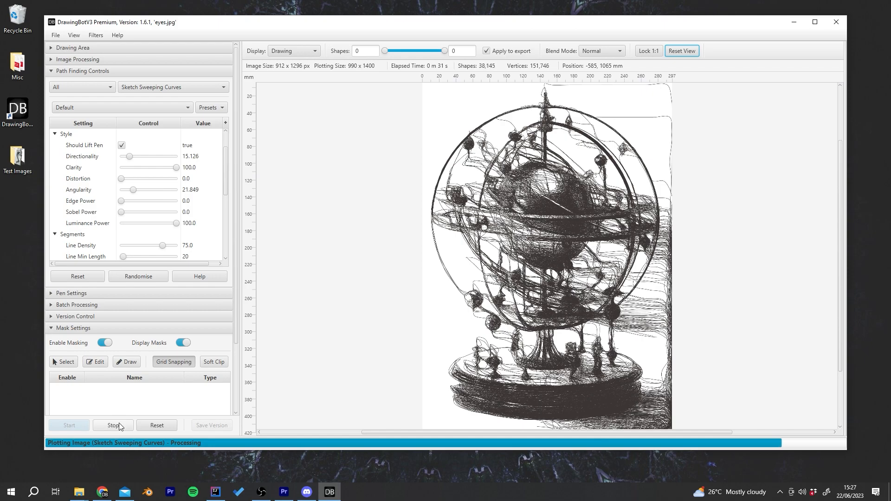
Step: Examine the finished drawing with reduced Angularity around the globe and rings, ending on the full view
scroll(542, 262, "up", 2)
scroll(542, 262, "up", 1)
scroll(580, 271, "down", 3)
scroll(621, 281, "up", 3)
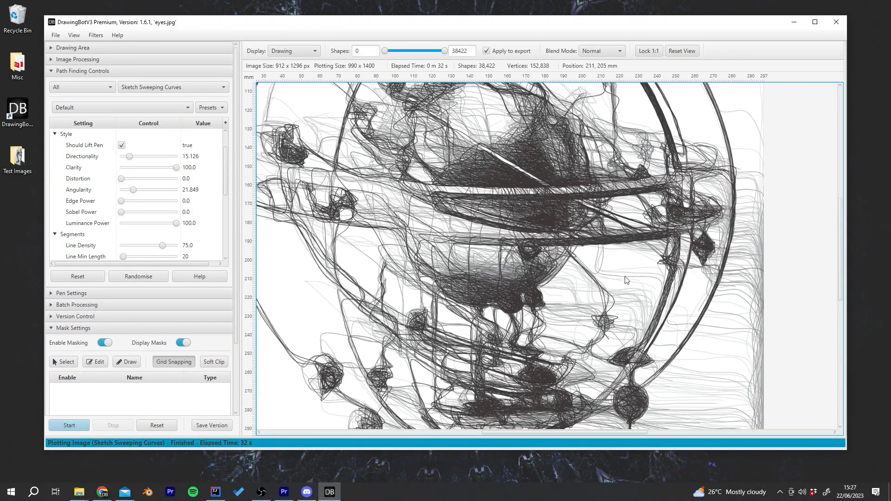
left_click(682, 51)
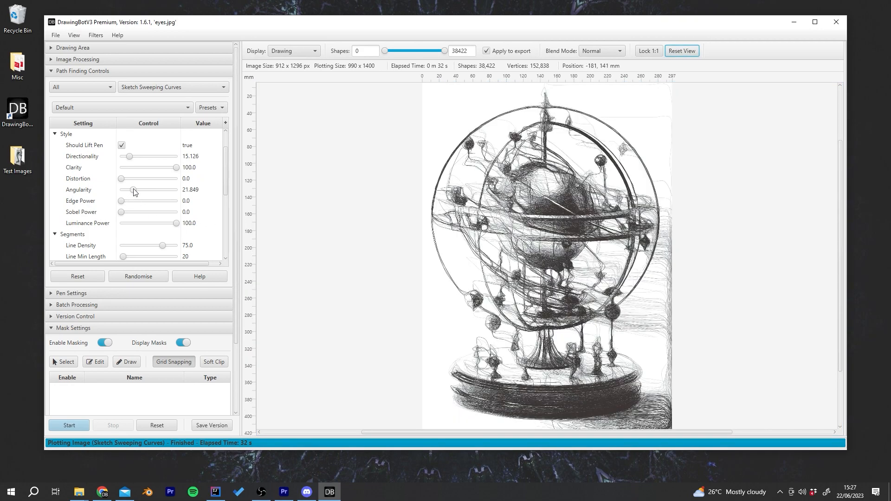
Step: Reset Angularity to 0, set Edge Power to 100 and replot the globe drawing, ending on the full view
left_click_drag(134, 190, 0, 196)
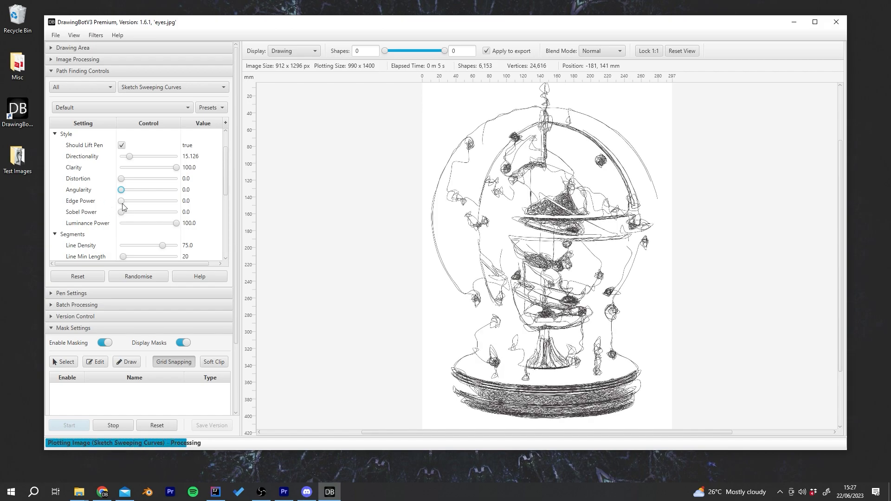
left_click_drag(122, 200, 184, 206)
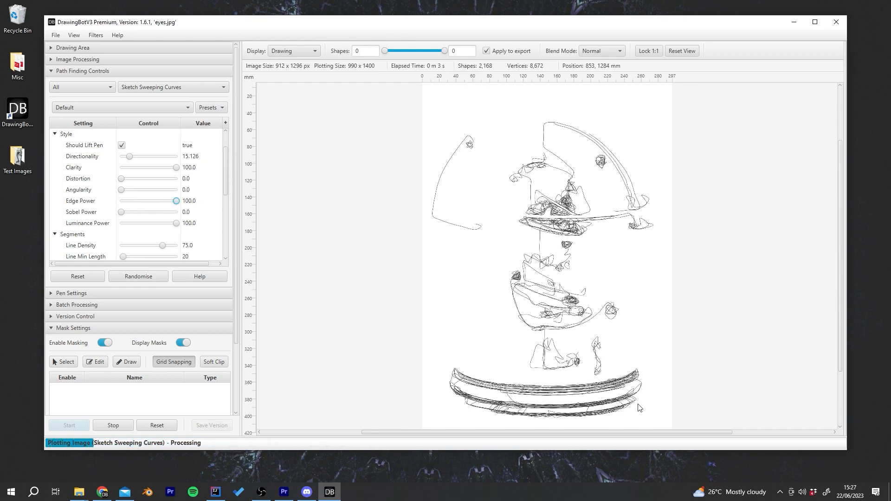
scroll(639, 407, "up", 5)
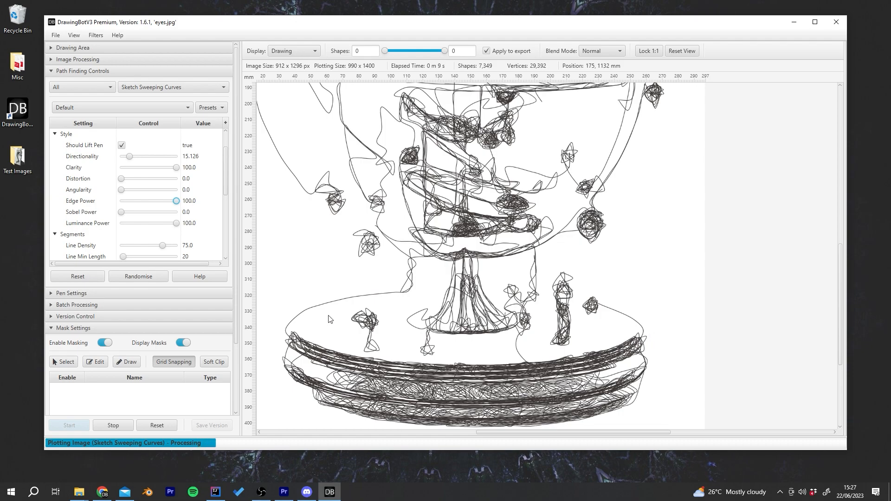
scroll(385, 129, "down", 3)
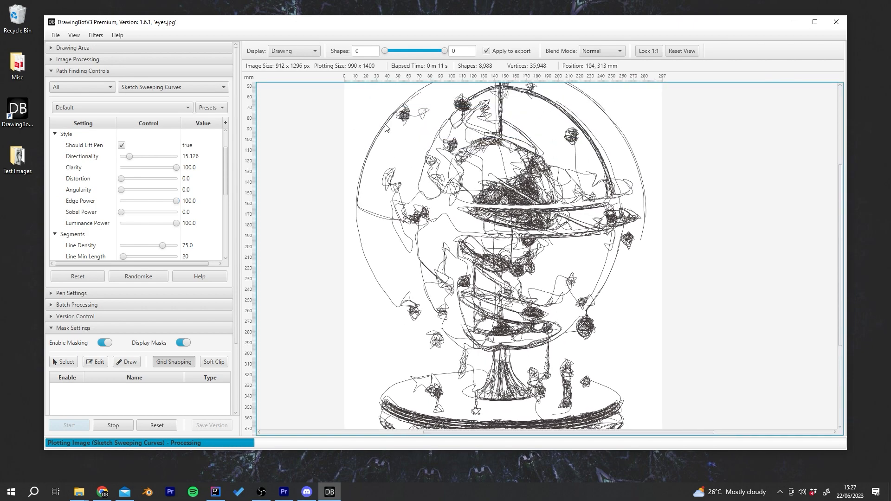
scroll(530, 358, "down", 1)
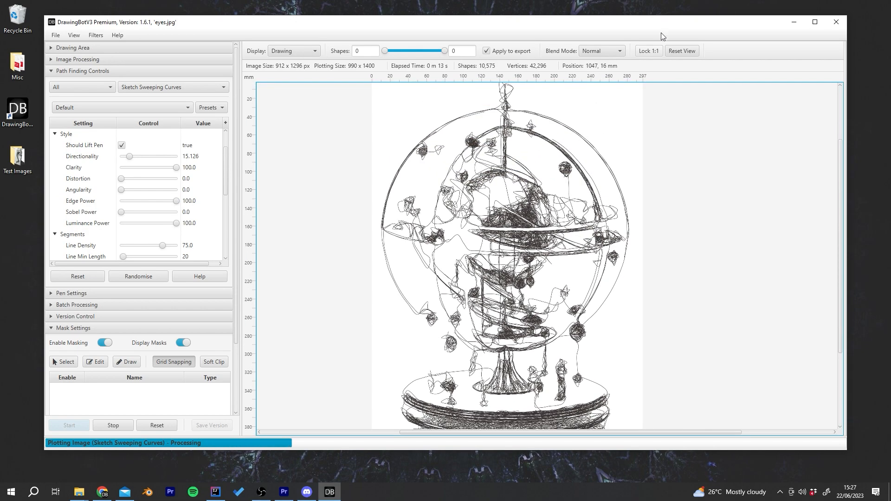
left_click(679, 51)
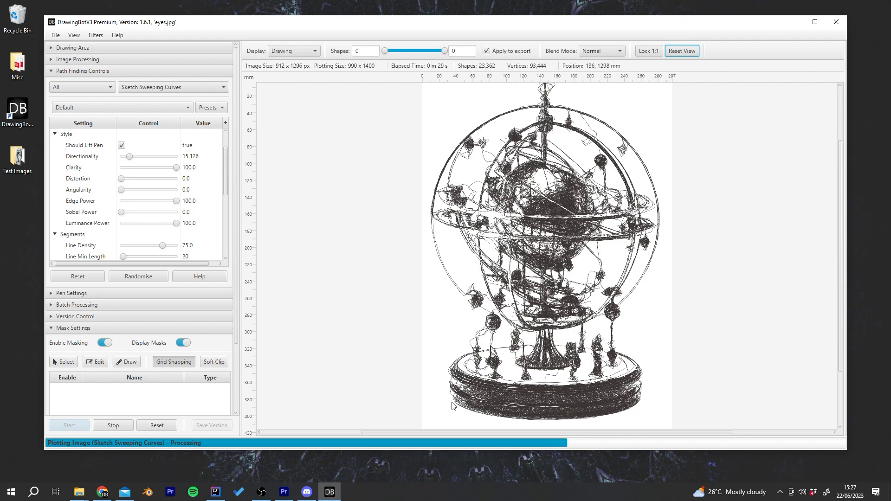
Step: Display the source image to inspect the edges of the upper rings, and switch back to the drawing for comparison
left_click(291, 50)
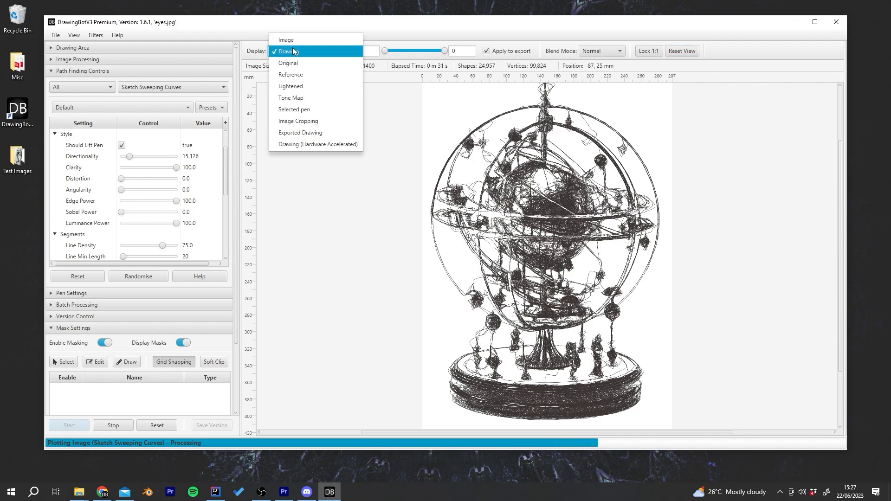
left_click(289, 38)
left_click_drag(525, 108, 510, 163)
scroll(509, 163, "up", 5)
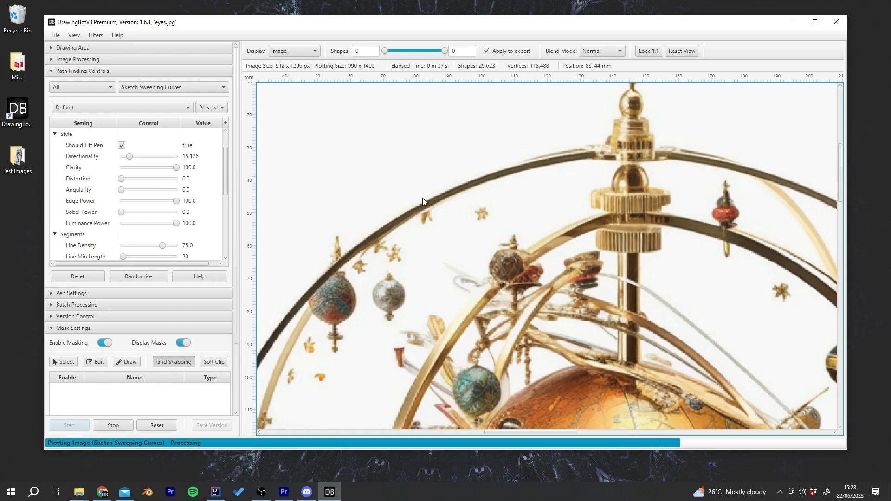
left_click(302, 52)
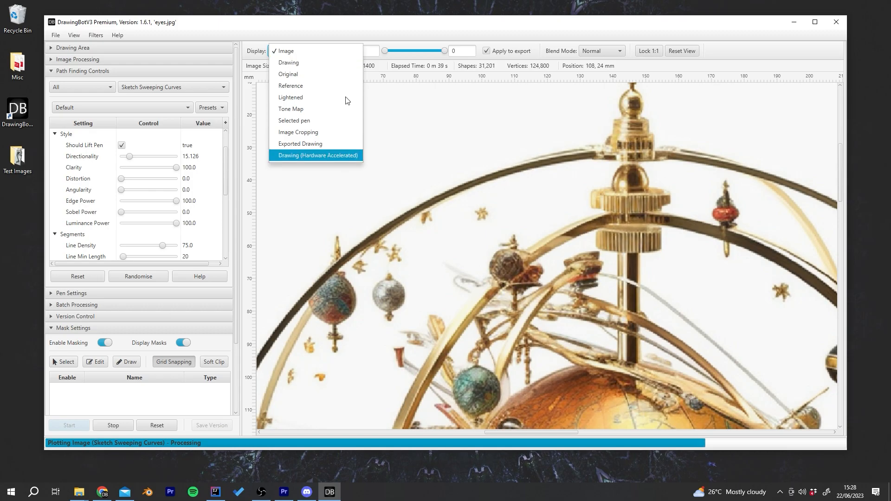
left_click(297, 64)
scroll(488, 358, "up", 5)
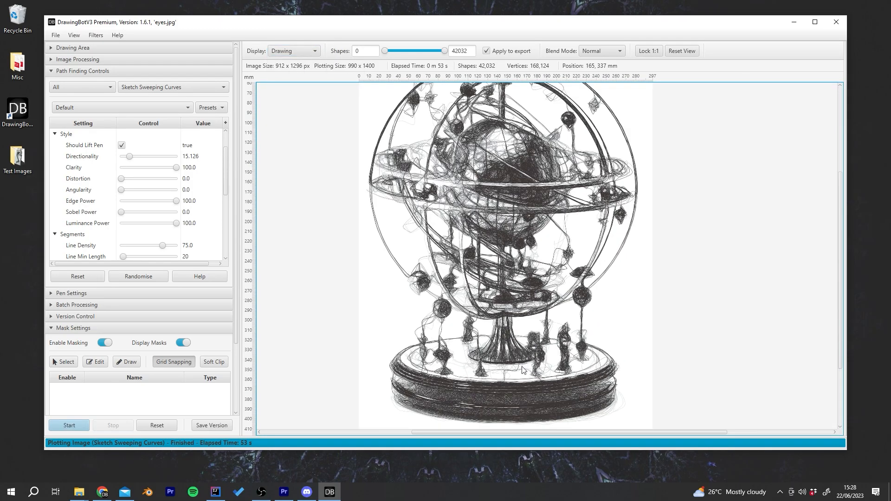
Step: Examine the drawing's base, stem and small figures up close, ending on the full view
scroll(488, 355, "down", 2)
scroll(545, 283, "down", 3)
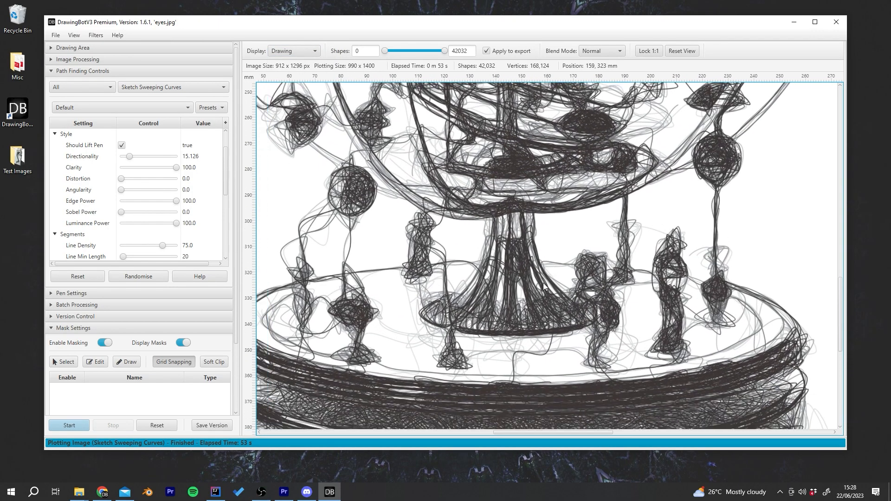
left_click(682, 51)
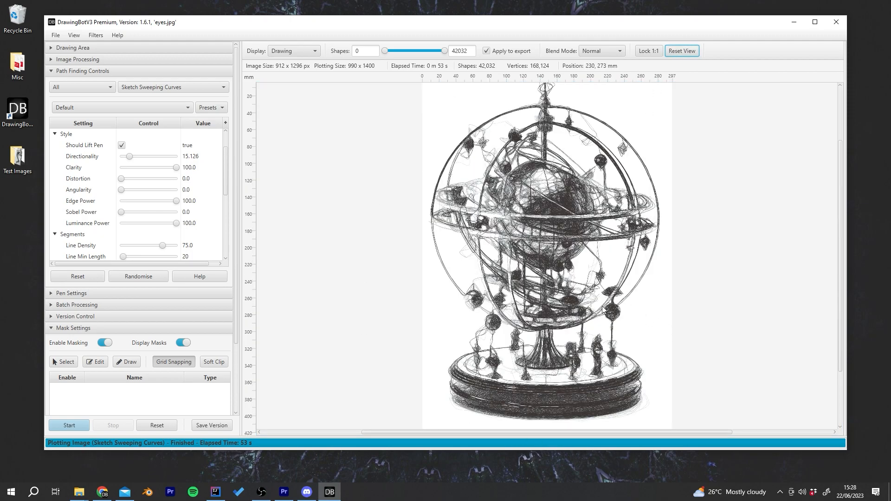
Step: Set Edge Power to 0 and Sobel Power to 100, and replot the globe drawing, ending on the full view
scroll(147, 171, "down", 1)
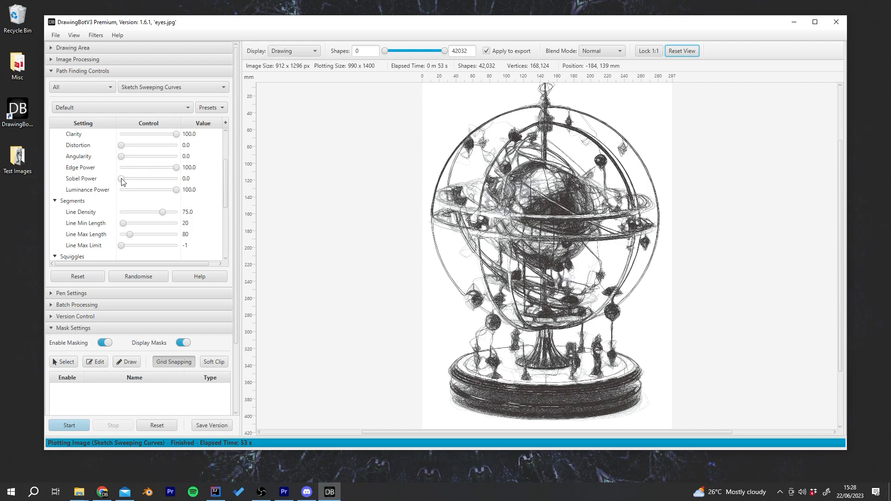
mouse_move(123, 181)
left_mouse_down()
mouse_move(172, 179)
mouse_move(120, 168)
left_mouse_up()
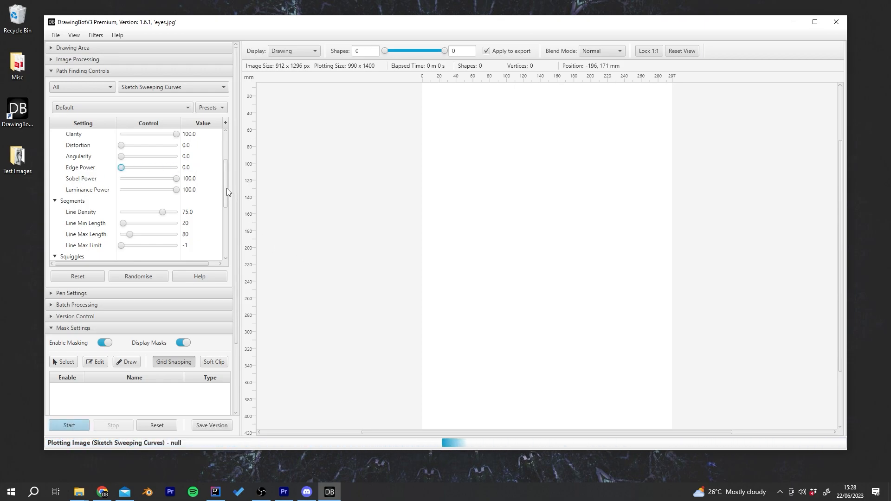
left_click_drag(226, 188, 226, 180)
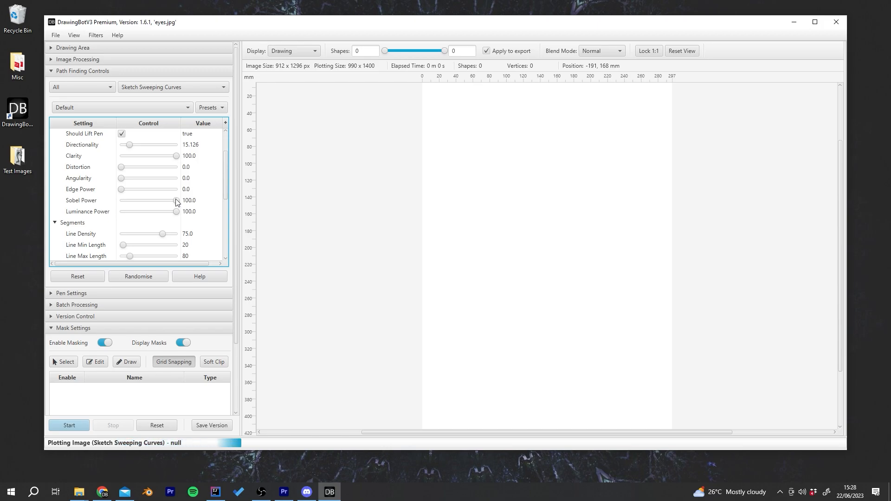
left_click_drag(178, 200, 107, 202)
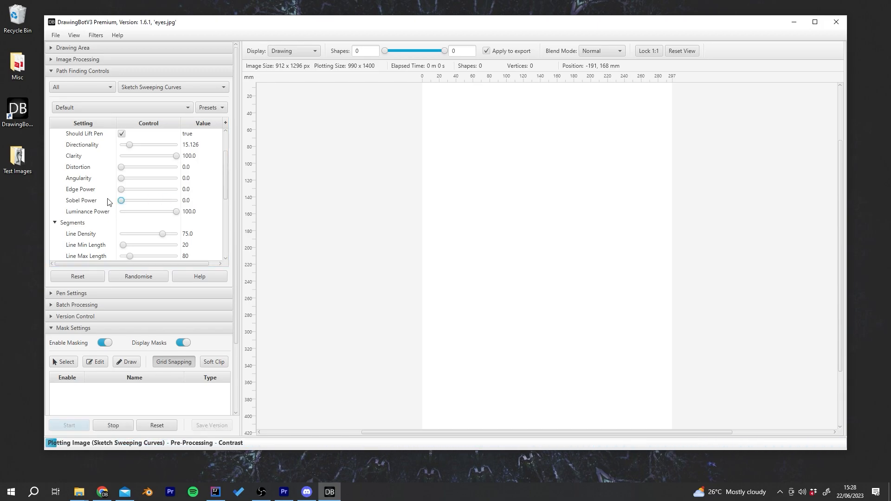
scroll(609, 407, "up", 4)
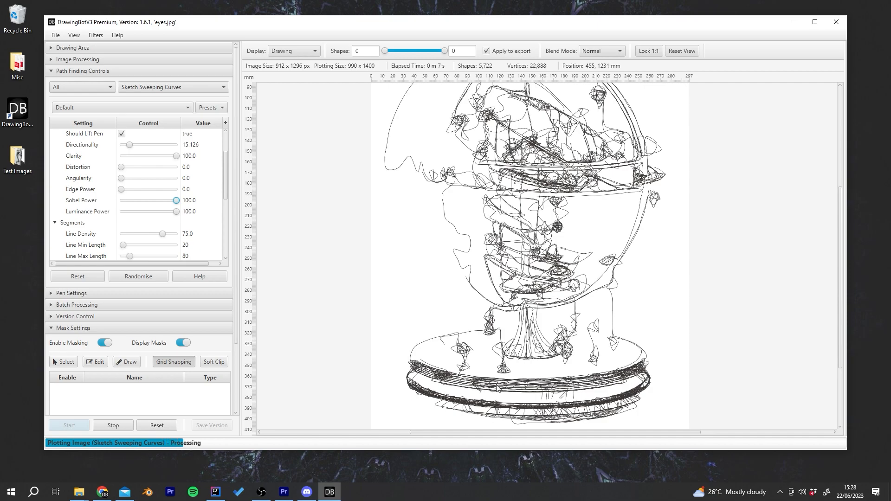
left_click_drag(573, 303, 570, 305)
left_click(682, 51)
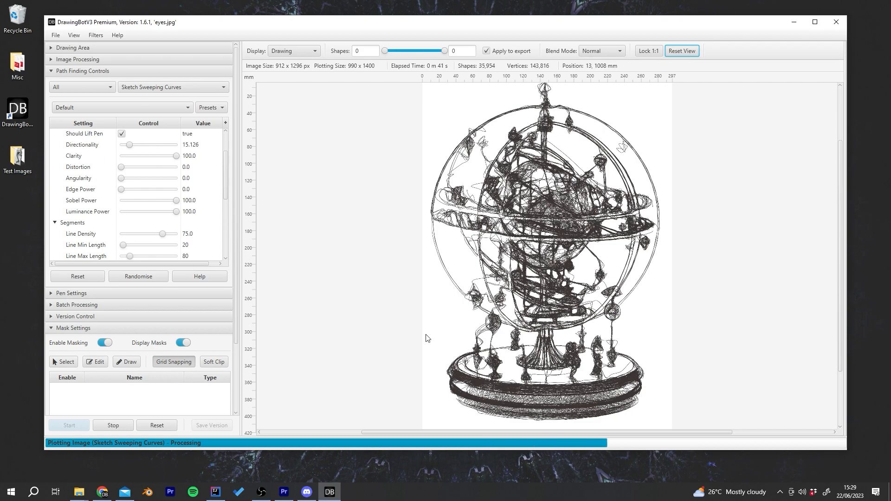
Step: Examine the Sobel Power drawing around the globe, rings and upper spire, ending on the full view
scroll(551, 260, "up", 5)
scroll(278, 395, "down", 5)
left_click(111, 426)
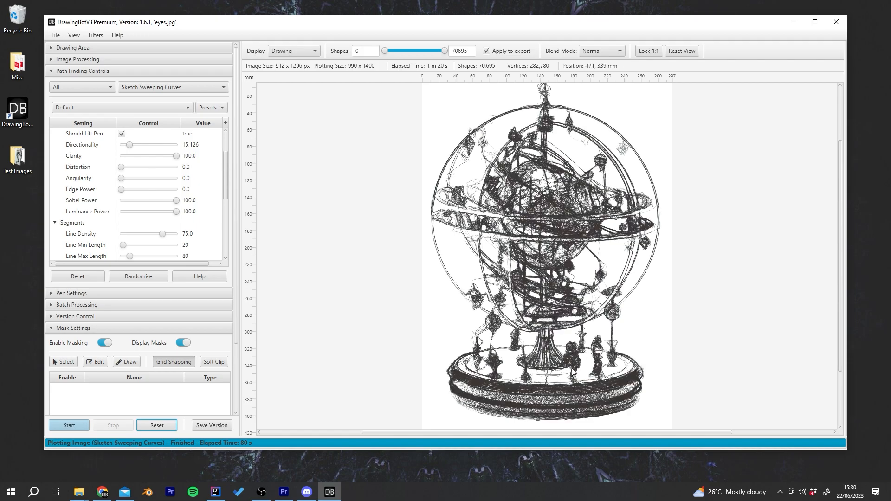
scroll(554, 277, "up", 9)
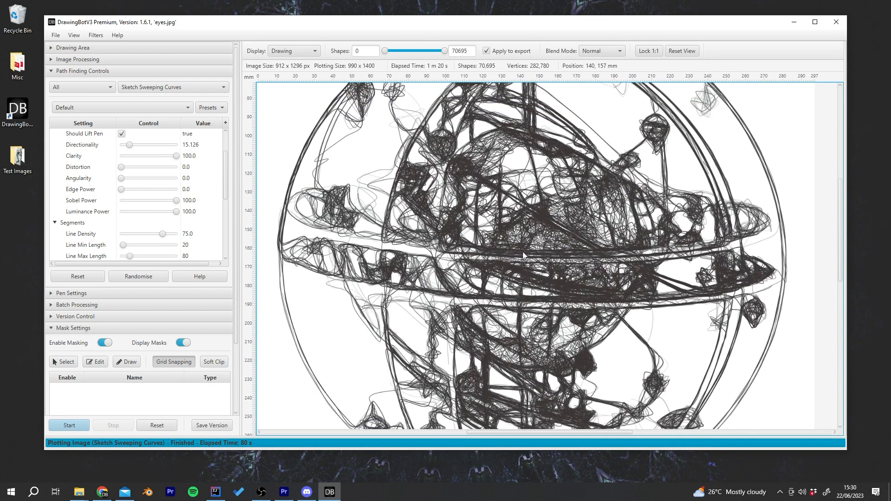
left_click_drag(546, 184, 503, 289)
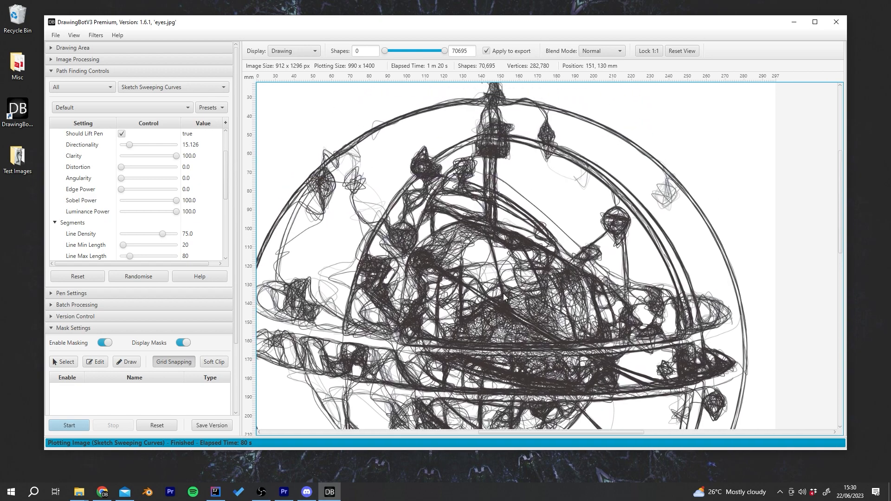
scroll(503, 340, "down", 10)
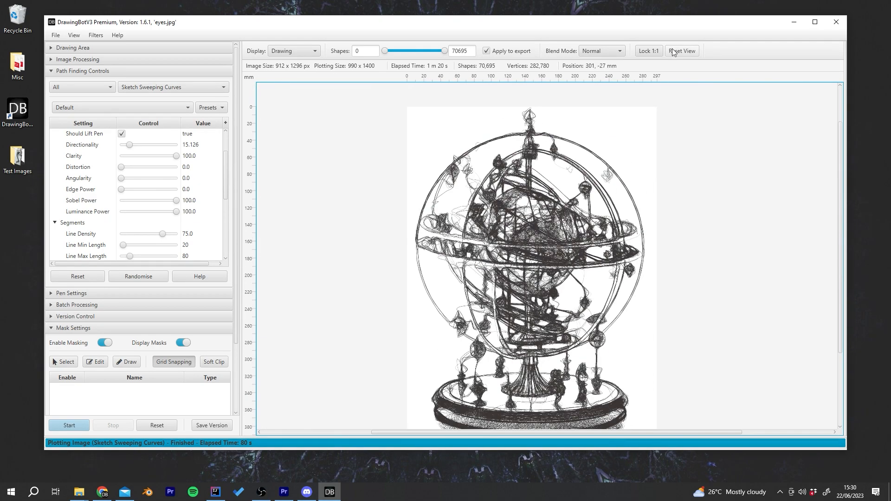
left_click(673, 51)
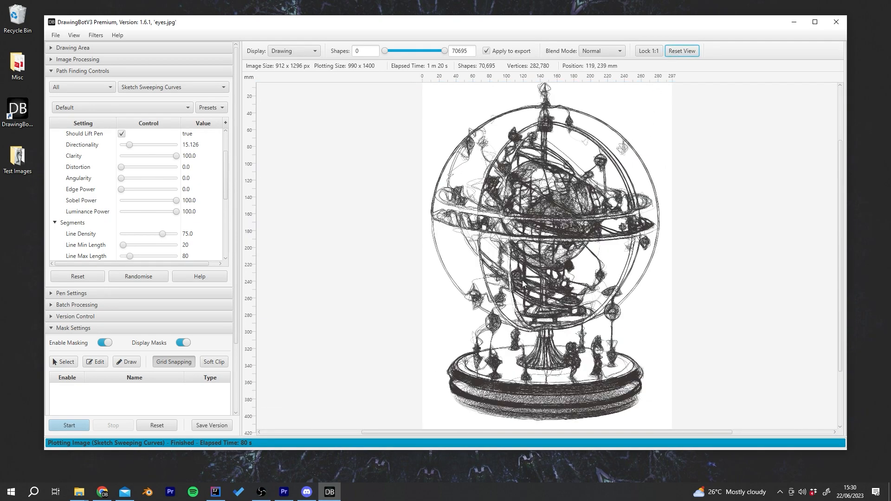
Step: Set Sobel Power to 0 and the drawing area to A4 Paper, and replot the globe drawing
left_click_drag(176, 200, 121, 201)
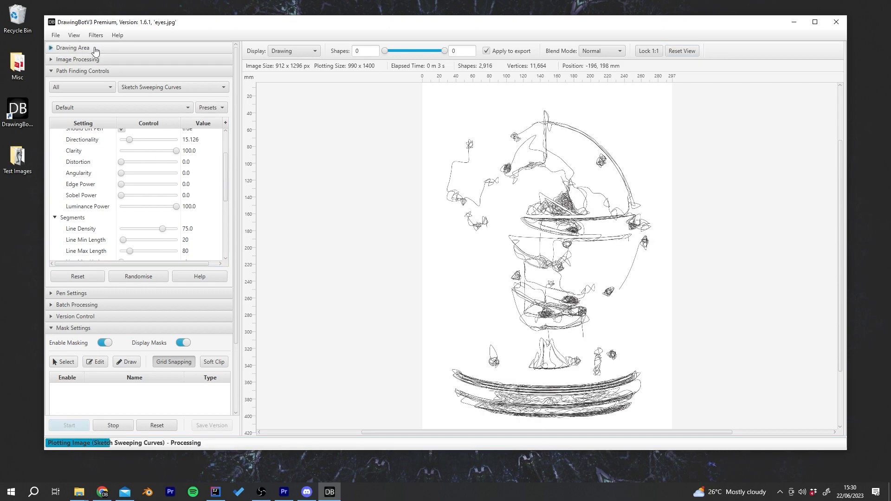
left_click(70, 47)
left_click(84, 64)
left_click(70, 133)
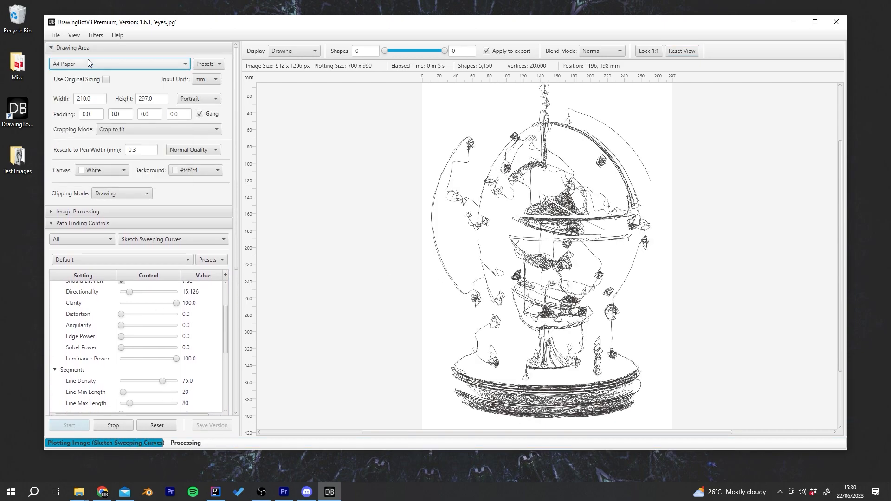
left_click(93, 49)
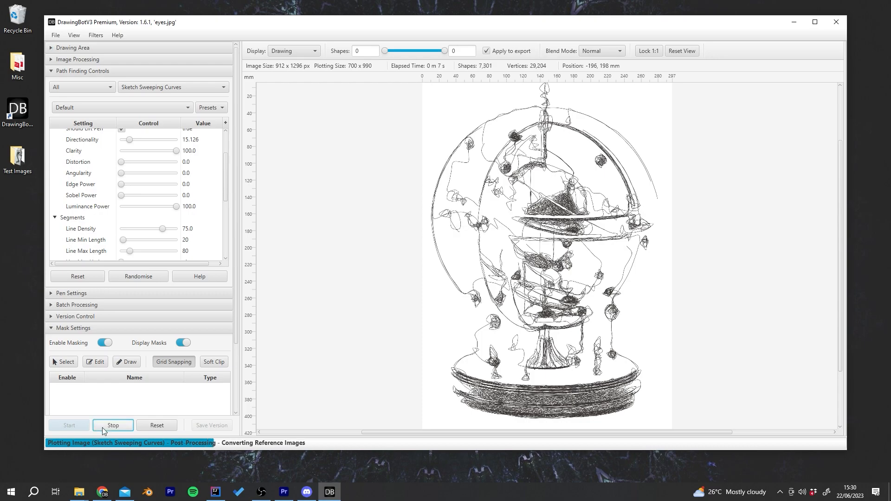
left_click(73, 426)
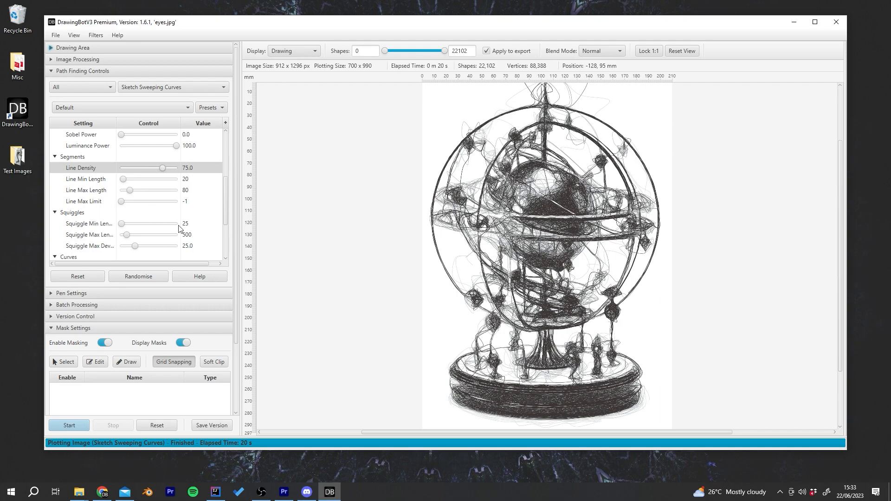
Step: Examine the upper half of the A4 drawing up close, ending on the full view
scroll(540, 230, "up", 4)
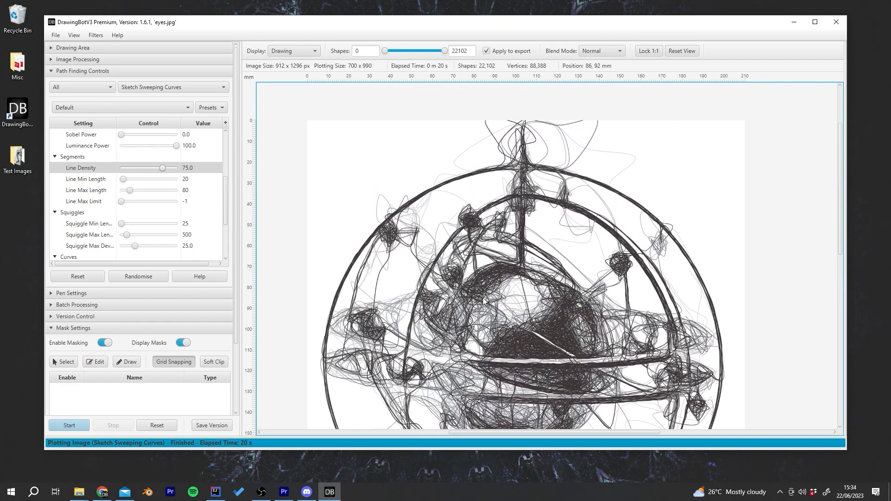
scroll(507, 290, "down", 3)
left_click(683, 51)
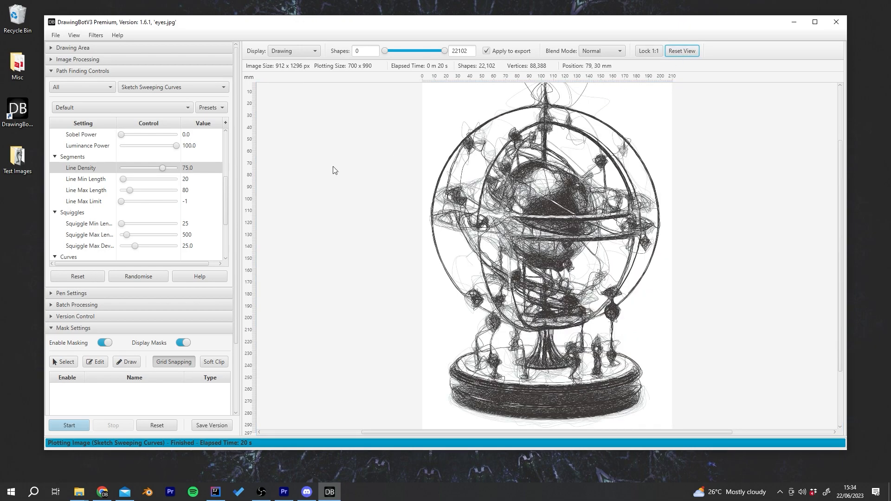
Step: Try Line Density at 25.42, 62.395 and 87.605, replotting the drawing for each value and ending on the full view
left_click_drag(162, 168, 135, 170)
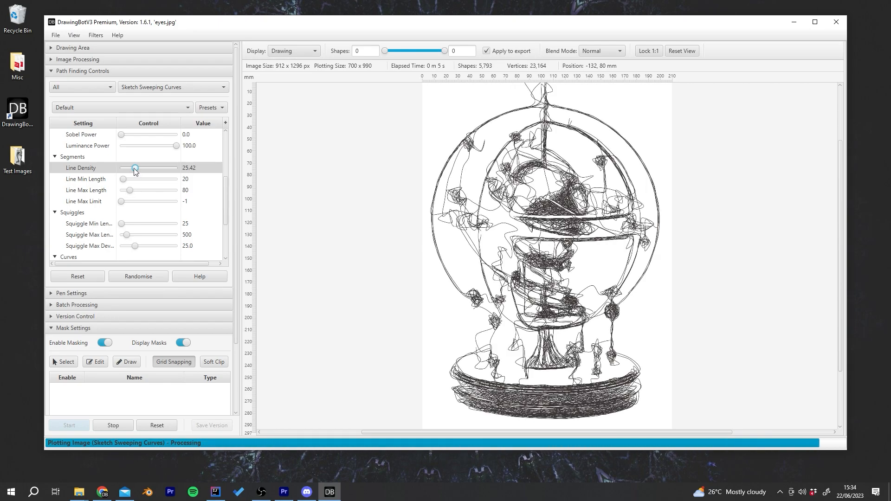
scroll(551, 245, "up", 1)
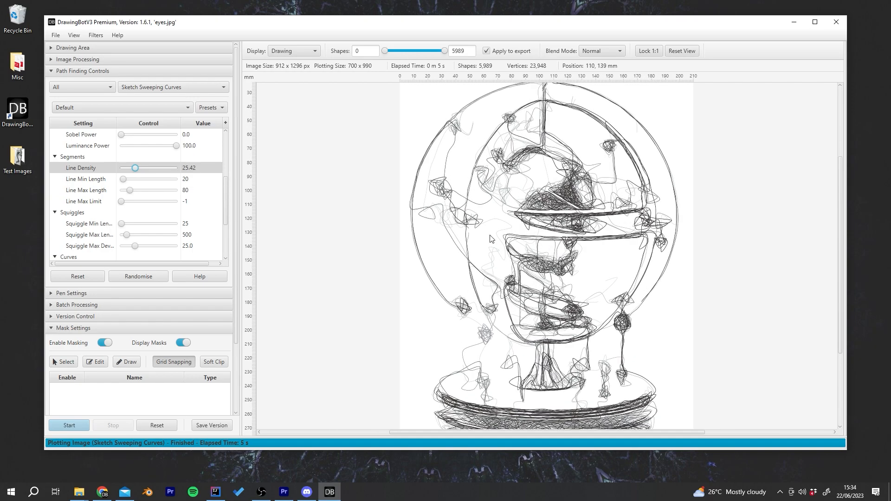
left_click_drag(155, 168, 156, 169)
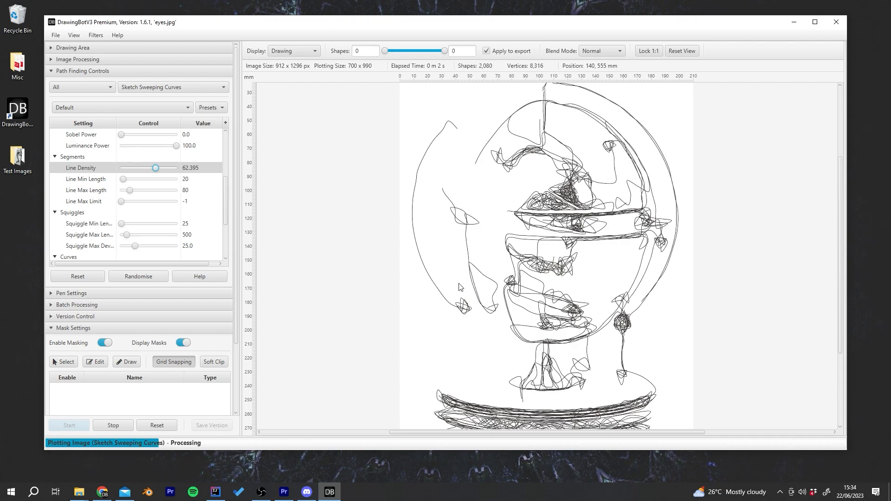
left_click_drag(159, 169, 172, 169)
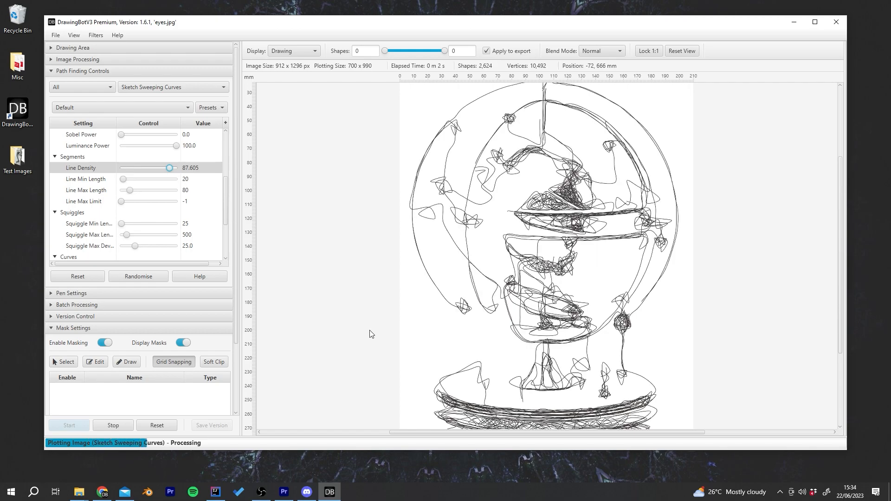
left_click(682, 51)
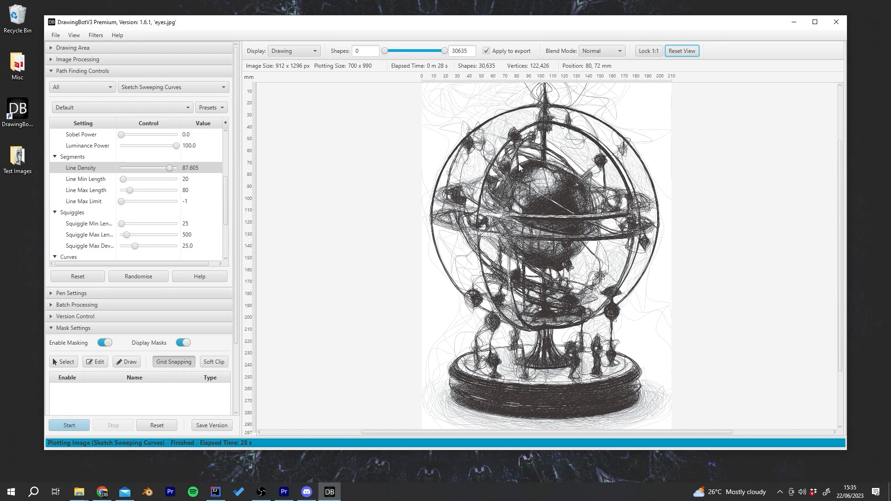
Step: Examine the faint background lines near the drawing's upper page edge, ending on the full view
left_click_drag(519, 167, 470, 216)
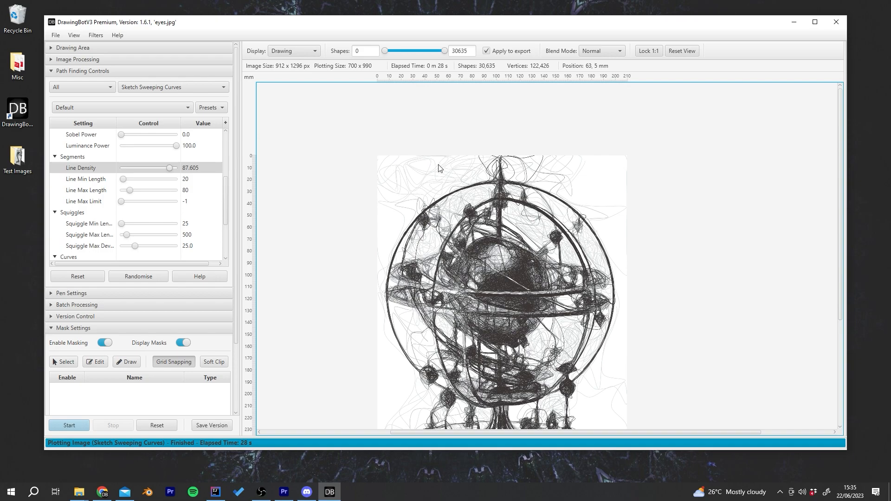
scroll(447, 166, "up", 5)
scroll(675, 125, "down", 1)
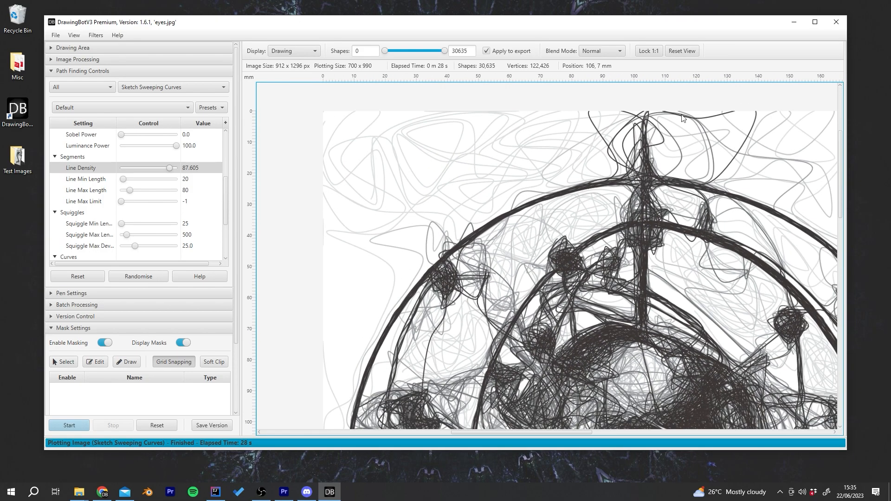
left_click(682, 51)
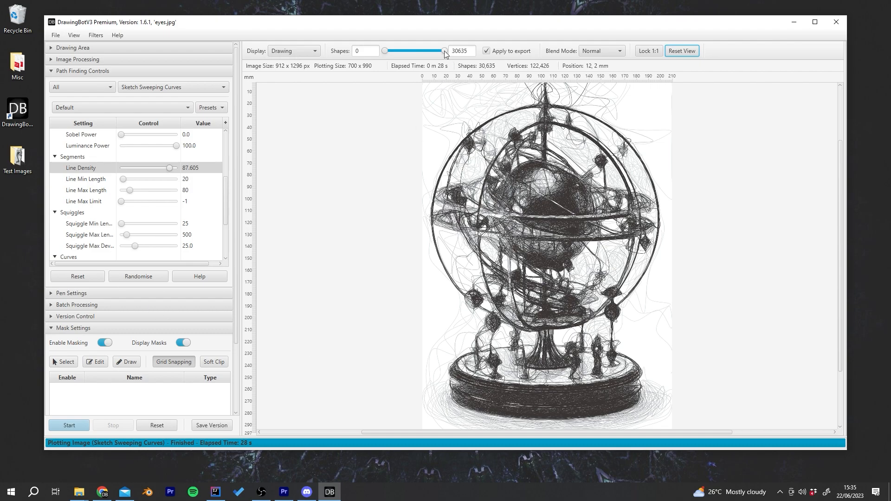
Step: Reduce the displayed shapes to 20423, 16245 and finally 16710 to compare how dense the drawing looks
left_click_drag(441, 52, 426, 56)
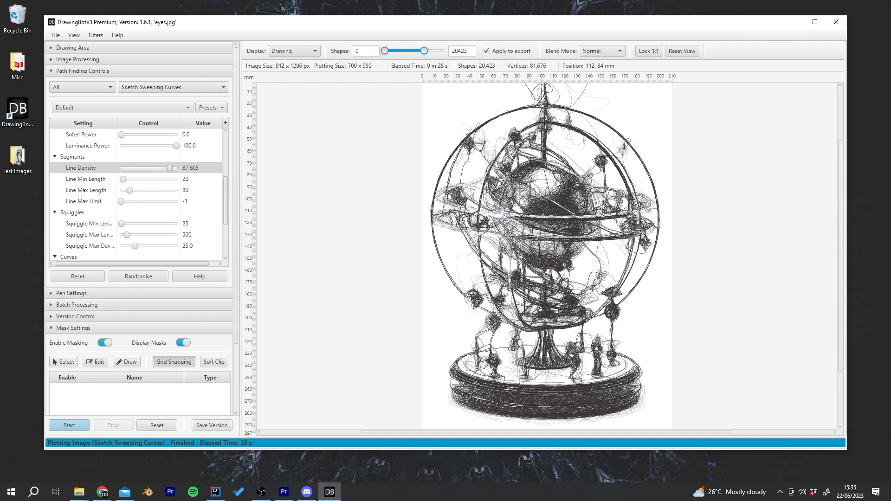
left_click_drag(424, 51, 416, 53)
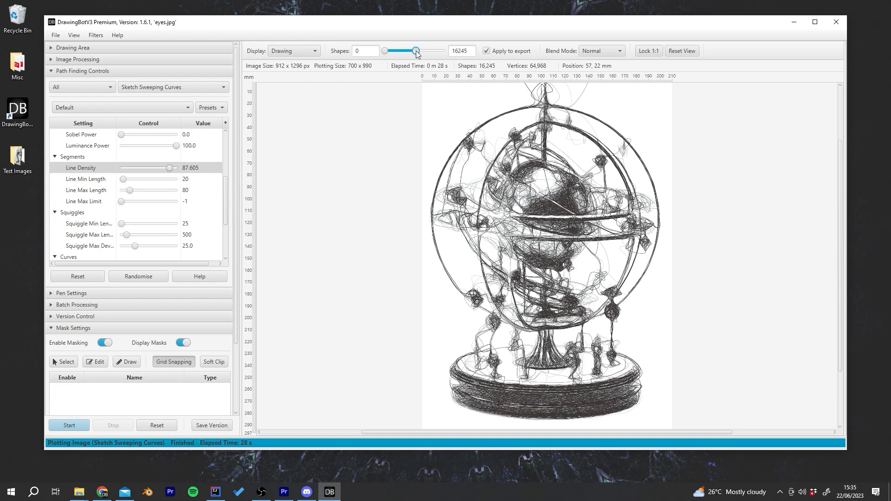
scroll(532, 184, "down", 1)
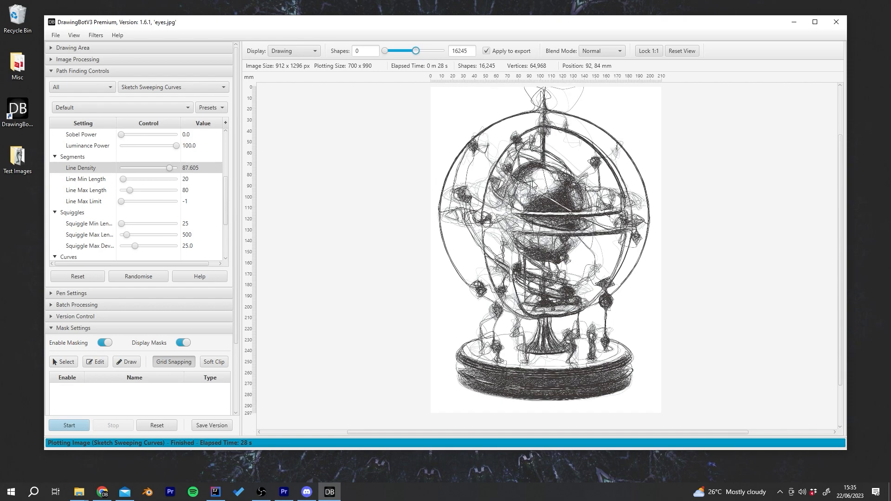
left_click(687, 50)
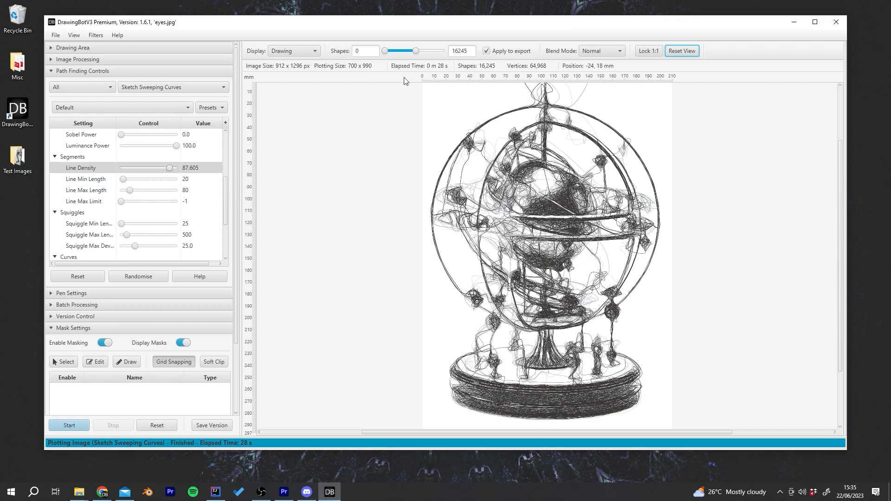
mouse_move(414, 54)
left_mouse_down()
mouse_move(401, 51)
mouse_move(417, 51)
left_mouse_up()
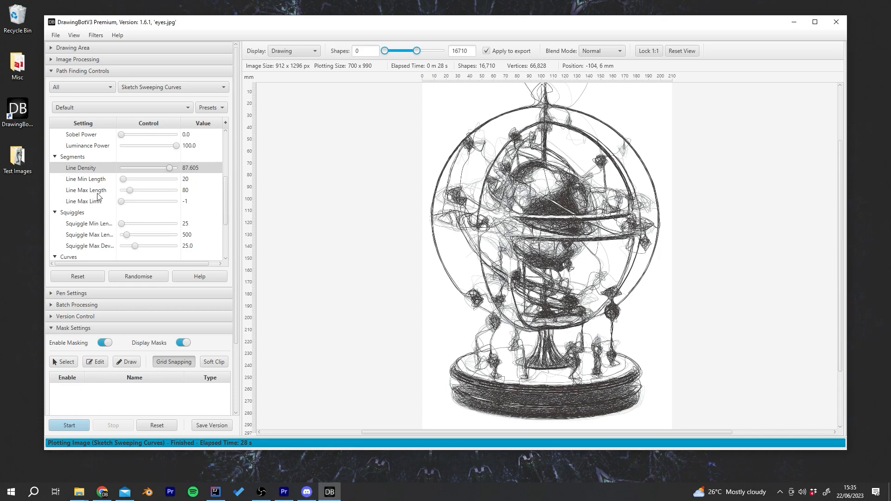
Step: Set Line Density to 50 and replot the globe drawing
double_click(193, 169)
type("50")
key("Return")
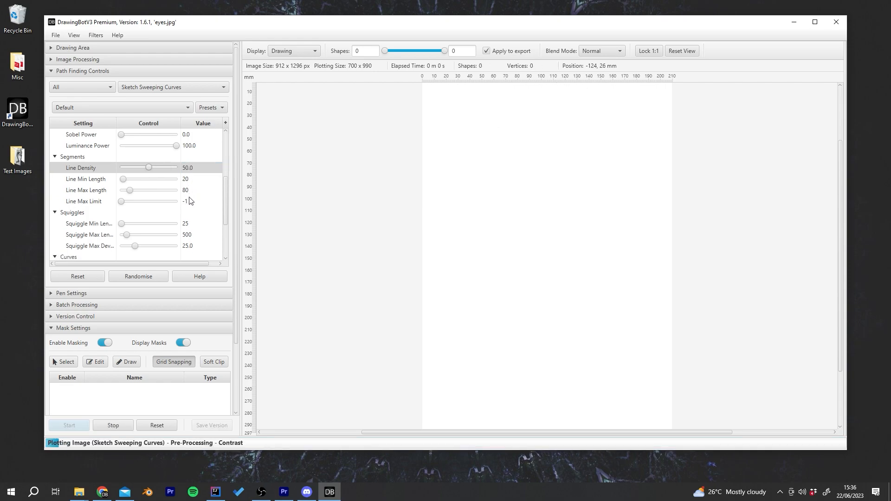
Step: Set Line Max Length to 200 and replot the globe drawing
double_click(188, 191)
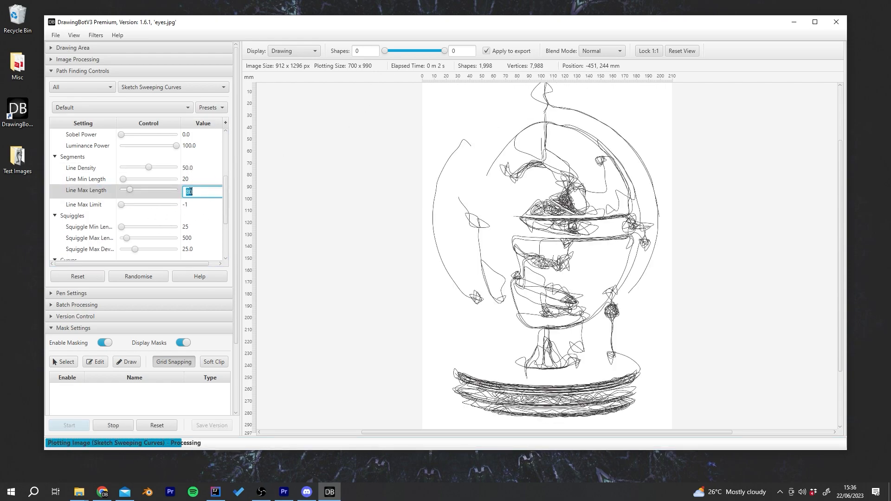
type("200")
key("Return")
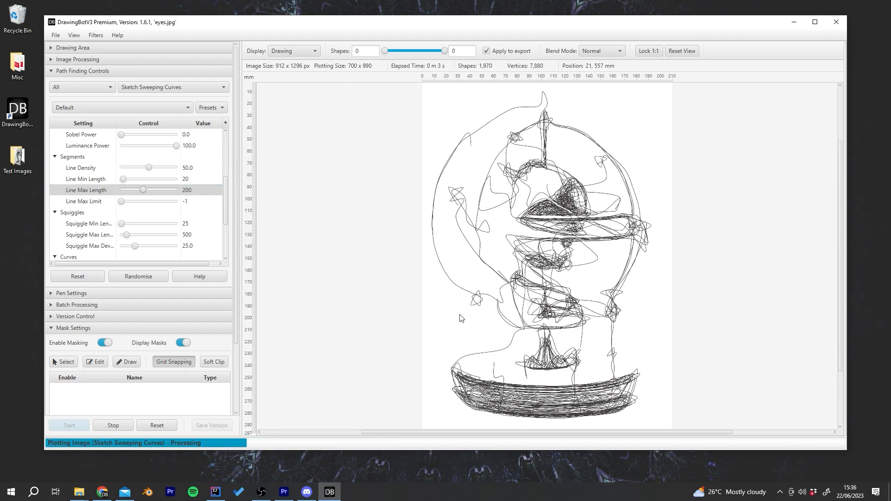
Step: Set Line Min Length to 4 and replot the globe drawing
double_click(196, 180)
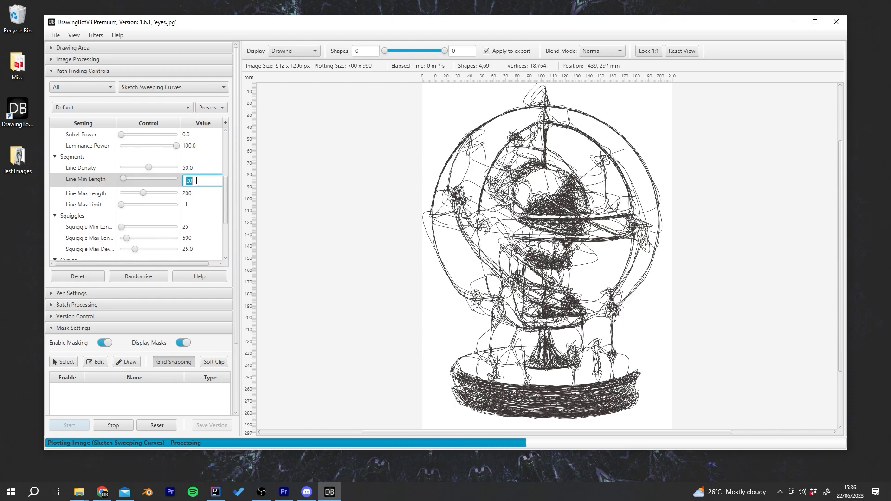
type("1")
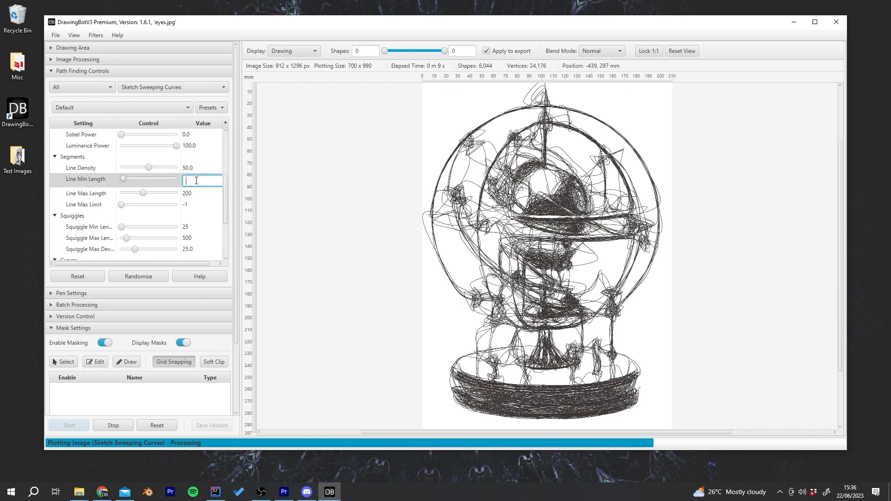
key("BackSpace")
type("4")
key("Return")
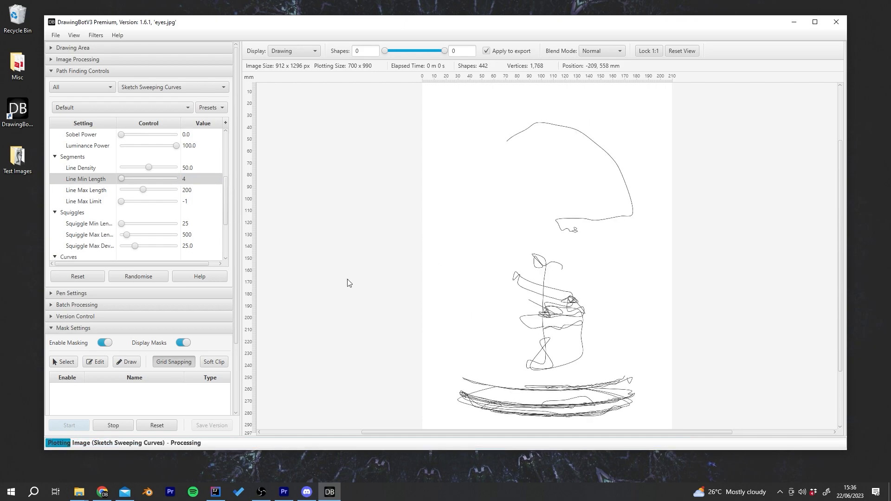
Step: Examine the line work around the globe's centre and its base up close, ending on the full view
scroll(595, 235, "up", 8)
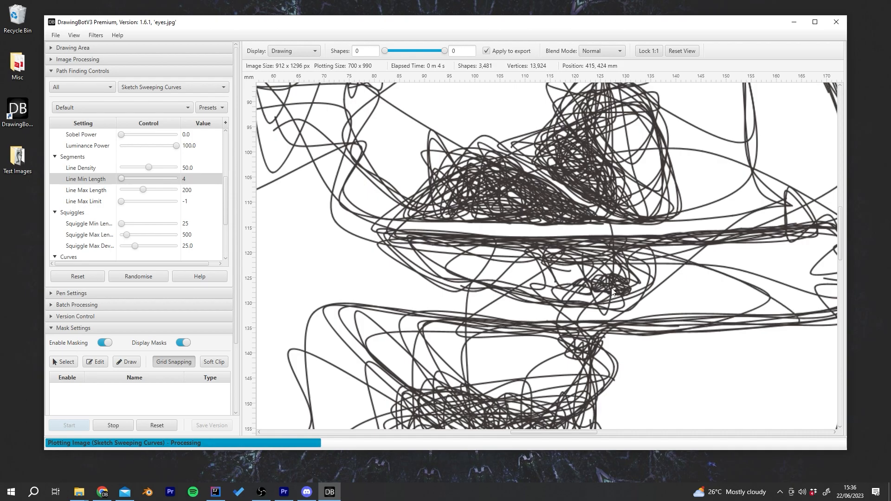
scroll(605, 286, "down", 8)
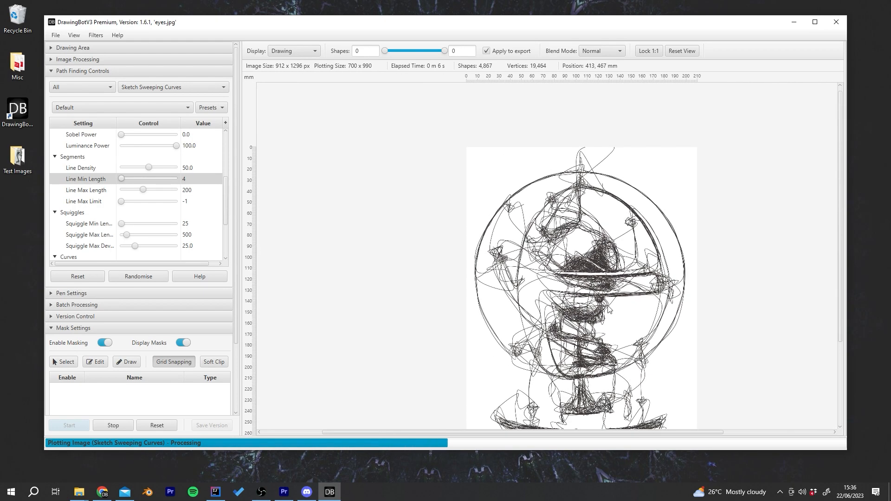
scroll(527, 393, "down", 2)
scroll(598, 400, "up", 9)
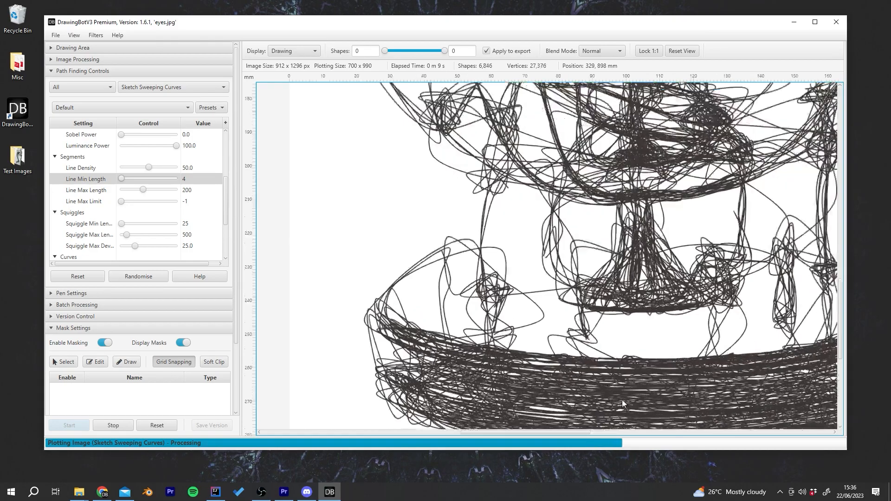
left_click_drag(622, 399, 501, 293)
scroll(501, 293, "down", 2)
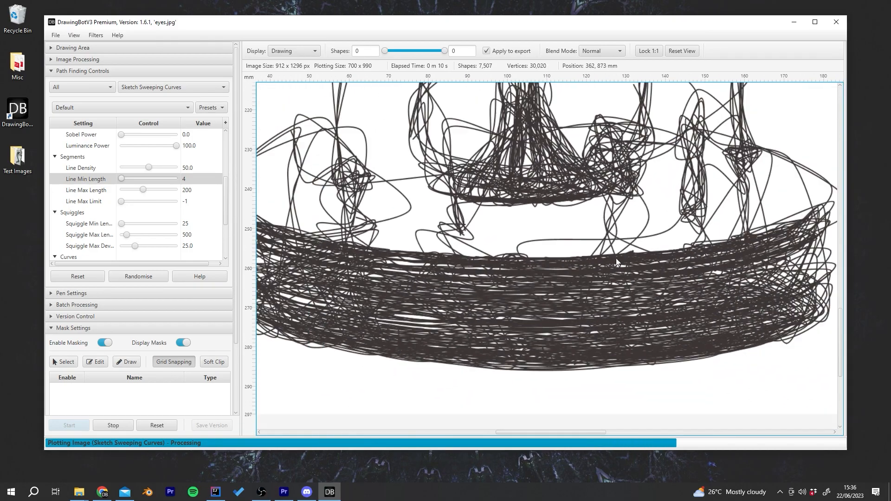
left_click_drag(796, 238, 678, 321)
left_click_drag(369, 199, 413, 221)
scroll(413, 221, "down", 2)
left_click_drag(511, 176, 543, 274)
scroll(544, 275, "down", 2)
left_click(689, 52)
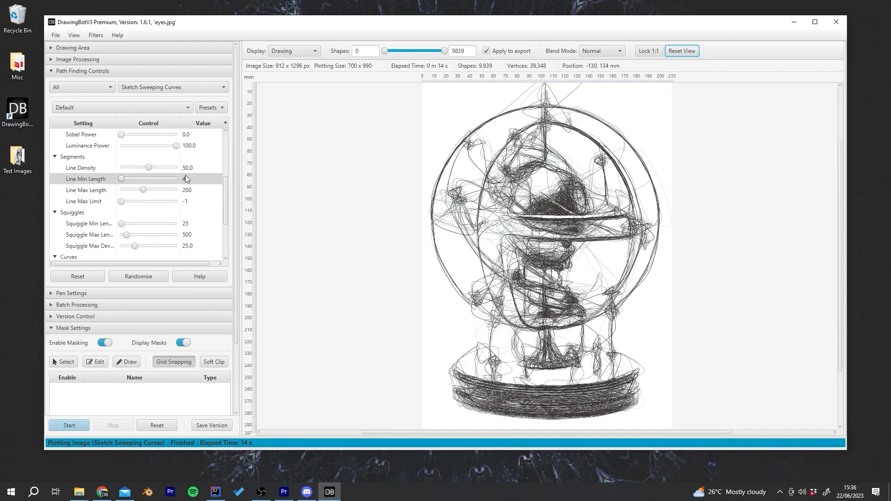
Step: Set Line Max Length to 20 and inspect the replotted short-line detail up close, ending on the full view
double_click(189, 191)
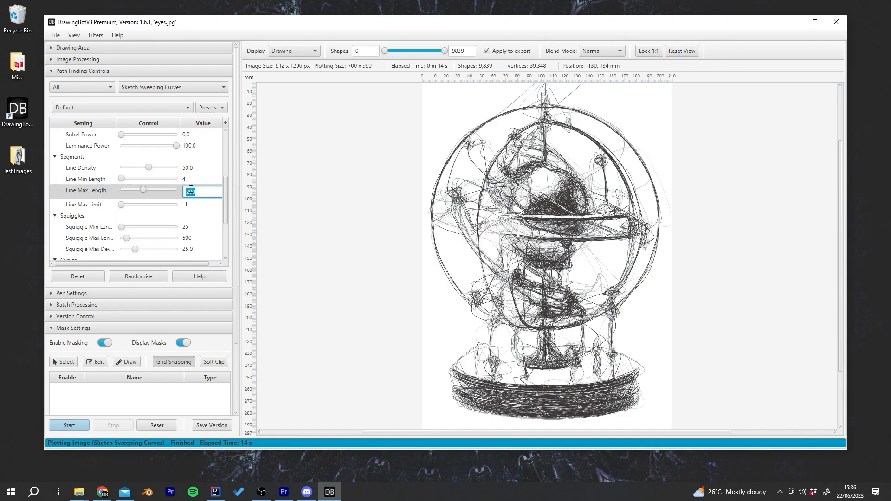
key("Return")
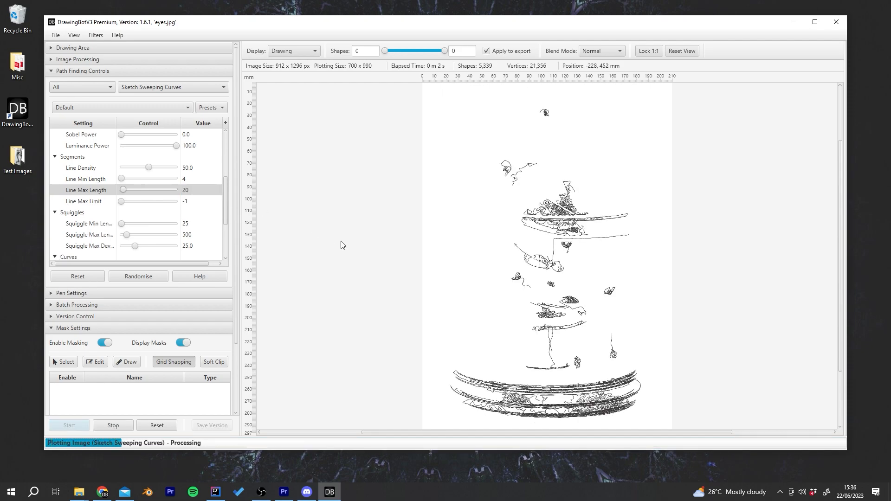
scroll(575, 325, "up", 6)
left_click_drag(460, 174, 521, 353)
left_click_drag(498, 155, 492, 198)
left_click_drag(435, 186, 426, 282)
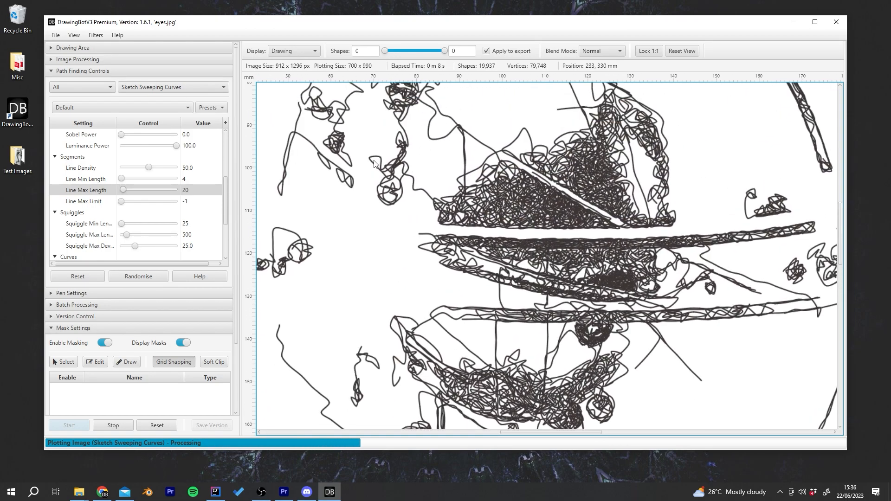
scroll(476, 276, "down", 5)
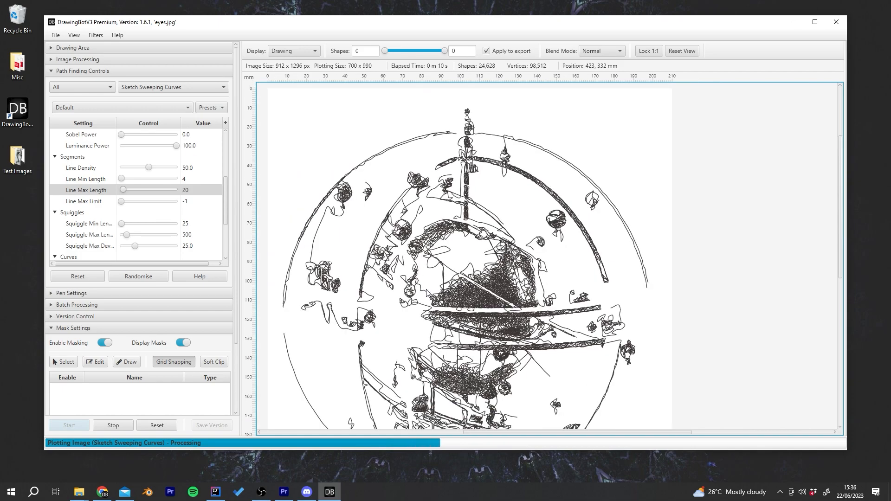
left_click_drag(480, 365, 452, 266)
scroll(530, 311, "down", 4)
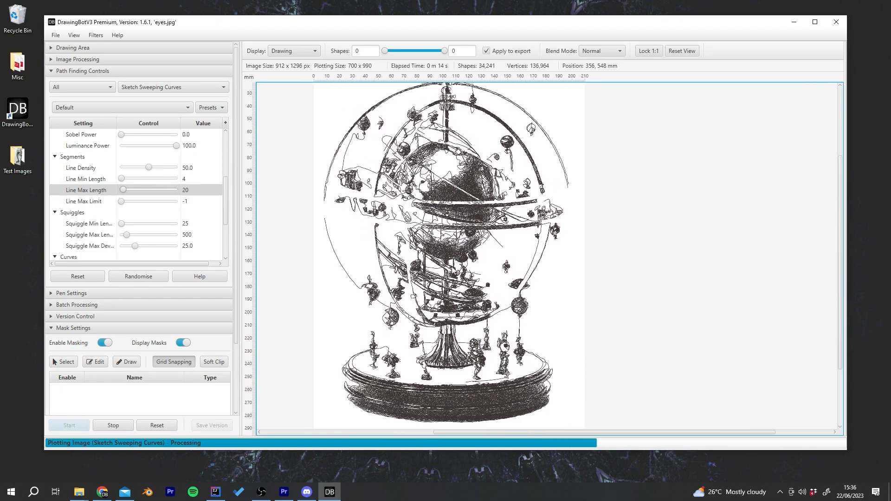
left_click(681, 52)
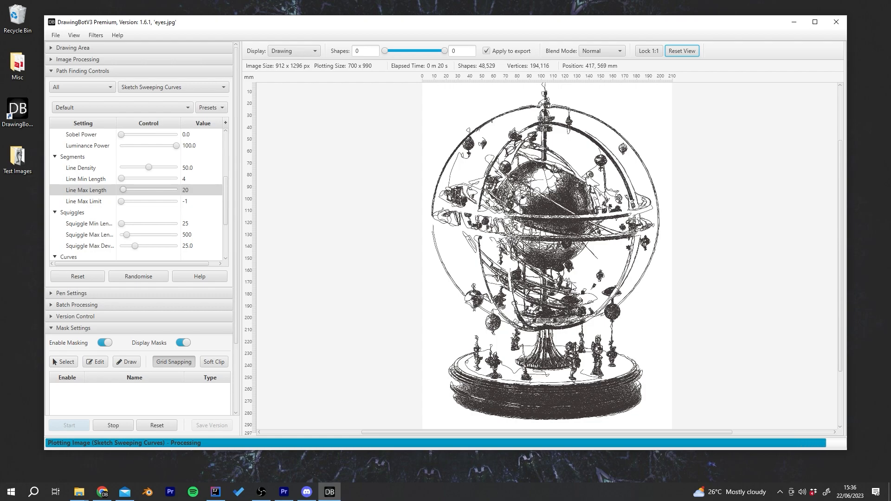
Step: Set Line Min Length first to 20 and finally to 40, replotting the globe each time
double_click(197, 179)
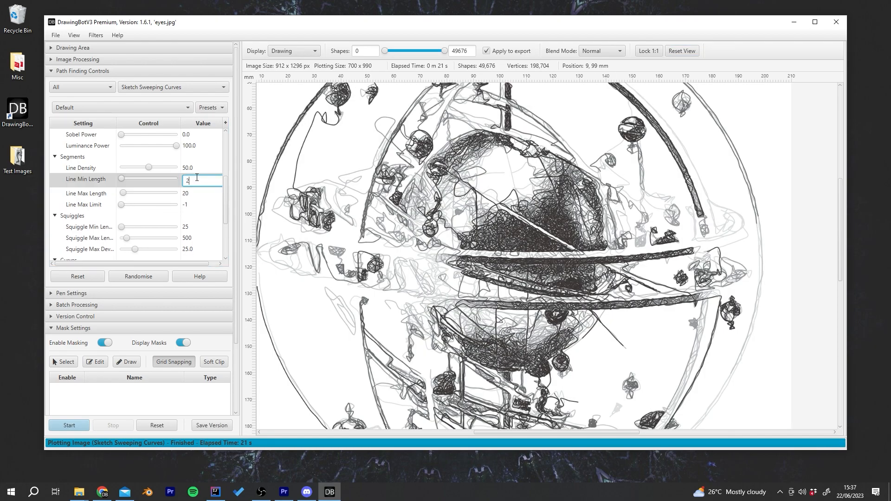
key("Return")
double_click(193, 191)
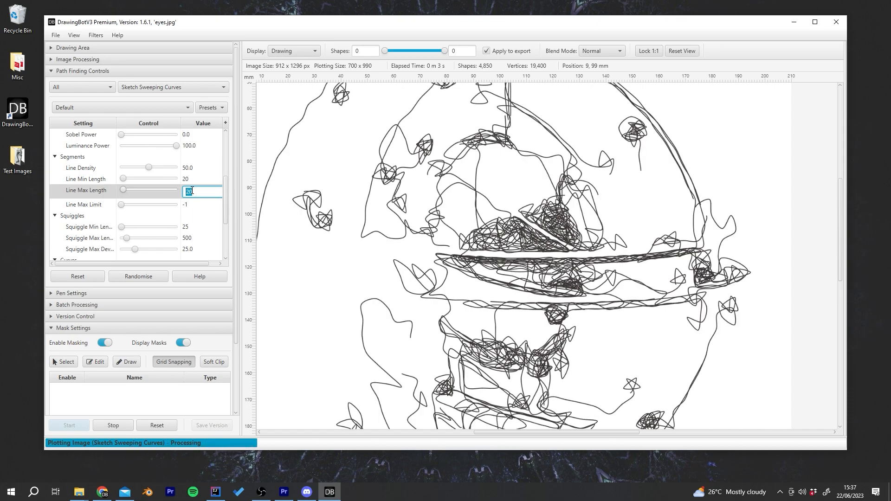
type("40")
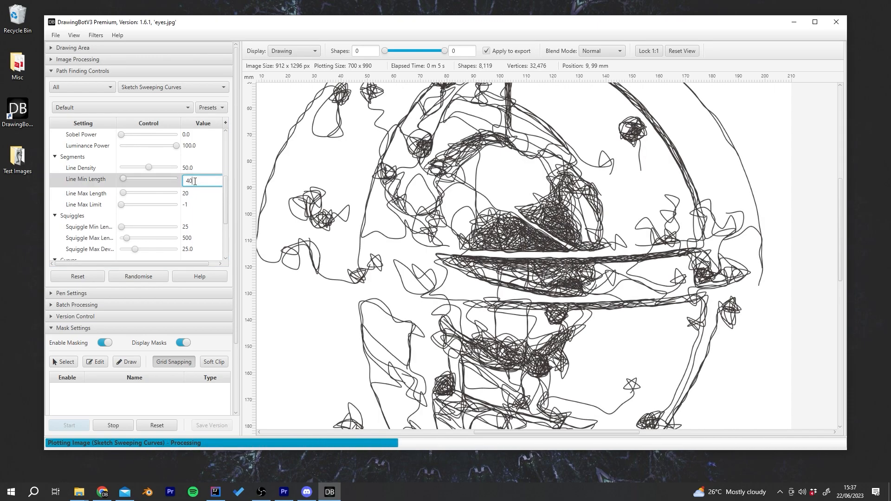
key("Return")
Step: Set Line Max Length to 80 and view the whole replotted globe drawing
double_click(192, 191)
type("8")
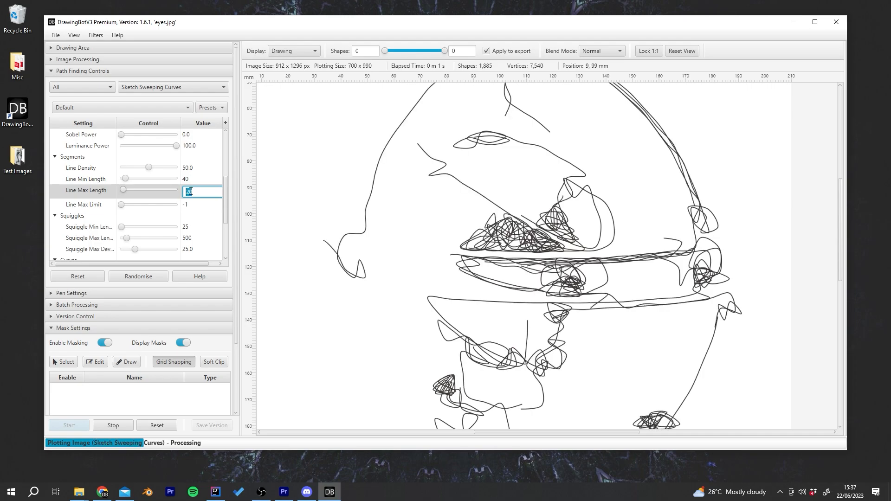
type("0")
key("Return")
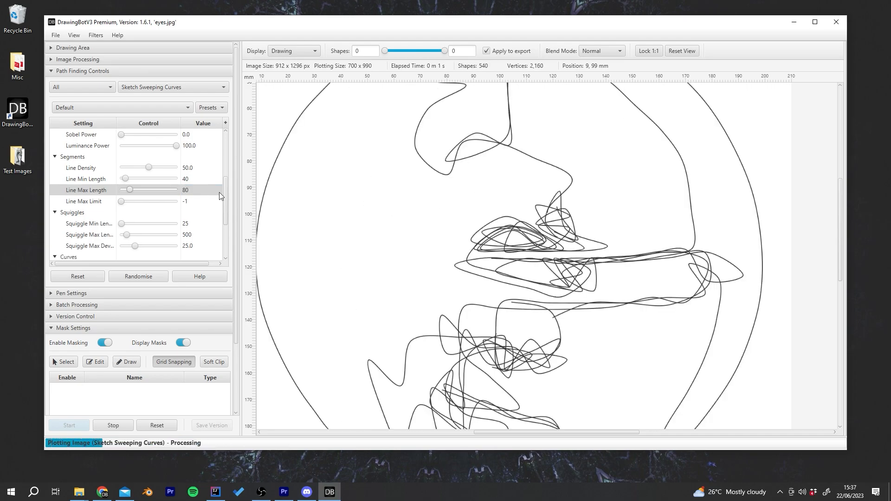
scroll(500, 263, "down", 5)
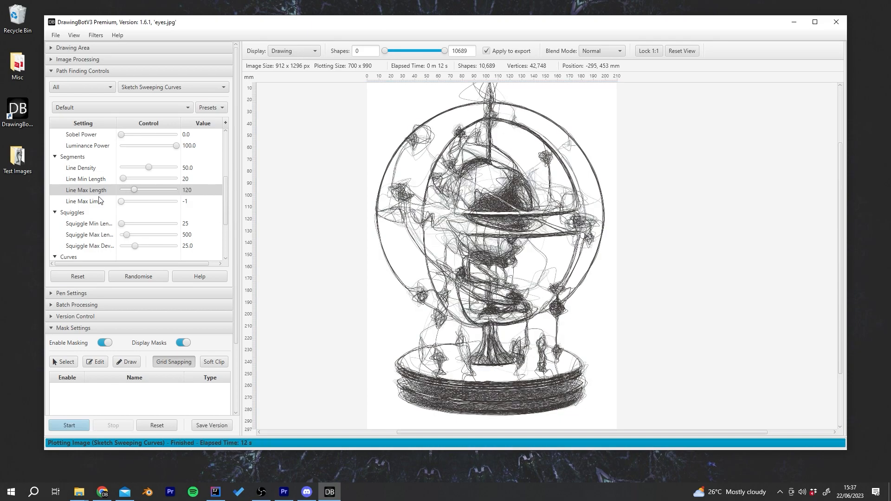
Step: Set Line Max Limit first to 42015 and finally to 1000, replotting the globe
left_click(90, 206)
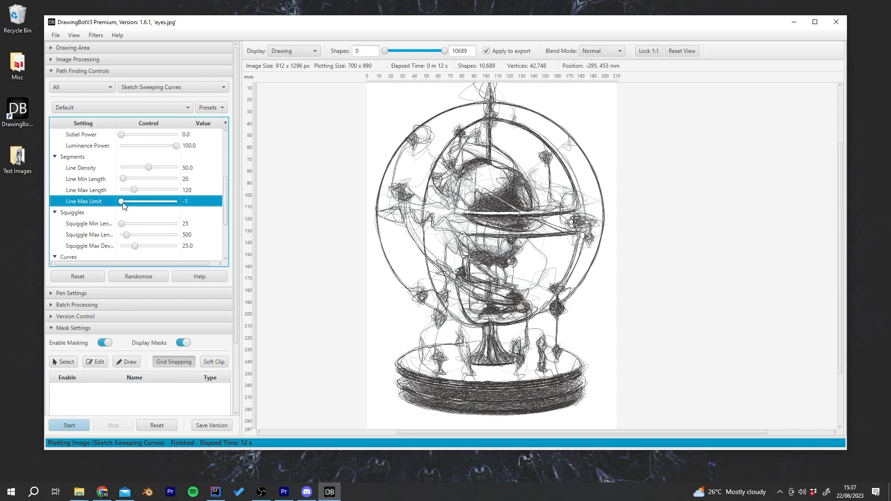
left_click_drag(120, 202, 125, 203)
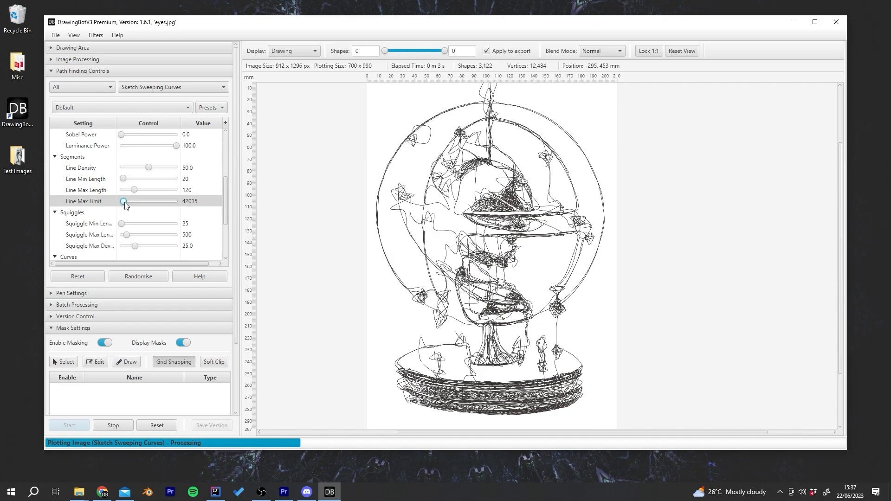
double_click(198, 202)
type("1000")
key("Return")
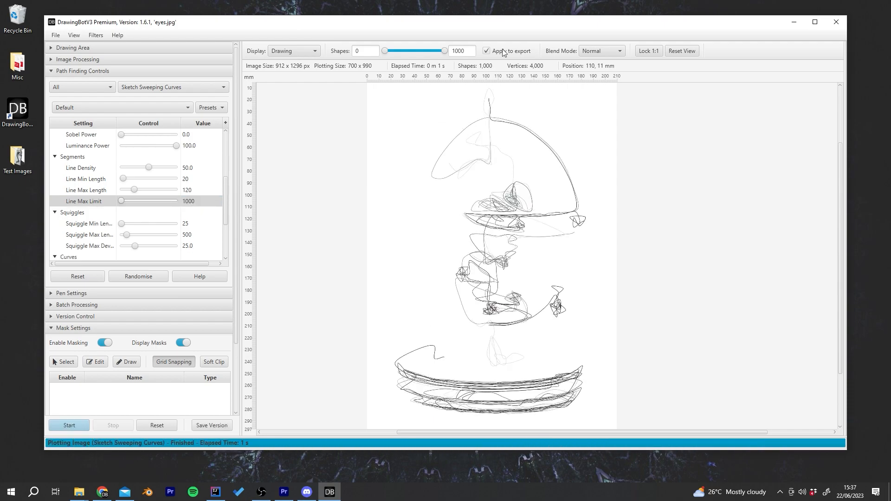
Step: Examine the globe drawing limited to 1000 lines, both whole and up close, ending on the full view
scroll(490, 293, "down", 2)
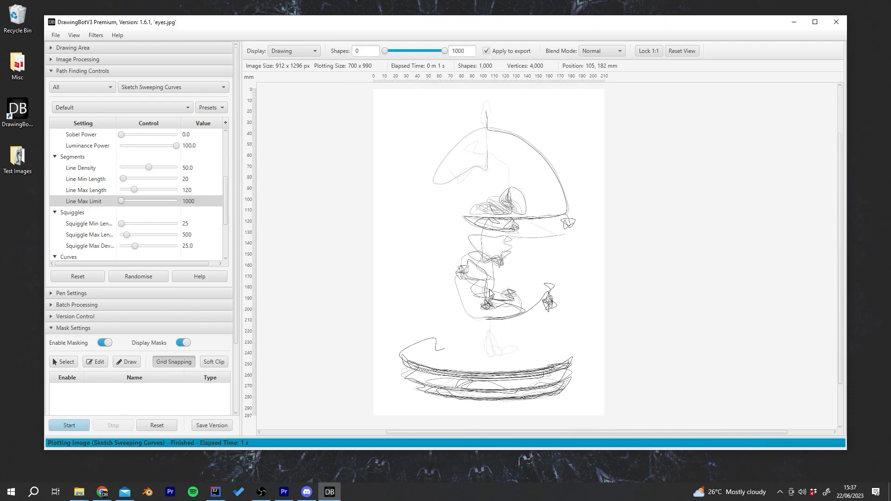
left_click(683, 51)
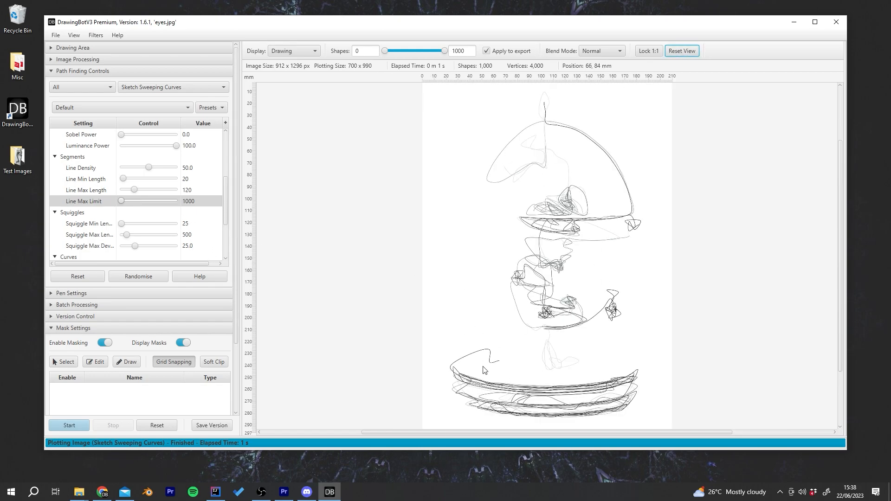
scroll(600, 304, "up", 5)
left_click_drag(554, 143, 534, 372)
left_click(678, 52)
Step: Set Line Max Limit to -1 and compare the drawing at Line Density 5.462 and finally 75
left_click_drag(121, 202, 119, 202)
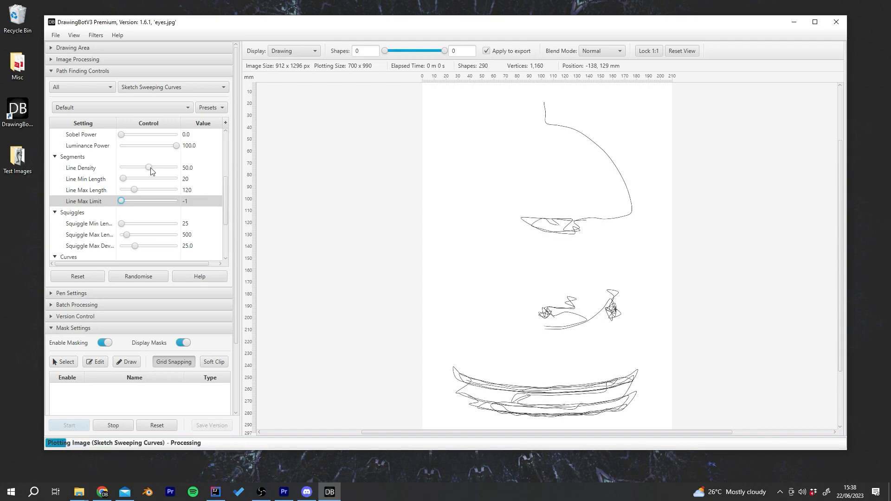
left_click_drag(150, 171, 124, 168)
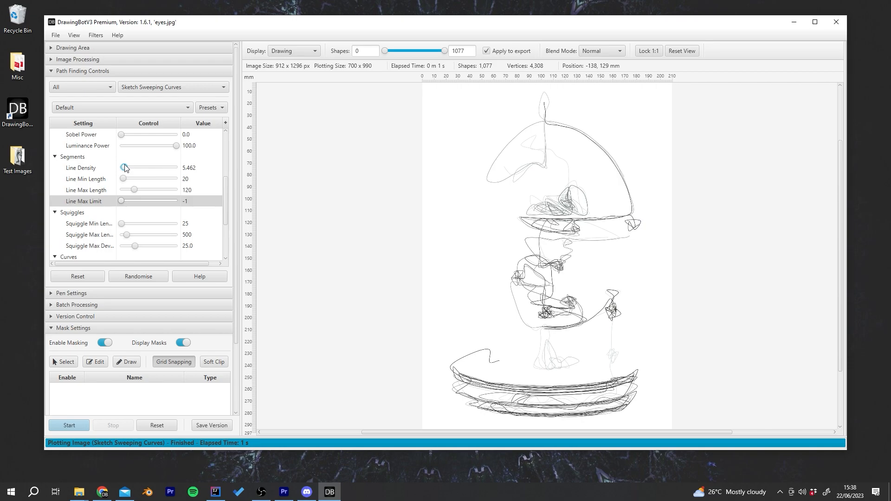
left_click_drag(125, 168, 163, 167)
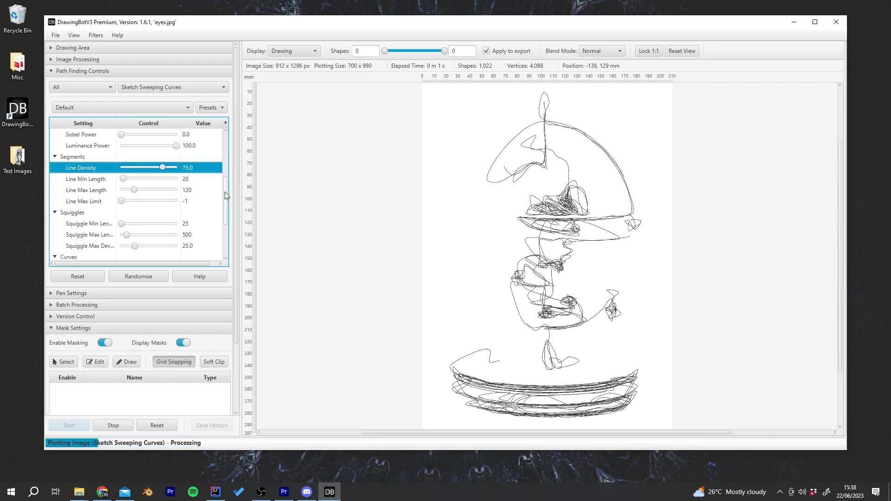
Step: Turn on Should Lift Pen in the Style settings and replot the globe
mouse_move(224, 193)
left_mouse_down()
mouse_move(233, 153)
mouse_move(225, 216)
mouse_move(232, 152)
mouse_move(224, 213)
mouse_move(209, 218)
mouse_move(186, 205)
left_mouse_up()
left_click(122, 171)
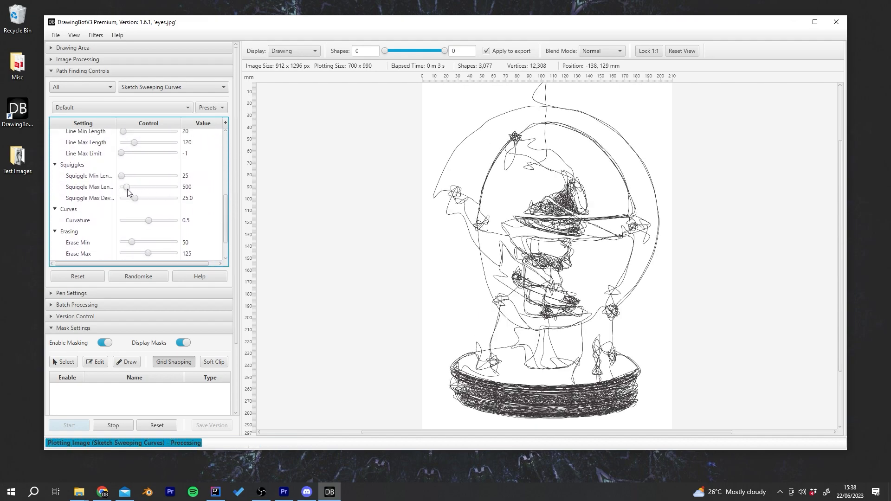
left_click_drag(227, 199, 232, 137)
left_click(200, 181)
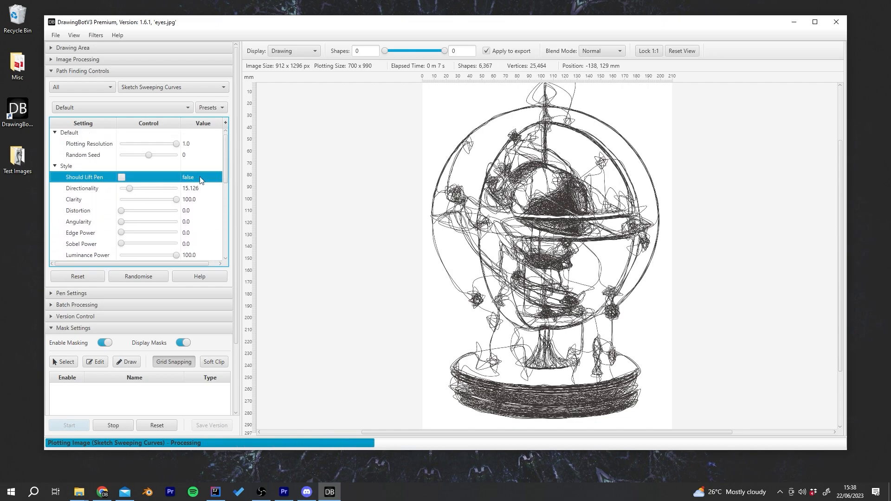
left_click(123, 177)
Step: Widen the Setting column to show the full squiggle setting names, and set Squiggle Max Length to 5000
left_click_drag(225, 161, 215, 221)
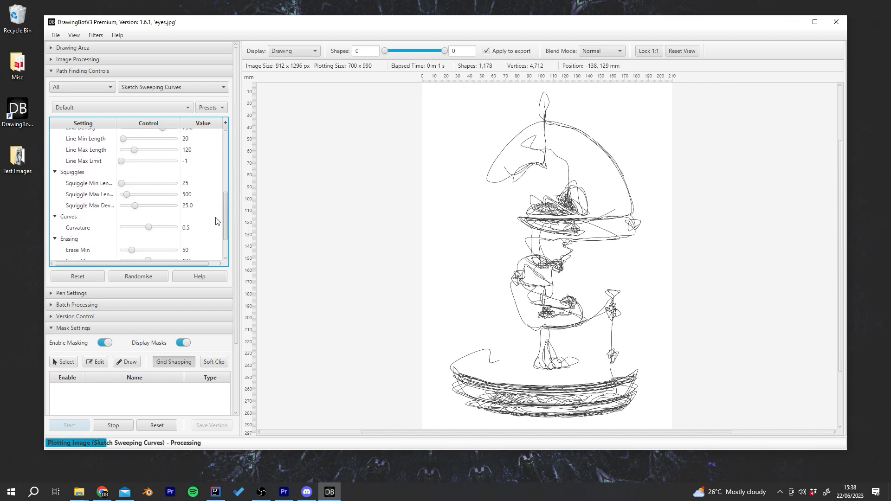
left_click(89, 187)
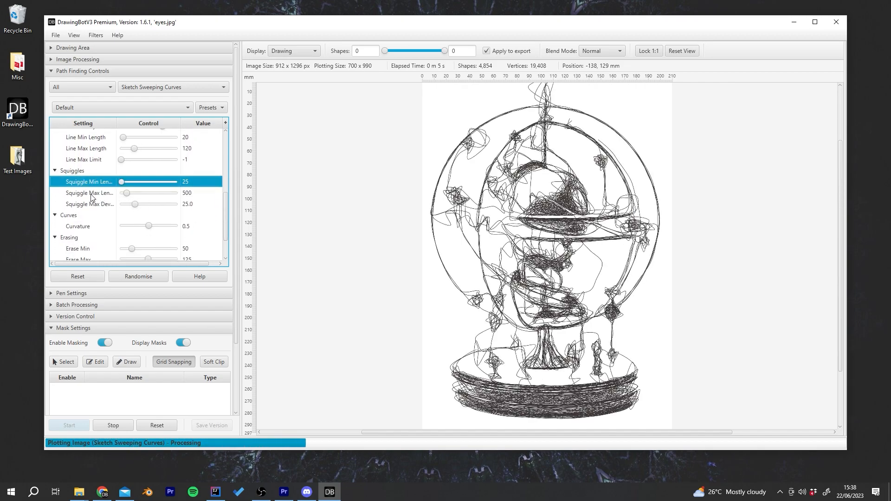
left_click(91, 194)
left_click_drag(117, 122, 132, 123)
left_click(208, 184)
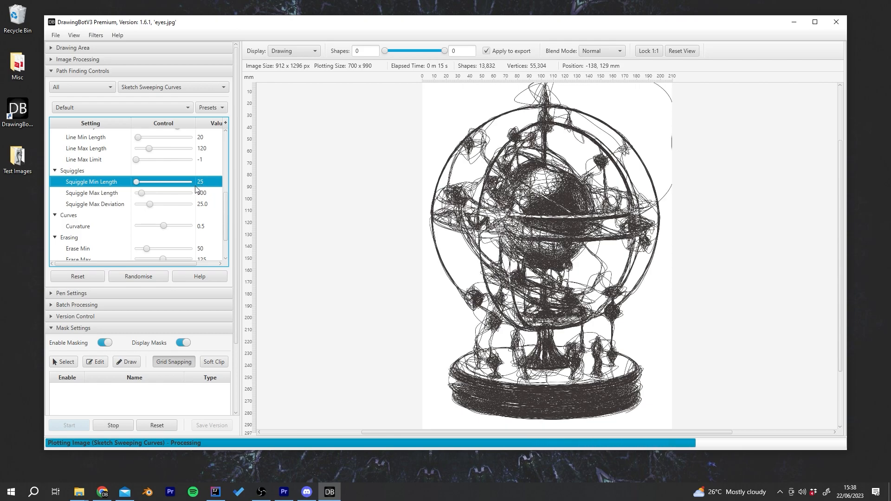
left_click(100, 194)
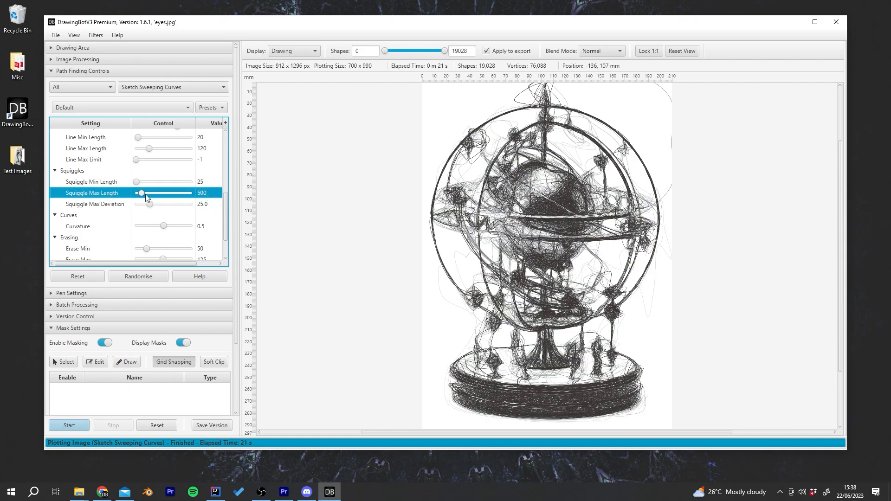
left_click_drag(143, 194, 280, 205)
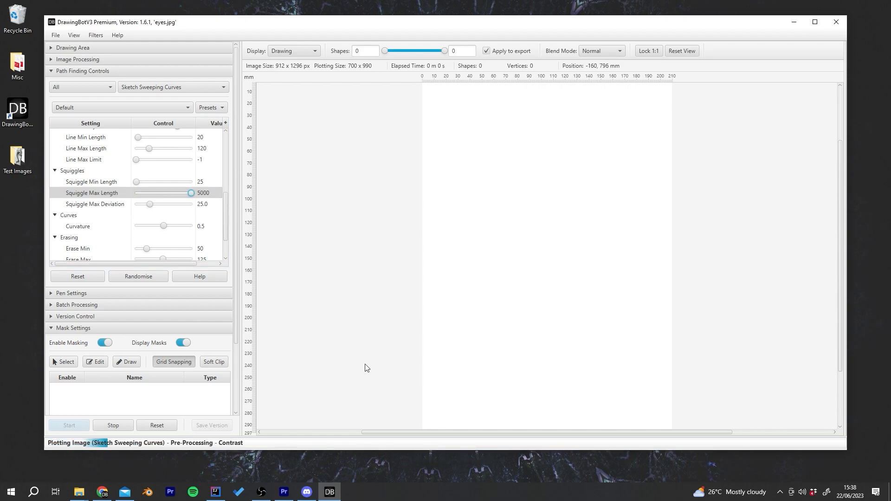
Step: Examine the globe drawing made with Squiggle Max Length 5000, both whole and up close, ending on the full view
left_click(679, 54)
left_click_drag(597, 181, 547, 168)
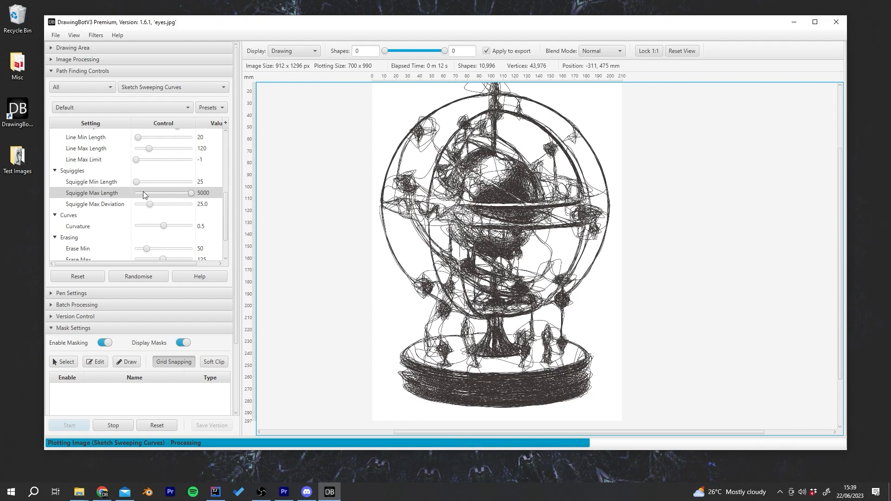
scroll(499, 204, "up", 1)
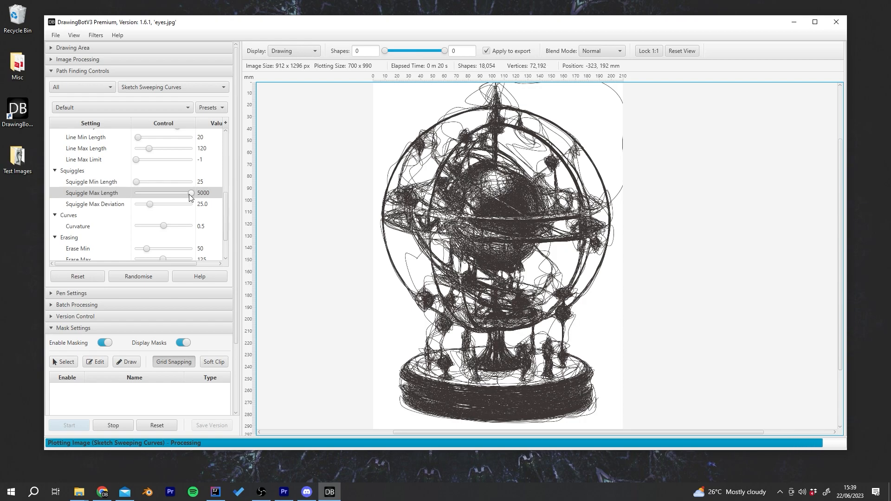
scroll(355, 262, "up", 4)
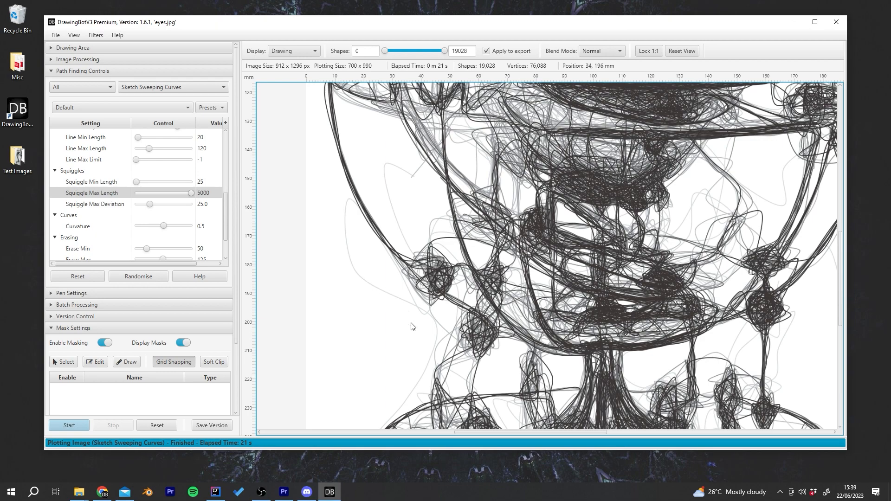
scroll(374, 238, "down", 4)
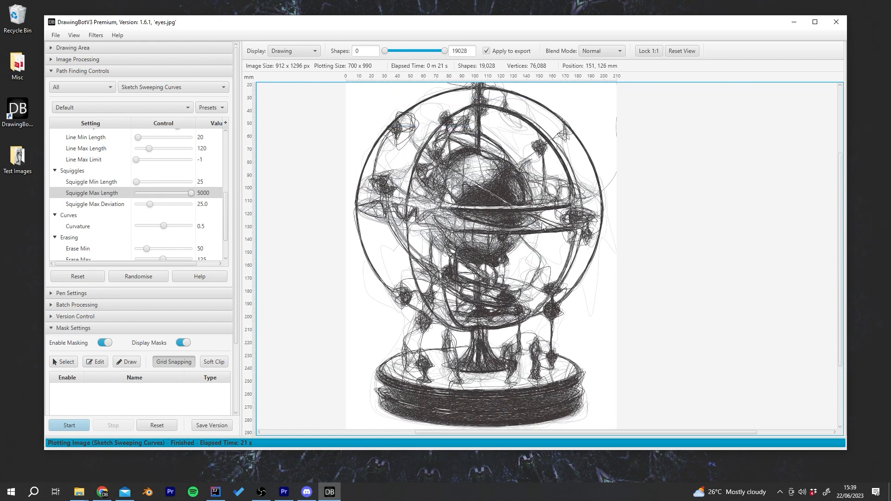
left_click(685, 51)
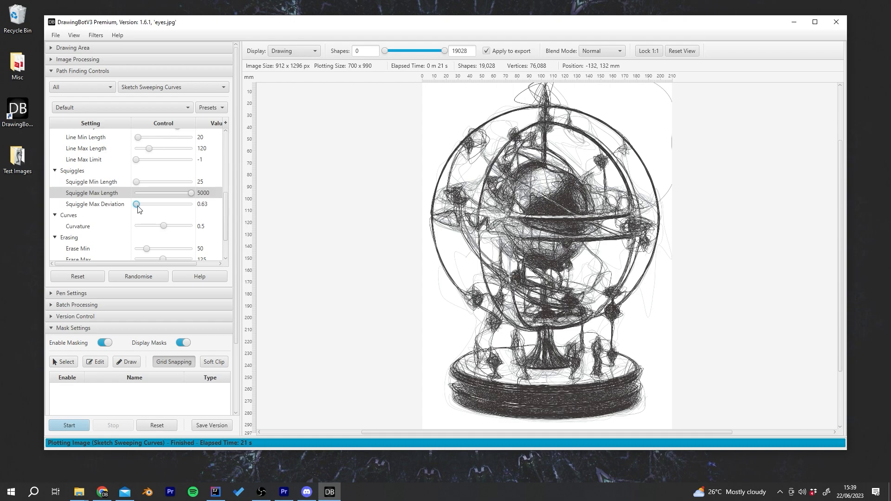
Step: Set Squiggle Max Deviation to 0.63 and replot the globe
key("Return")
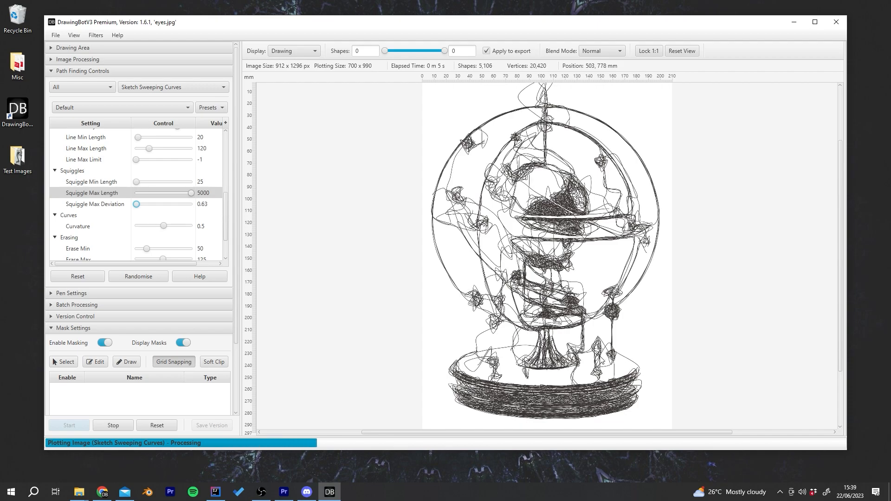
mouse_move(227, 211)
left_mouse_down()
mouse_move(235, 146)
mouse_move(232, 213)
left_mouse_up()
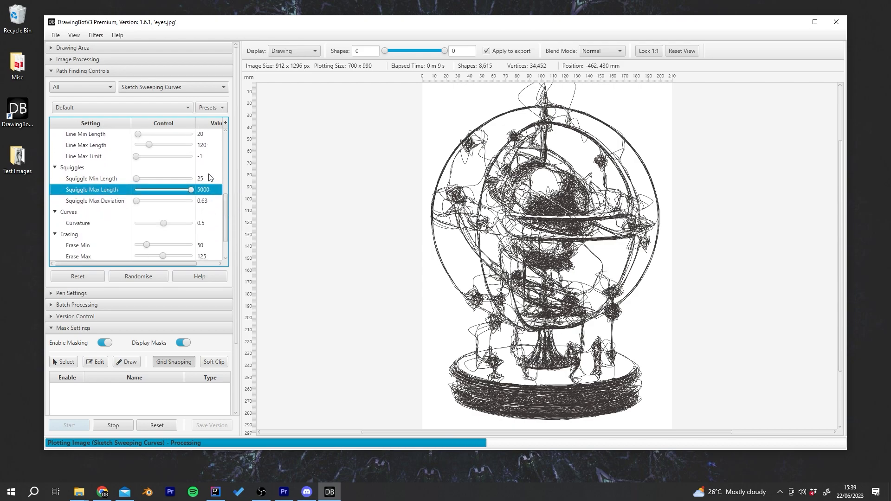
left_click(181, 89)
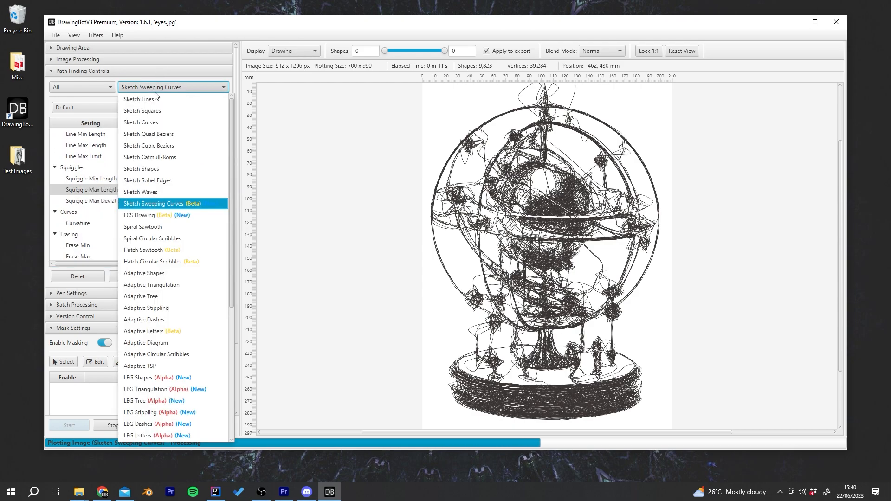
left_click(325, 128)
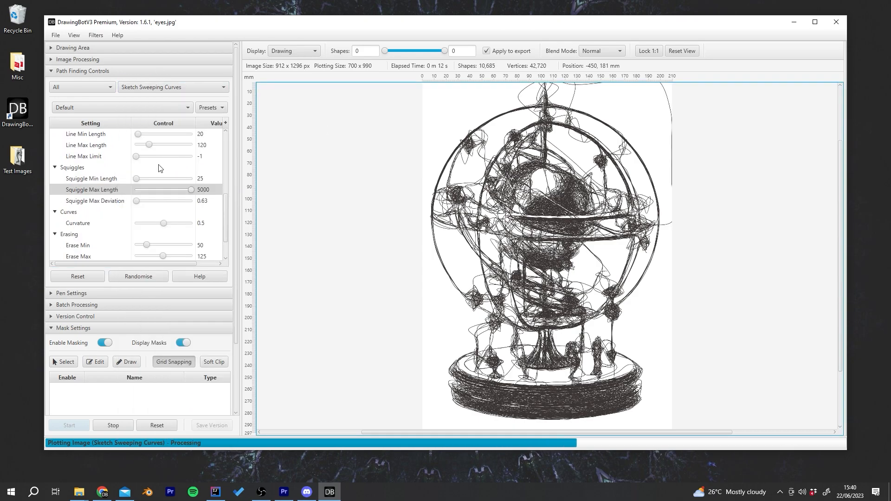
Step: Reset Squiggle Max Deviation, Squiggle Max Length and Squiggle Min Length to their defaults of 25.0, 500 and 25
right_click(123, 204)
left_click(110, 220)
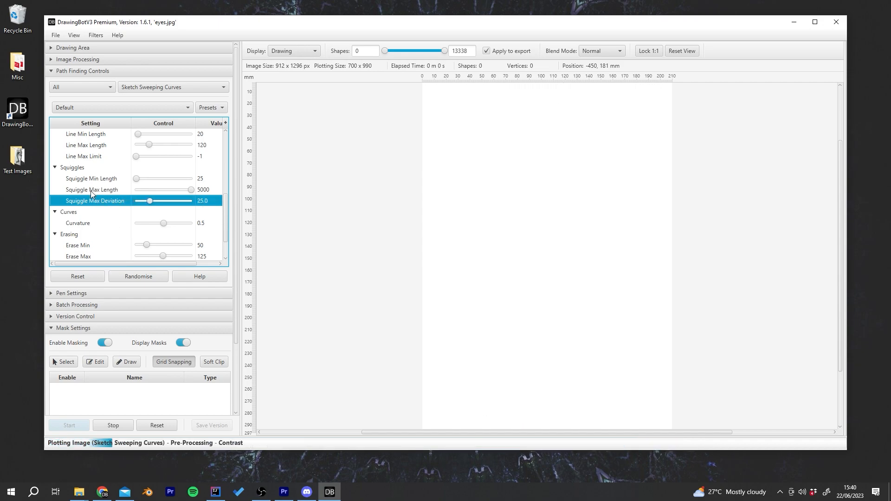
right_click(91, 191)
left_click(103, 213)
right_click(92, 180)
left_click(101, 204)
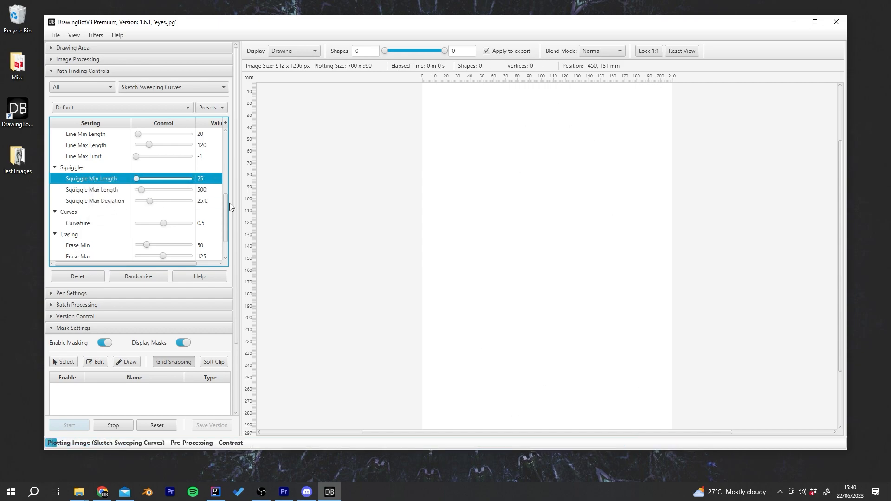
Step: Set Curvature to its maximum of 1.0 in the Curves settings
mouse_move(227, 213)
left_mouse_down()
mouse_move(230, 160)
mouse_move(223, 221)
left_mouse_up()
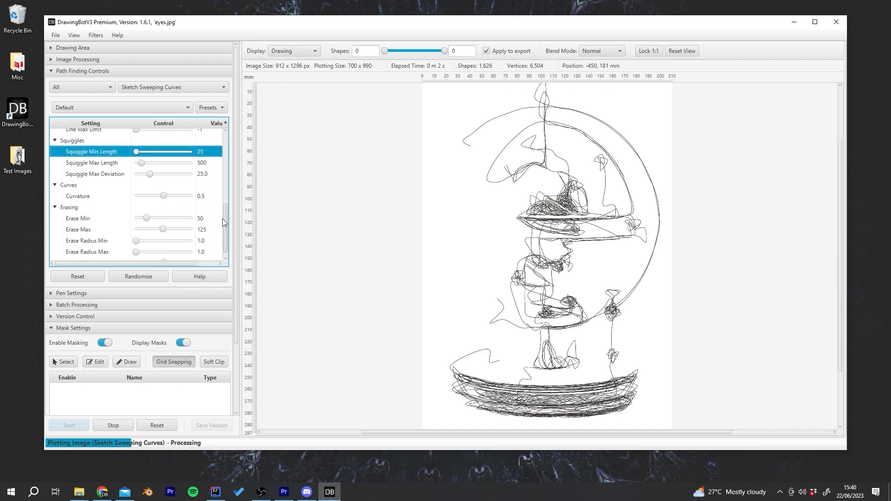
left_click(356, 234)
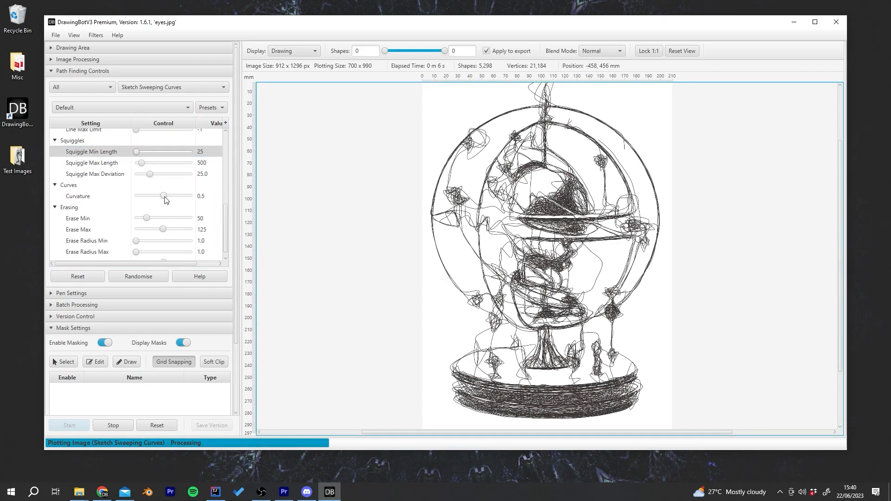
left_click_drag(167, 200, 235, 200)
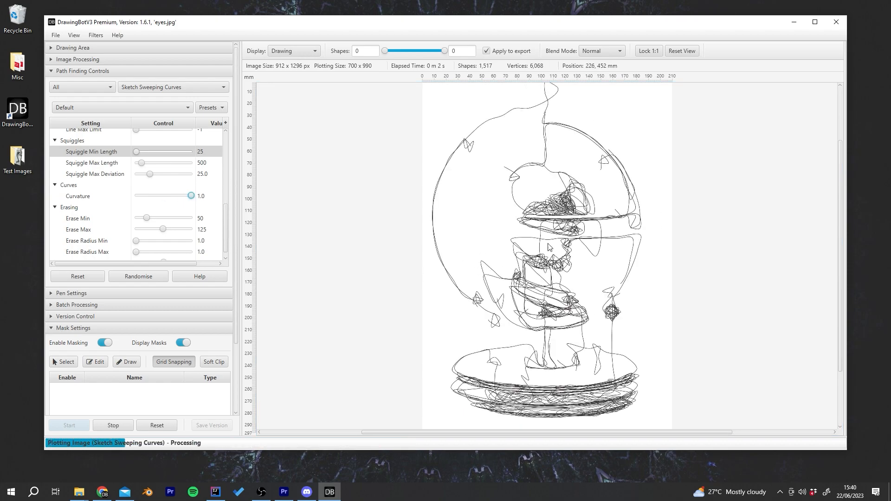
Step: Examine the lines around the globe and its rings up close as they are plotted, ending on the full view
left_click_drag(552, 206, 543, 235)
scroll(543, 232, "up", 5)
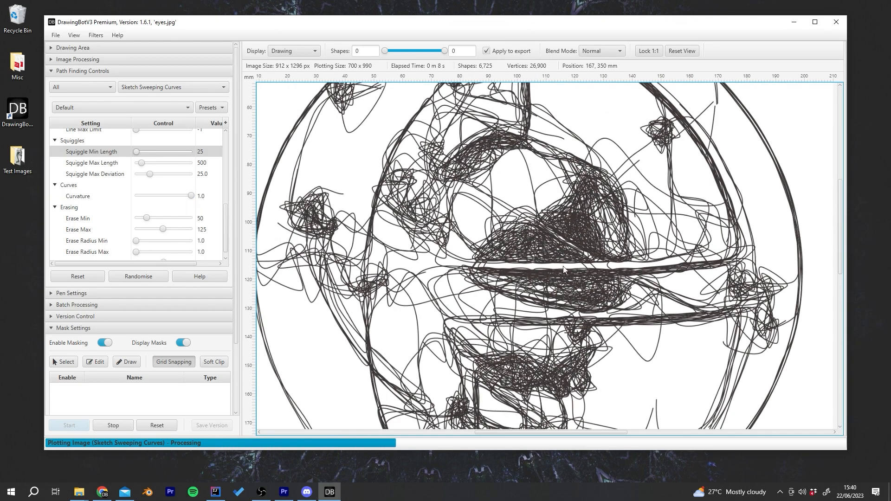
scroll(624, 274, "down", 2)
left_click(682, 51)
scroll(625, 163, "up", 4)
scroll(624, 162, "up", 3)
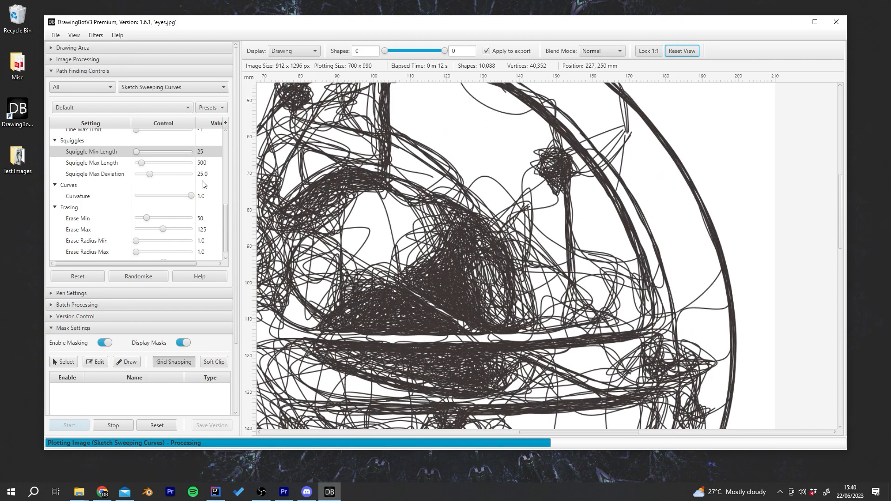
left_click_drag(310, 204, 363, 207)
scroll(346, 270, "down", 2)
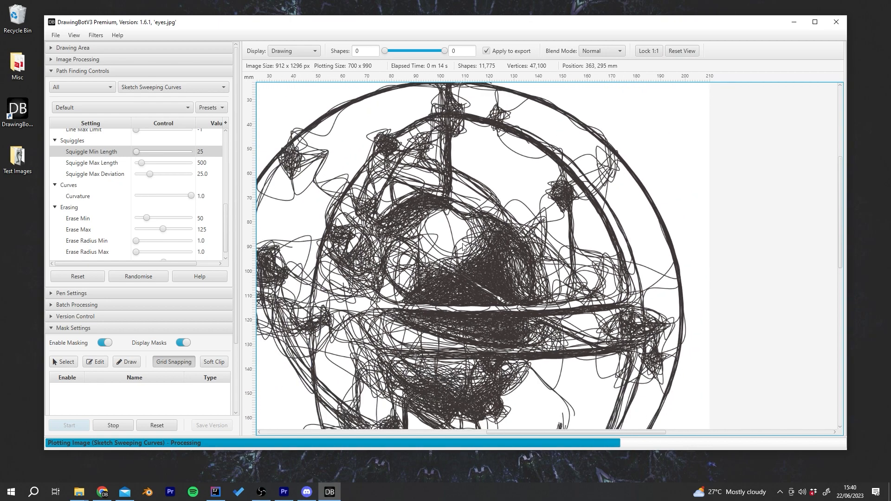
left_click_drag(347, 270, 492, 178)
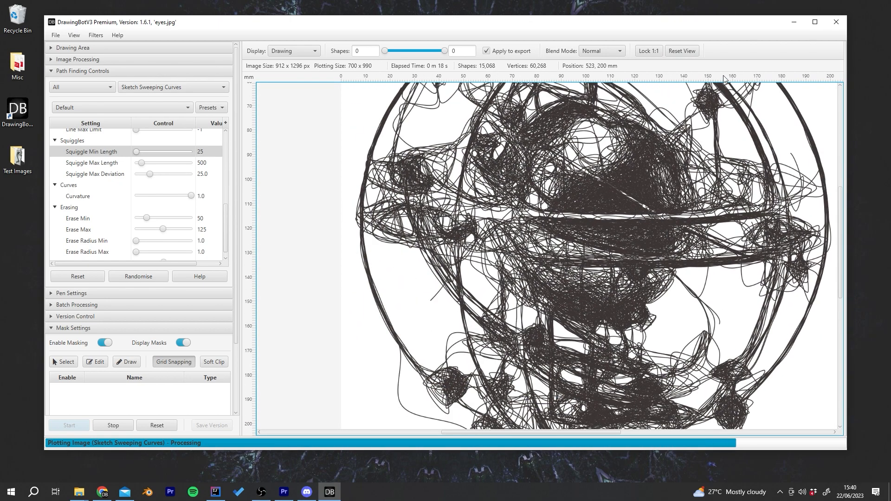
left_click(686, 54)
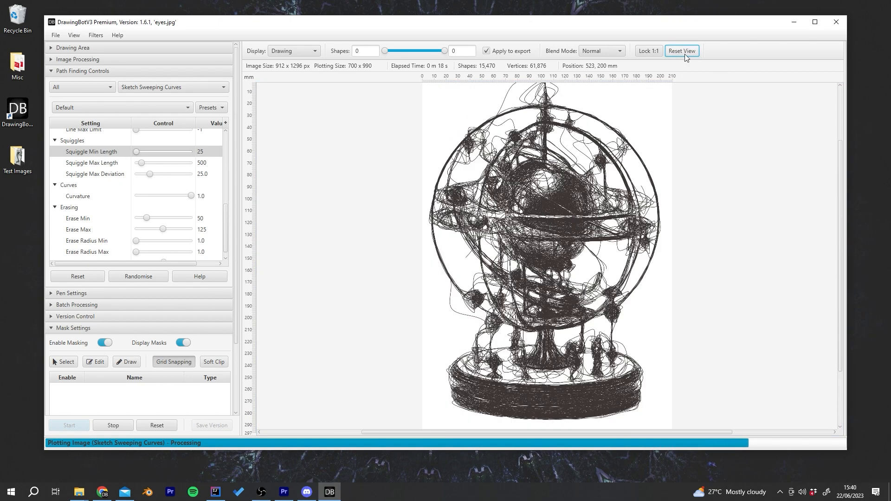
Step: Set Curvature back to 0.5 and replot the globe
double_click(207, 197)
type("0.5")
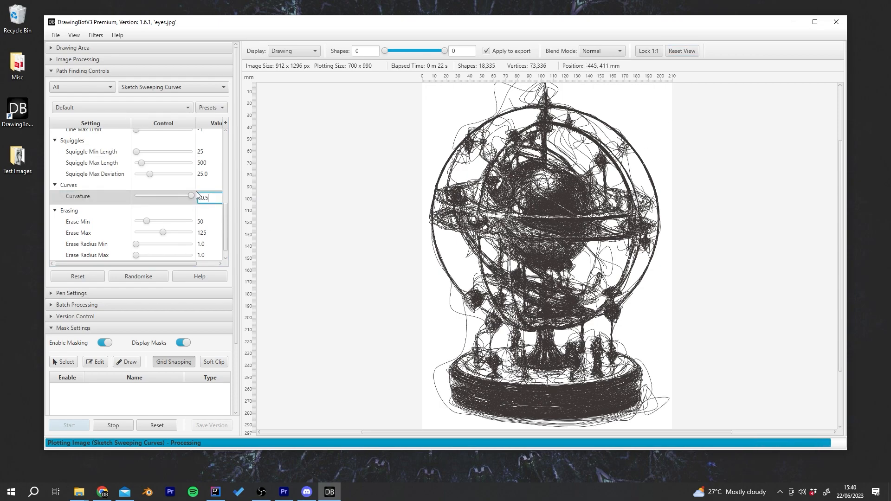
key("Return")
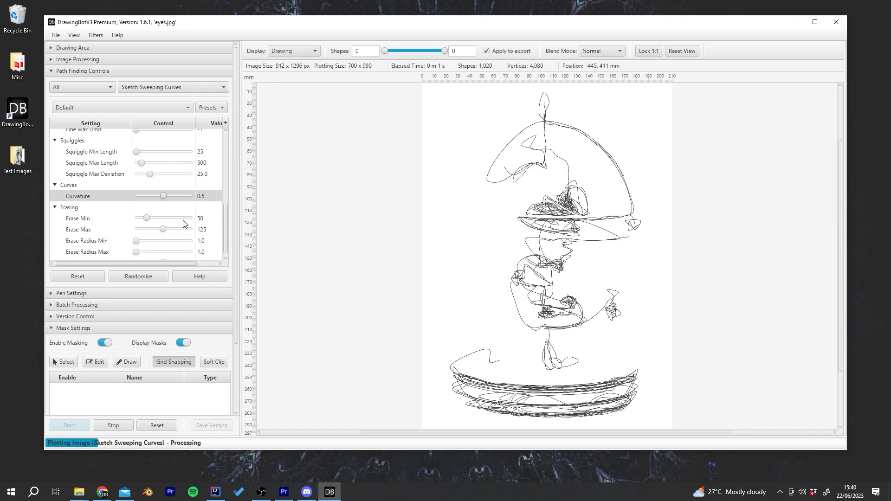
Step: Compare the plotted lines up close at Curvature 0.0 and 1.0, ending on the full view
left_click_drag(164, 196, 136, 196)
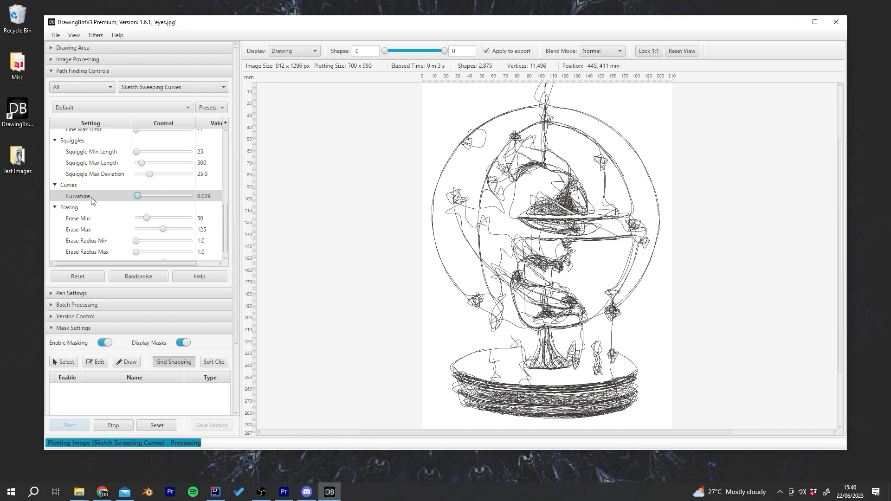
scroll(474, 244, "up", 2)
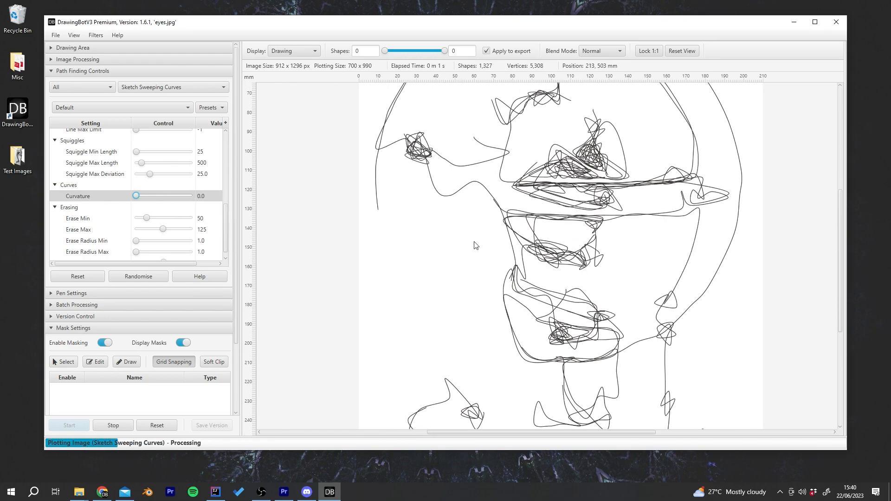
scroll(469, 214, "up", 2)
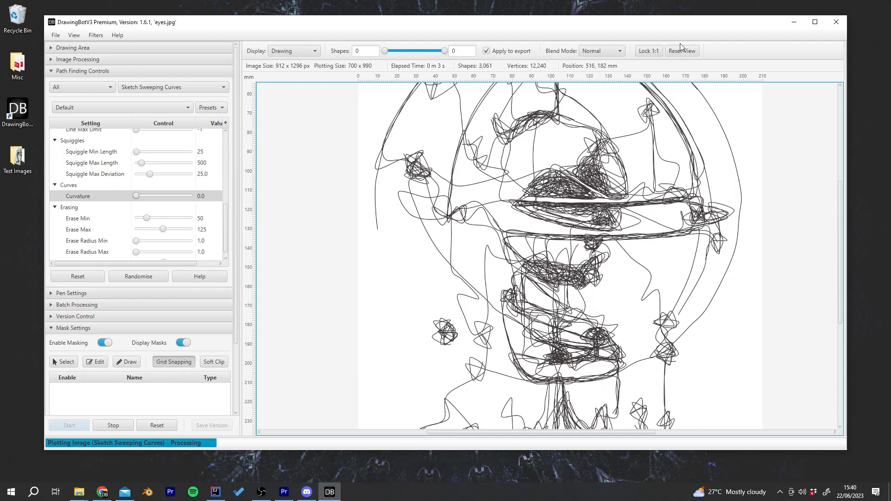
scroll(468, 325, "up", 2)
scroll(468, 325, "up", 2)
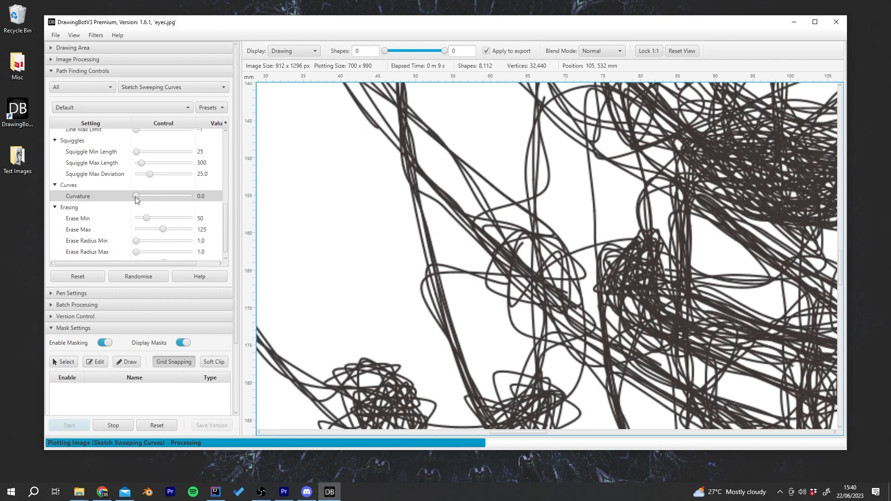
left_click_drag(136, 196, 191, 195)
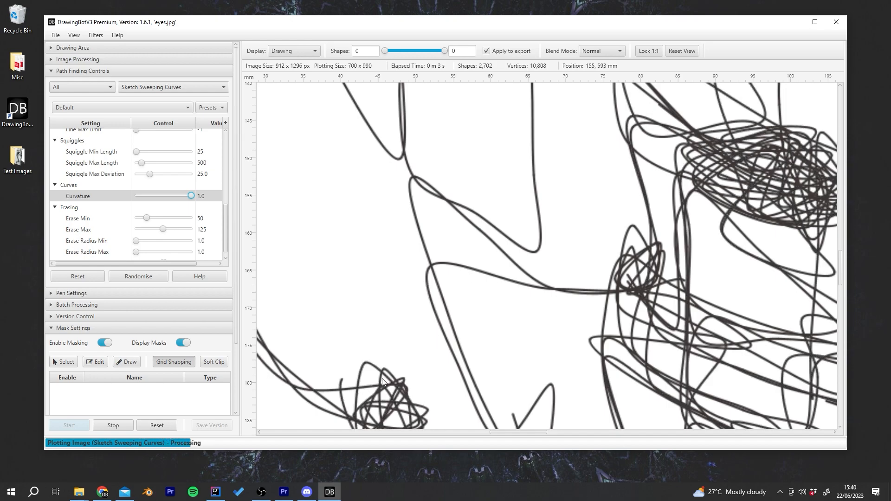
left_click(678, 50)
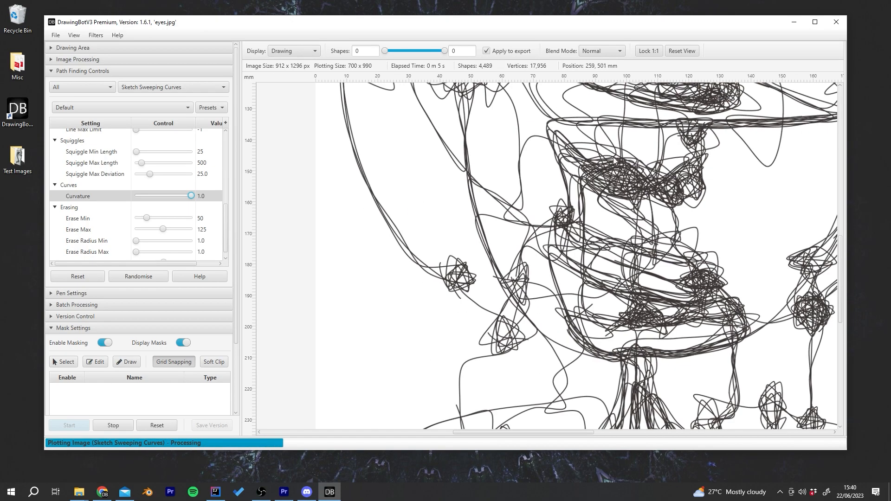
Step: Restore Curvature to 0.5 in the Curves settings
double_click(212, 197)
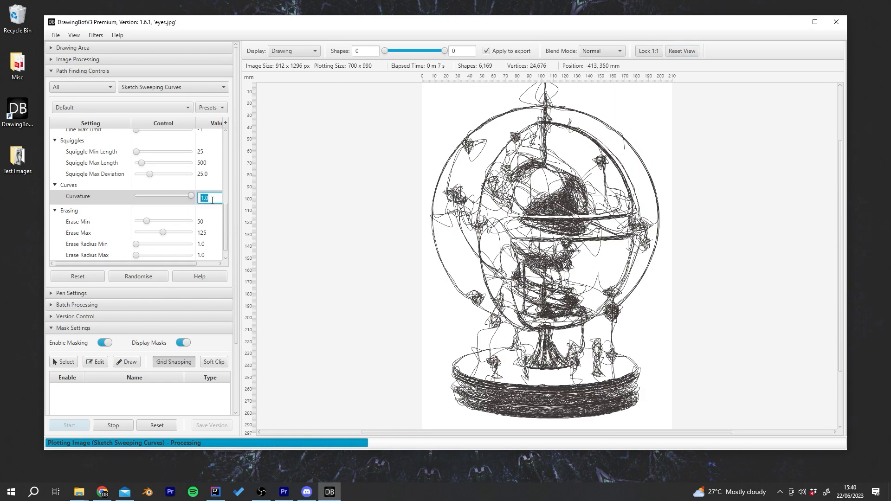
type("0.5")
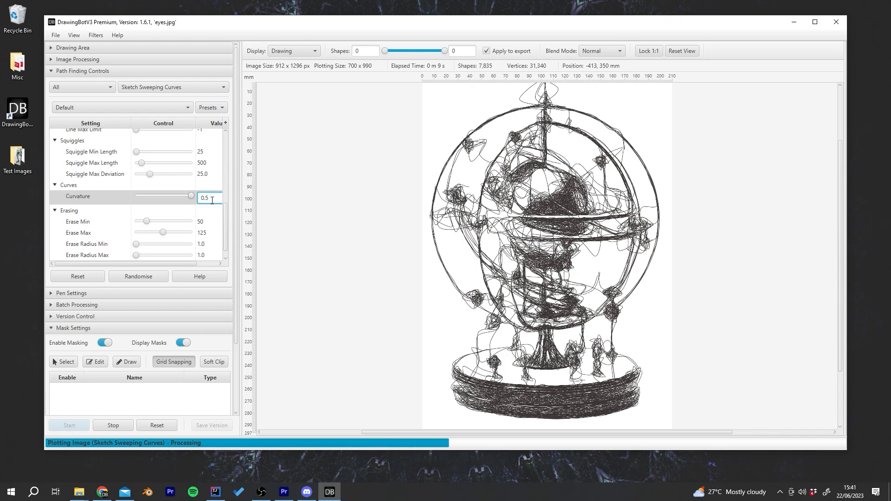
key("Return")
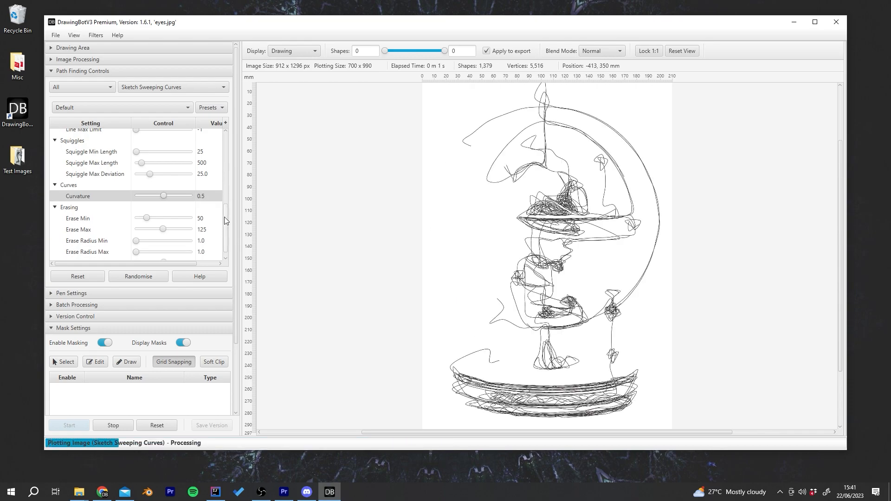
Step: Set Erase Min to 75 and Erase Max to 150 in the Erasing settings and replot the globe
left_click_drag(224, 219, 225, 229)
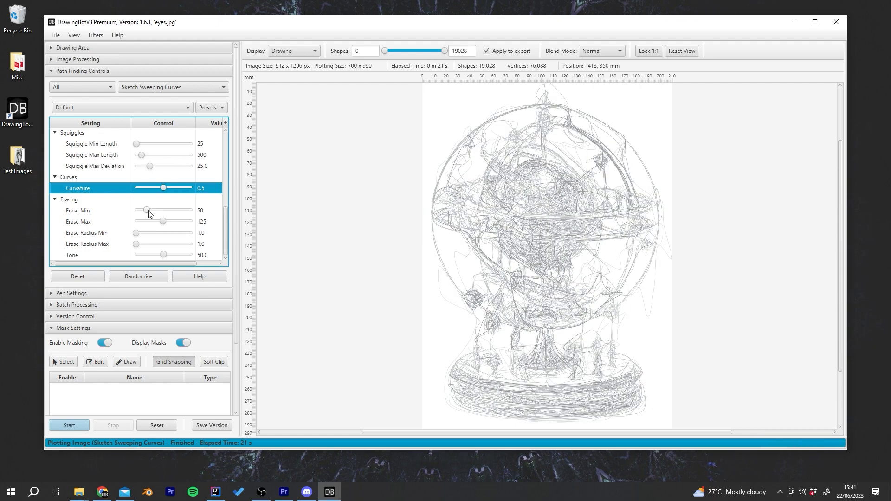
left_click(208, 214)
left_click(207, 211)
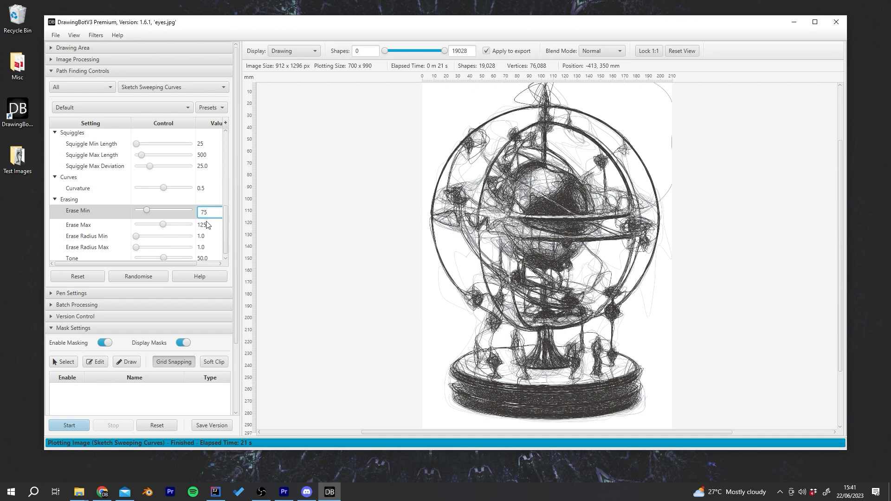
key("Return")
double_click(207, 224)
type("1")
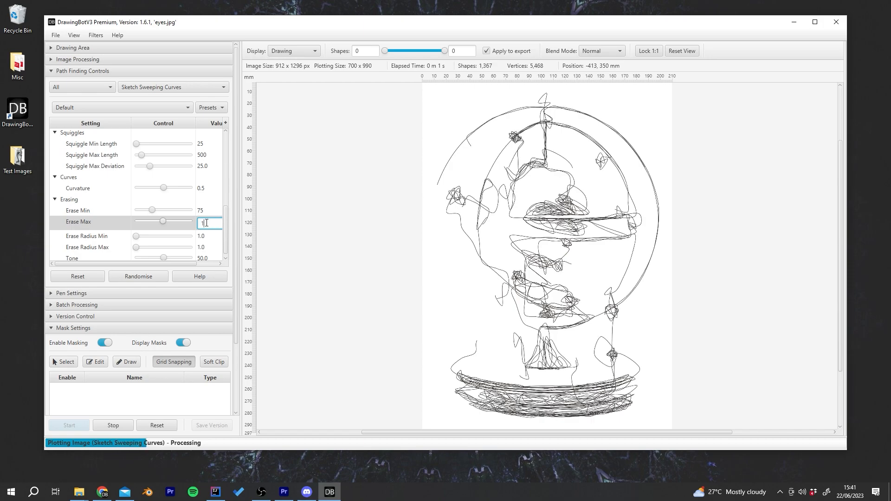
type("50")
key("Return")
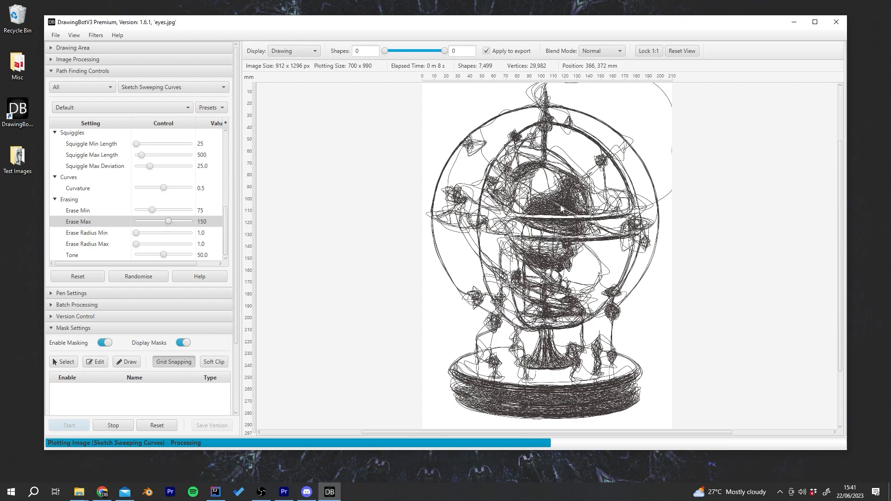
scroll(533, 201, "up", 3)
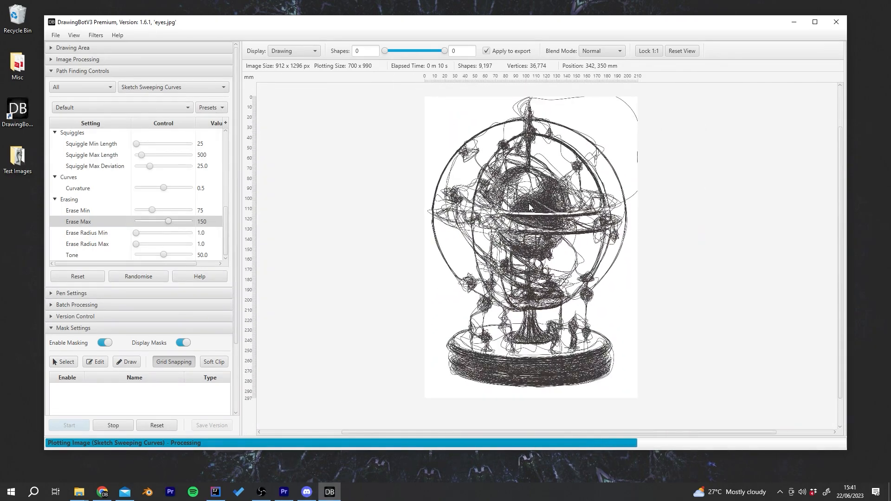
Step: Inspect the globe drawing replotted with Erase Max at 150 up close, ending on the full view
left_click(168, 222)
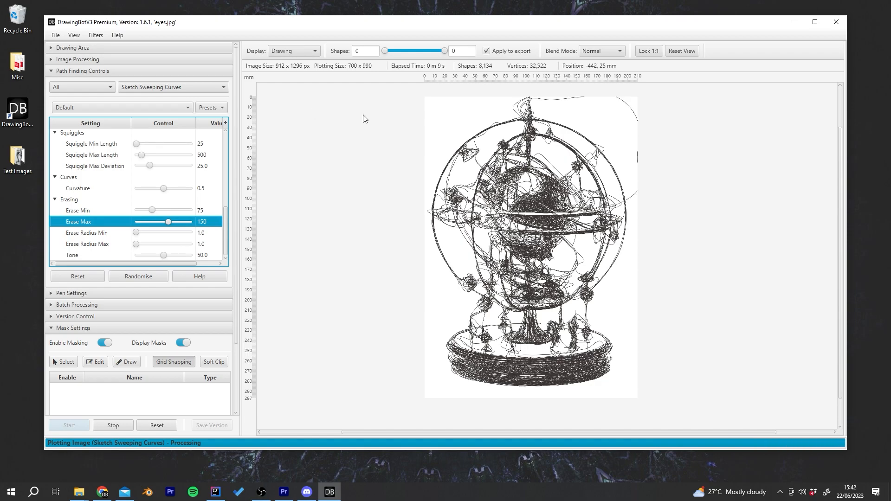
scroll(297, 106, "up", 3)
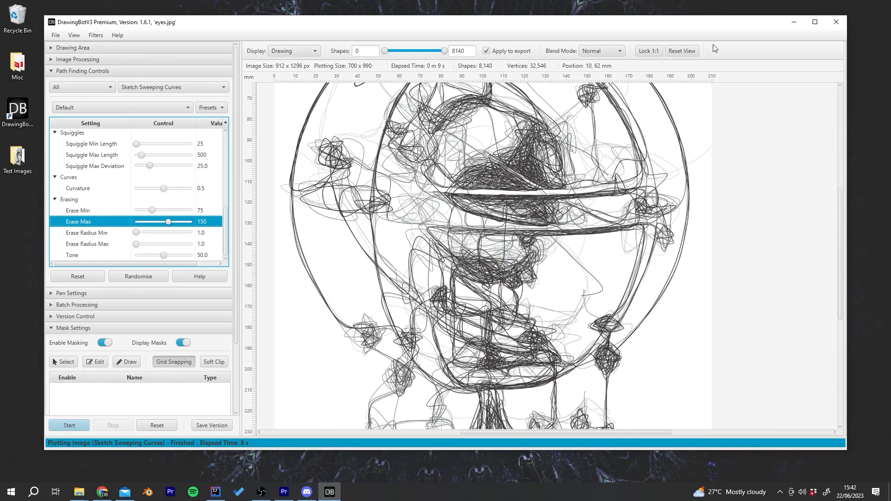
left_click(682, 50)
Step: Show the Lightened display and examine the erased lines across the globe and its rings, ending on the full view
left_click(291, 51)
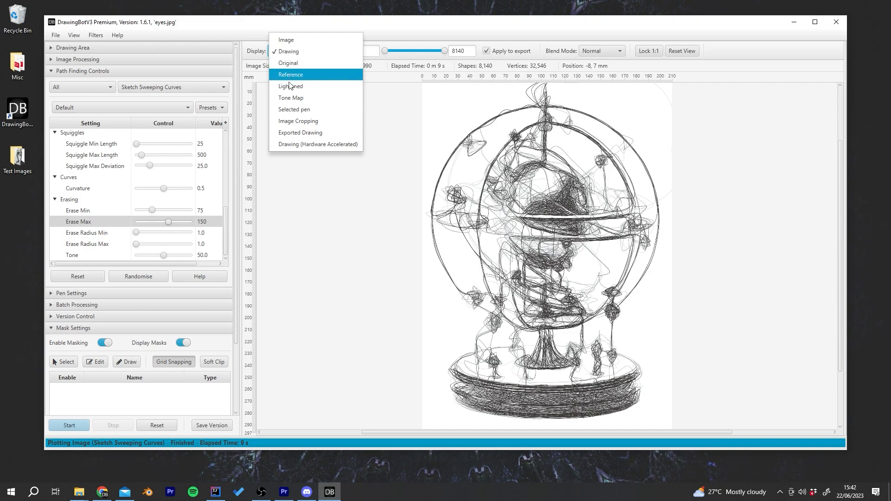
left_click(291, 89)
scroll(546, 324, "up", 5)
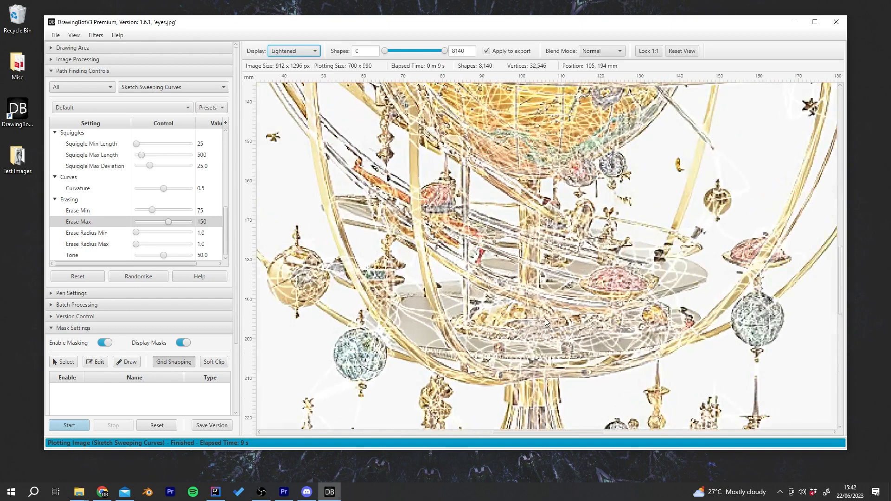
scroll(462, 160, "up", 7)
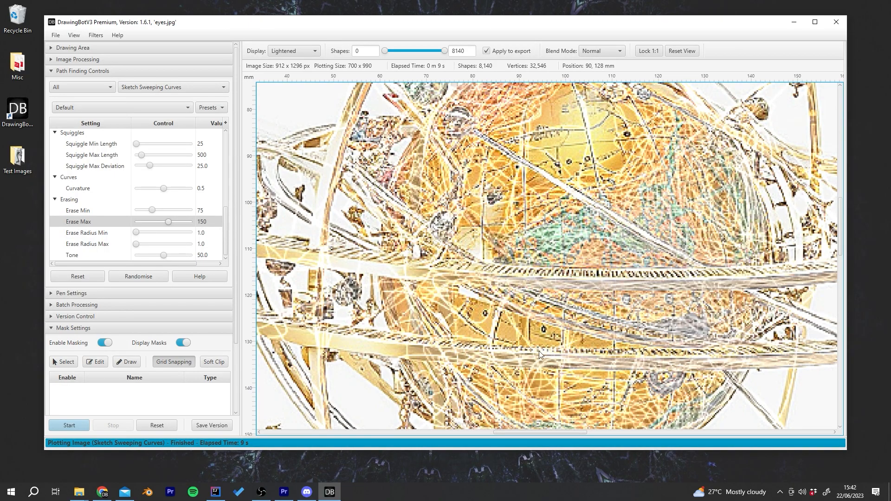
left_click_drag(540, 355, 564, 226)
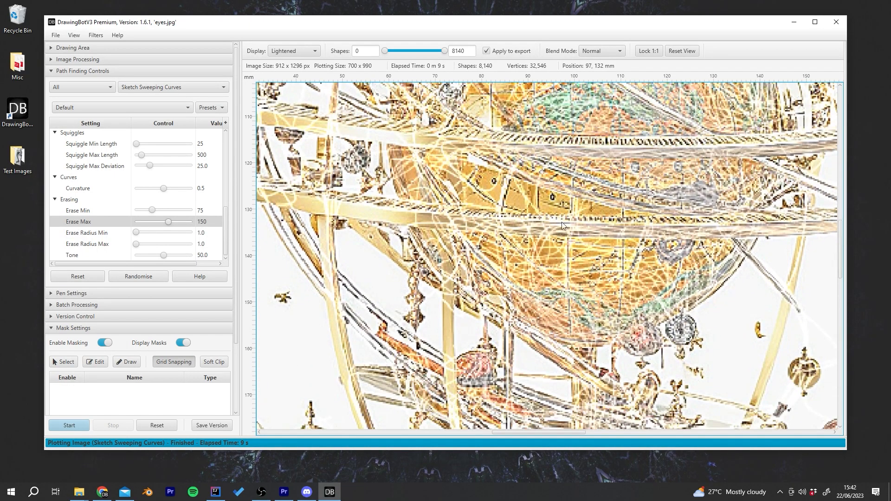
scroll(508, 307, "up", 3)
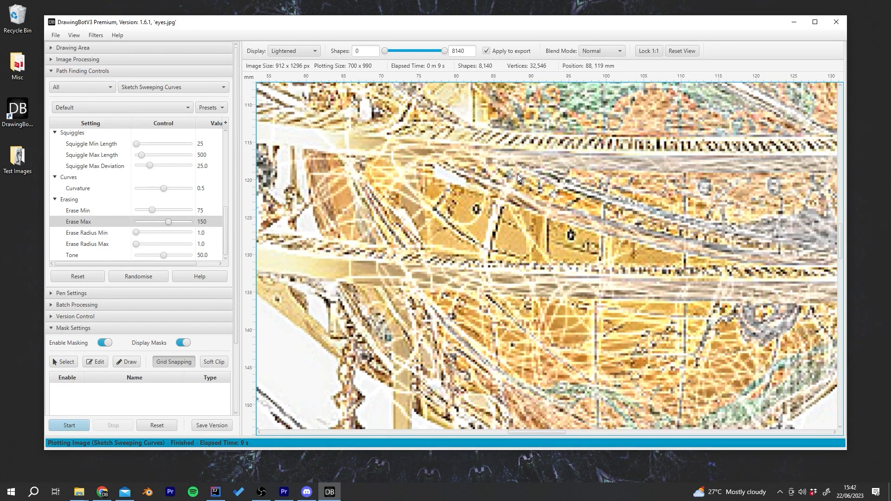
scroll(523, 217, "down", 5)
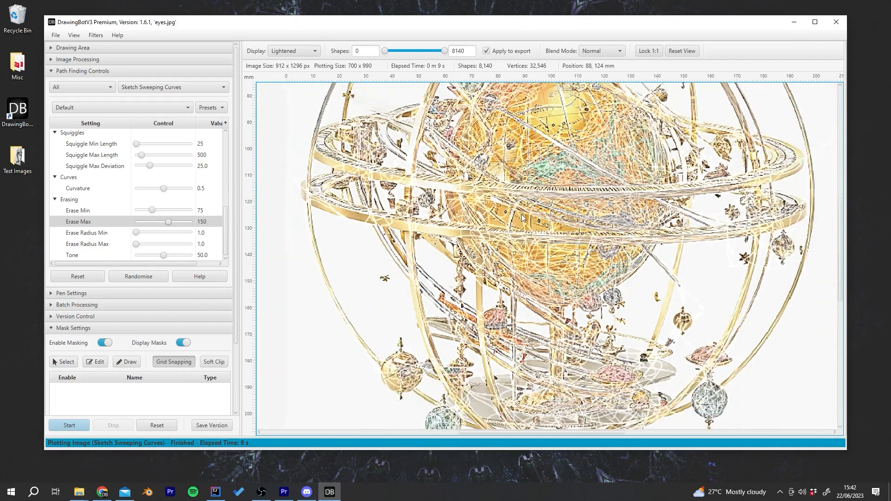
left_click(682, 53)
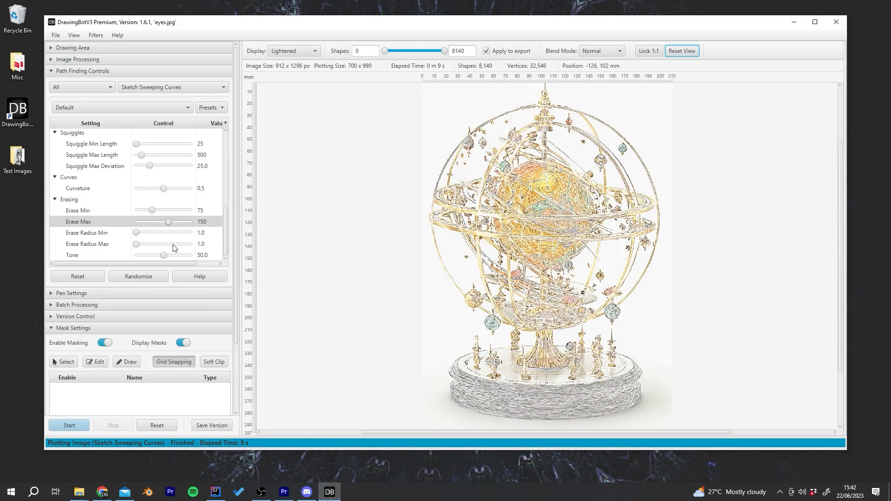
Step: Set Erase Radius Max to 4 in the Erasing settings and replot the globe
double_click(204, 245)
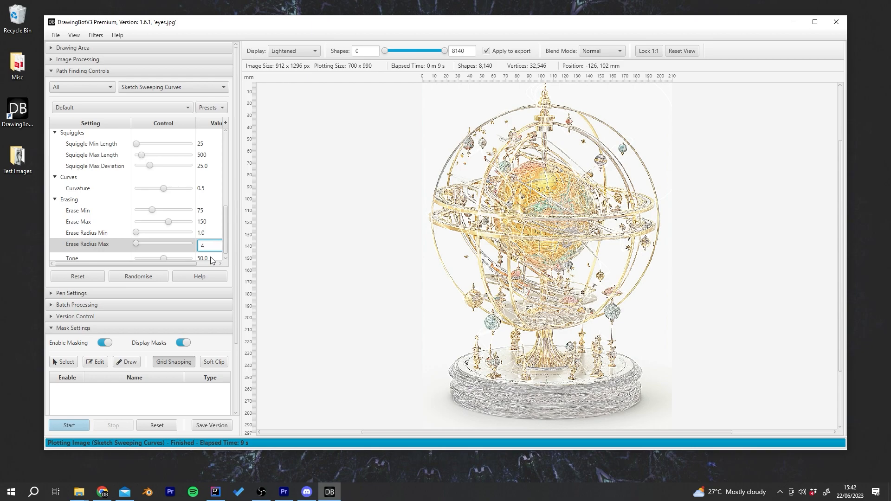
key("Return")
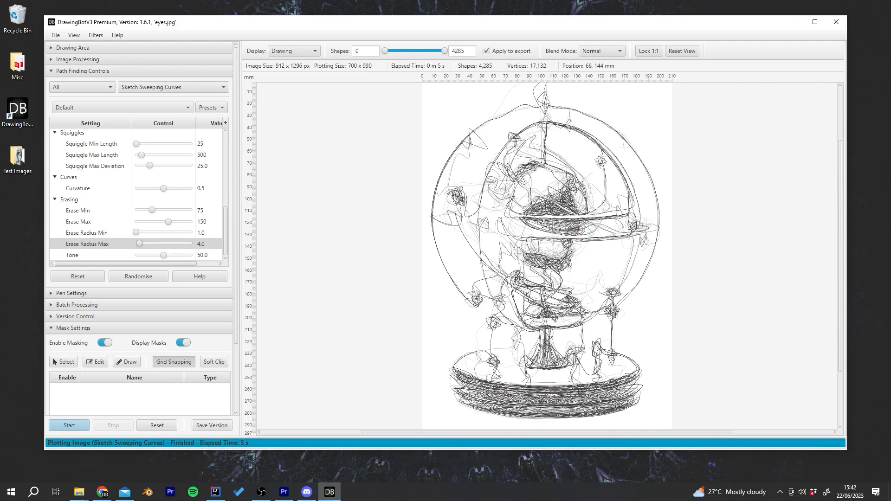
Step: Examine the wider erased lines around the globe's base in the Lightened display and return to the Drawing display
left_click(294, 51)
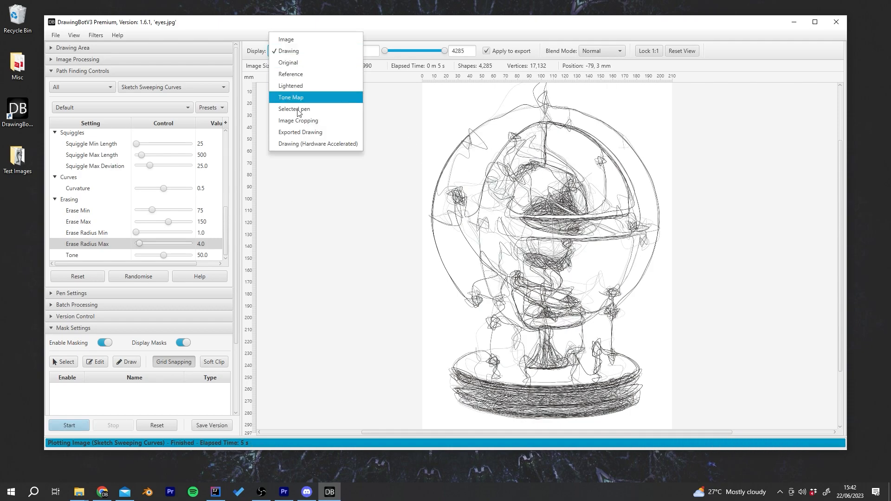
left_click(301, 84)
scroll(499, 255, "up", 8)
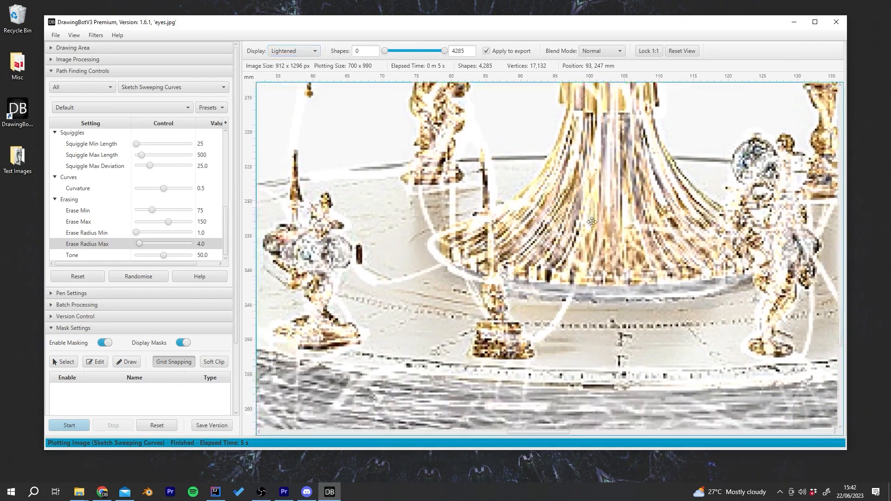
left_click_drag(592, 222, 612, 157)
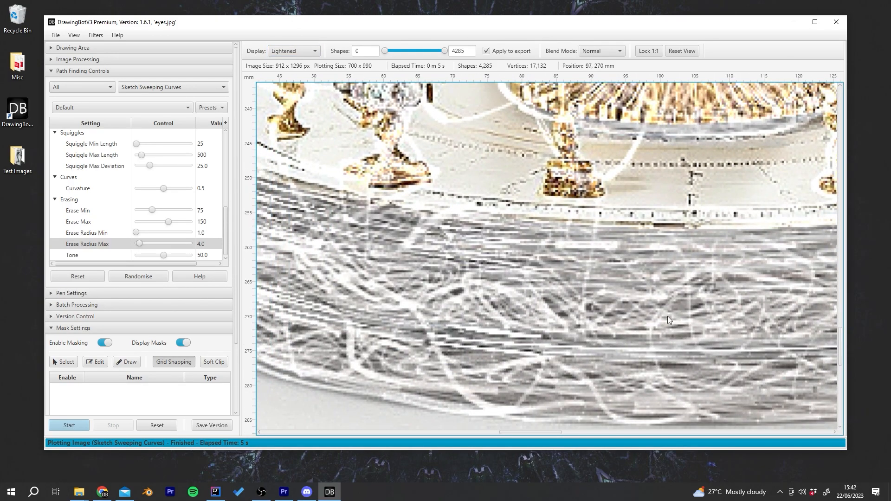
scroll(667, 320, "down", 6)
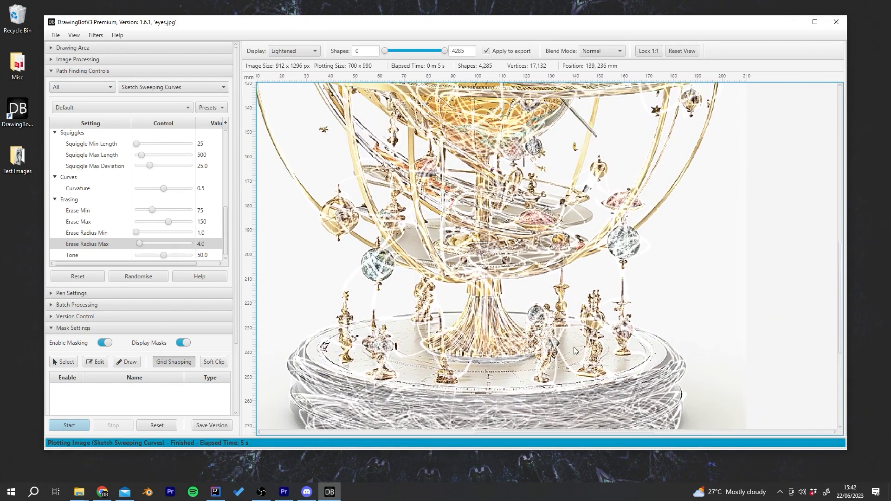
scroll(574, 351, "down", 2)
left_click(687, 52)
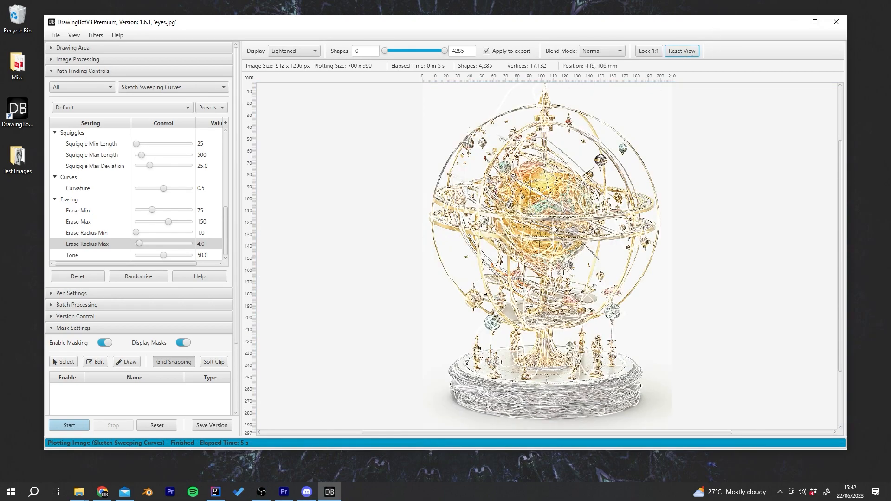
left_click(308, 51)
left_click(305, 23)
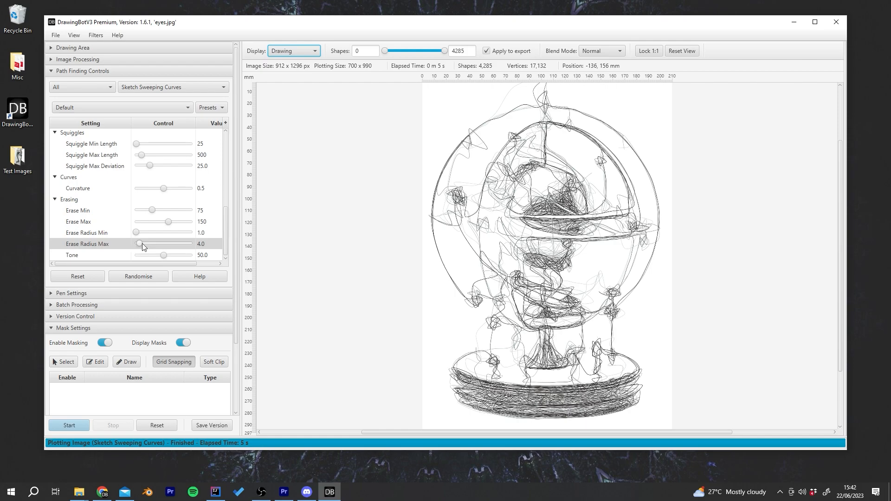
Step: Compare the replotted globe with the erasing Tone at 100.0 and 0.0, finishing with Tone reset to 50.0
left_click(165, 255)
left_click_drag(176, 260, 213, 263)
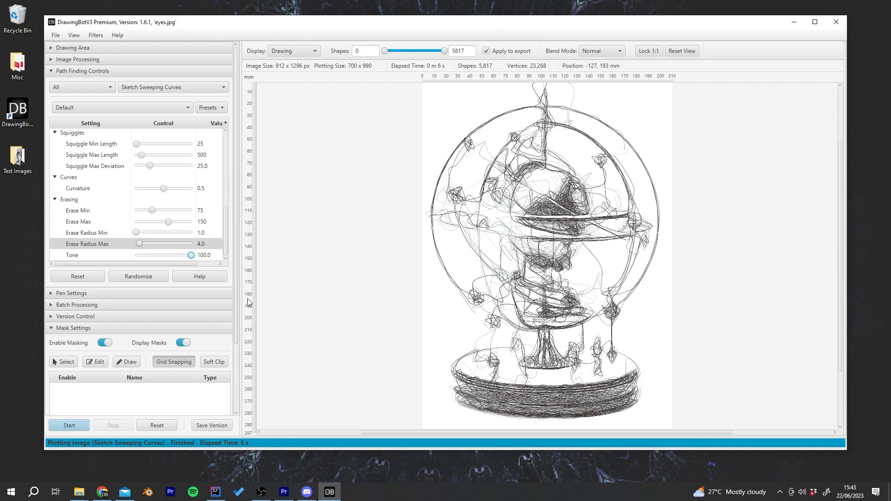
left_click_drag(191, 255, 136, 255)
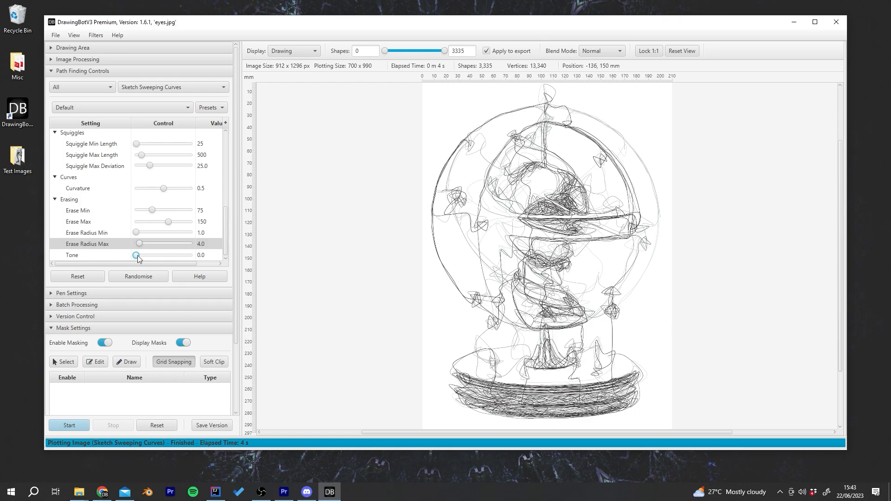
left_click_drag(136, 255, 258, 255)
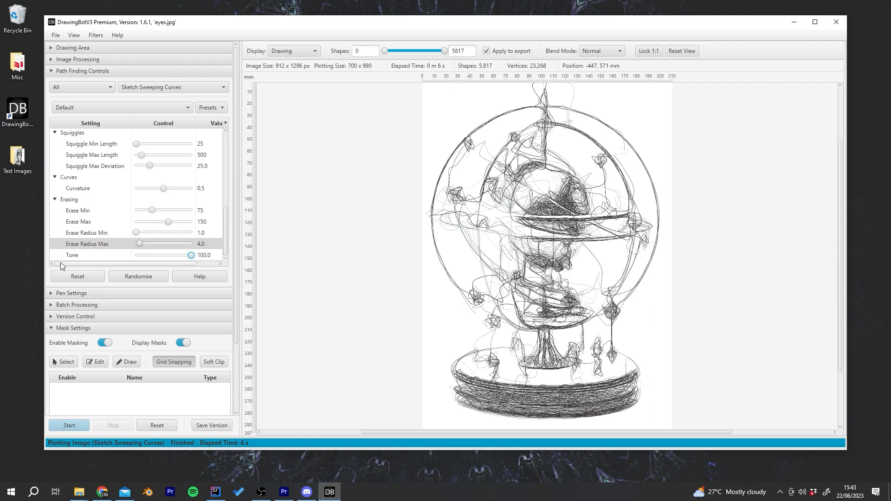
right_click(76, 257)
left_click(86, 276)
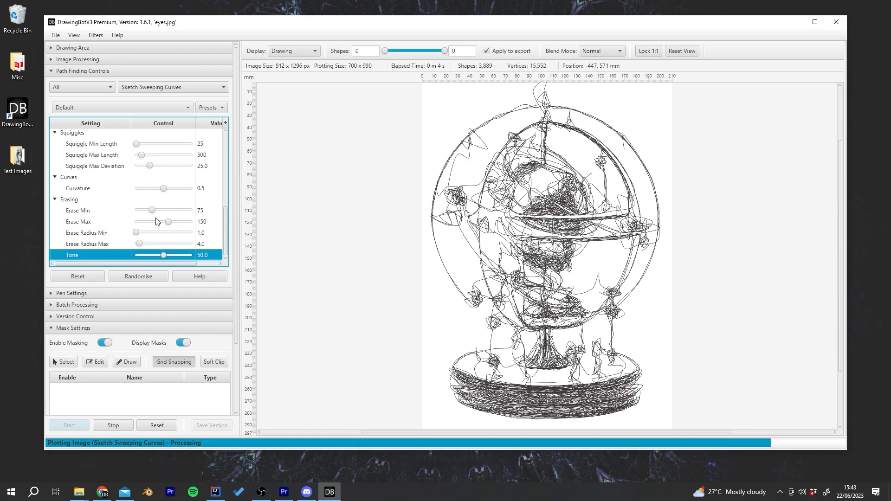
Step: Check the plotted lines up close and reset all Sketch Sweeping Curves settings to their defaults
mouse_move(226, 220)
left_mouse_down()
mouse_move(229, 138)
mouse_move(240, 243)
mouse_move(242, 148)
left_mouse_up()
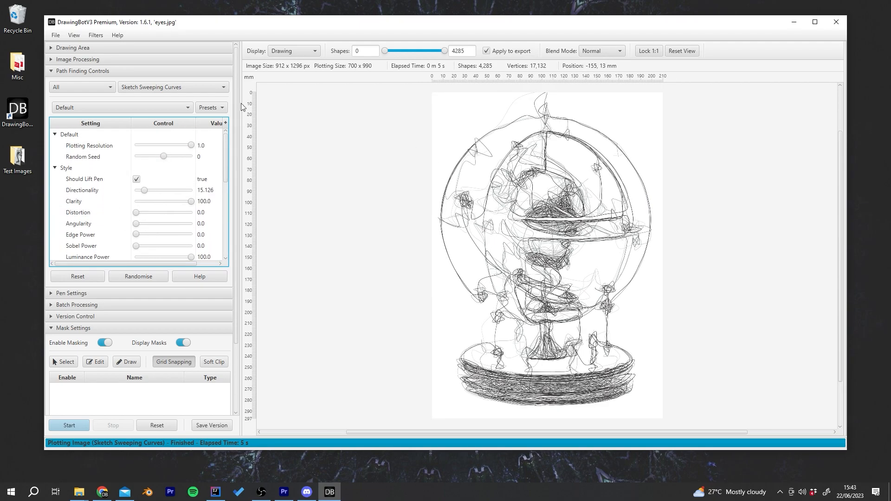
scroll(621, 305, "up", 2)
scroll(553, 243, "up", 5)
left_click_drag(476, 180, 517, 262)
scroll(514, 248, "down", 8)
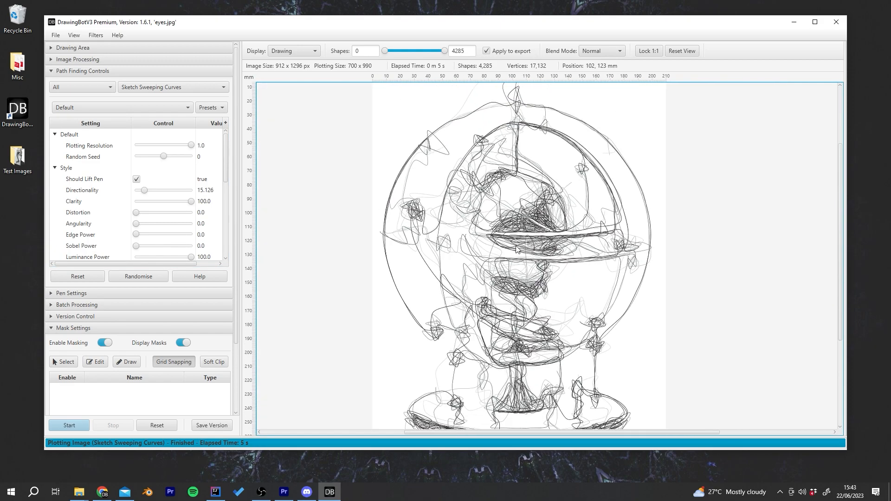
left_click(682, 51)
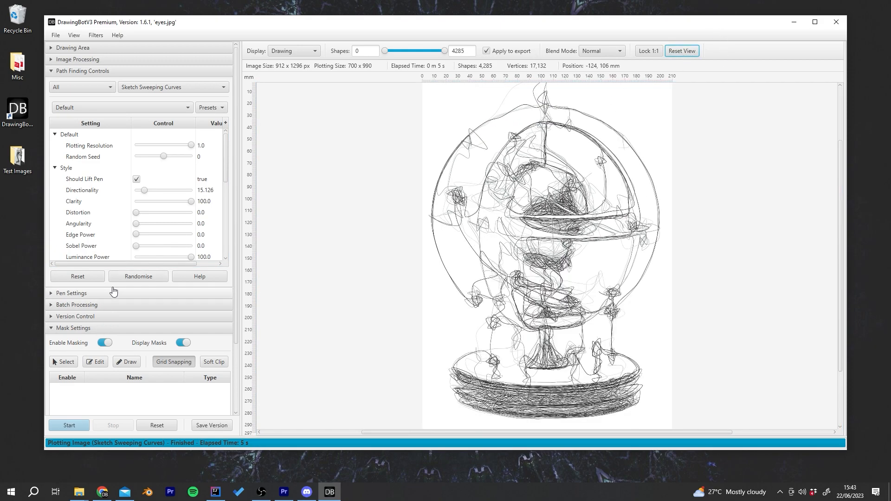
left_click(78, 277)
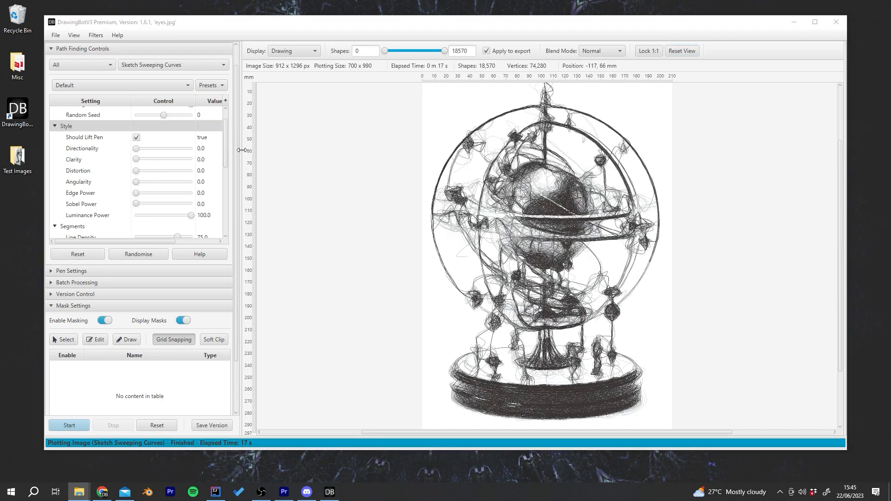
Step: Open the pen settings and change the Copic drawing set to Browns 1
scroll(90, 259, "down", 3)
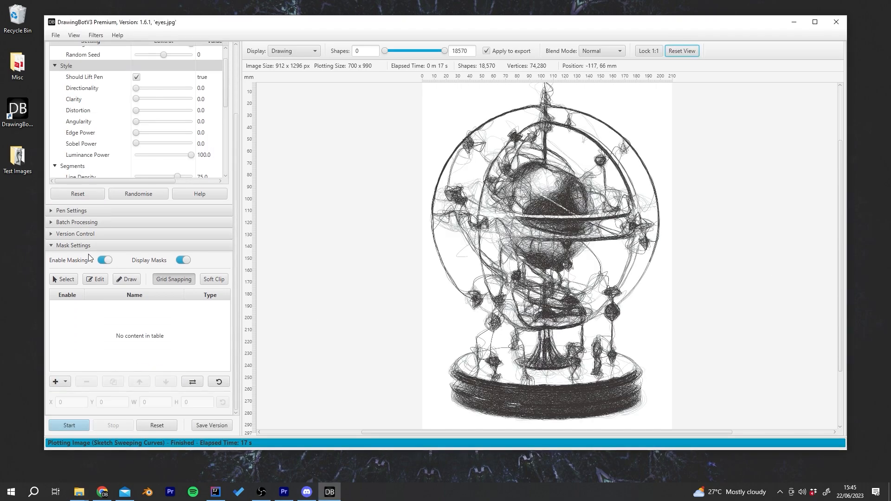
left_click(59, 211)
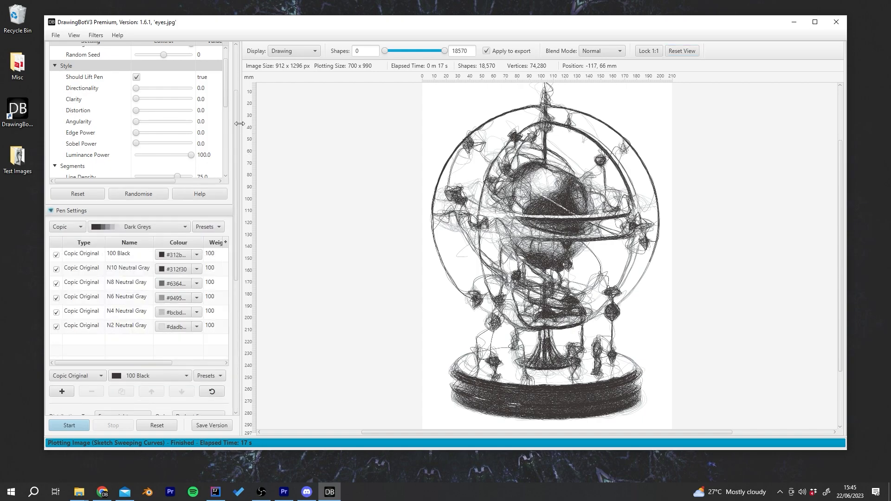
left_click_drag(235, 121, 231, 185)
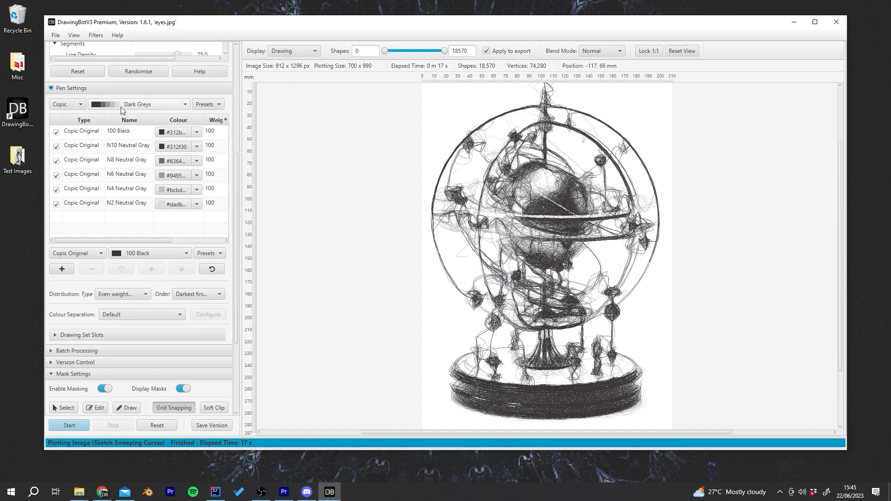
left_click(136, 104)
scroll(135, 104, "down", 1)
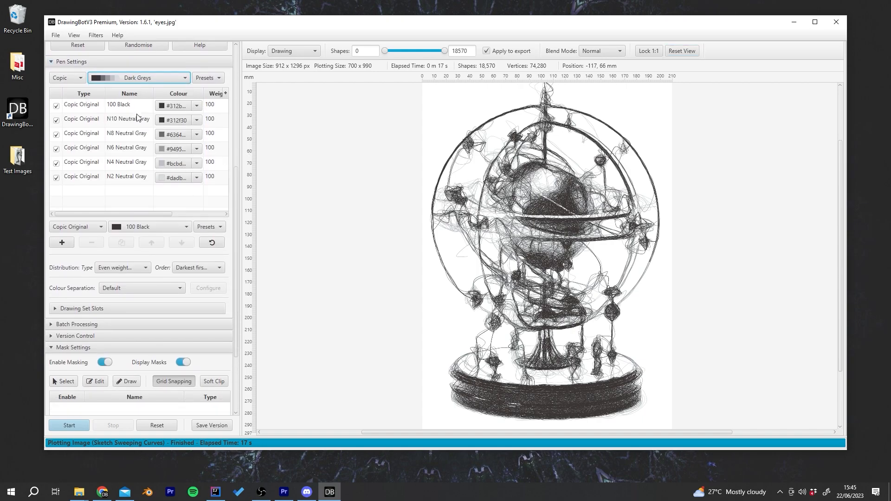
left_click(157, 79)
left_click(129, 157)
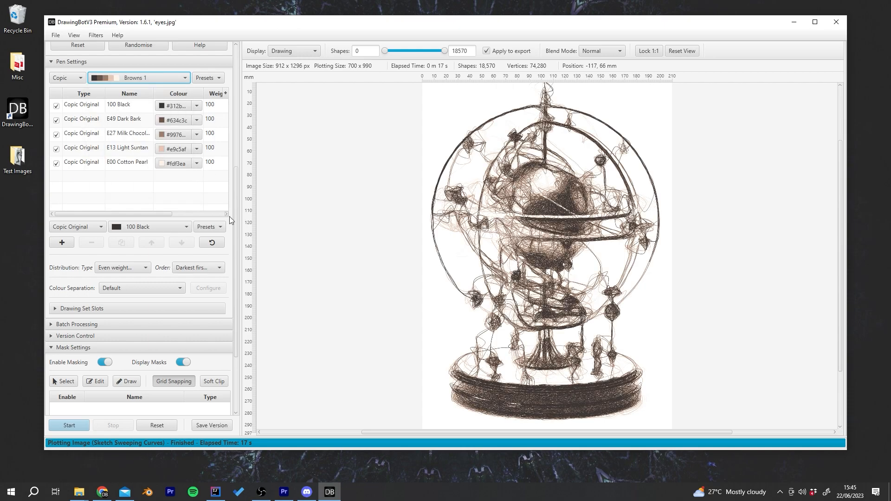
Step: Try the Copic Dark Grey Browns 1 drawing set on the globe and return to Dark Greys
scroll(238, 214, "up", 3)
left_click(139, 162)
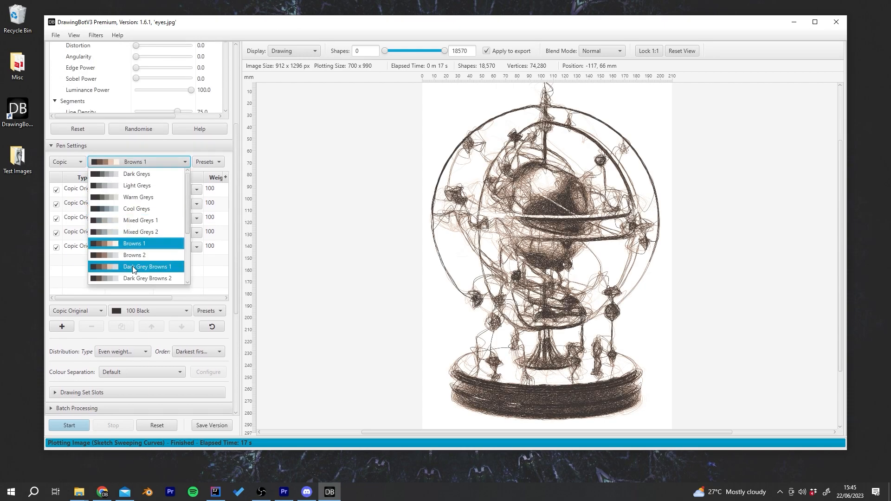
left_click(134, 267)
left_click(135, 163)
left_click(109, 177)
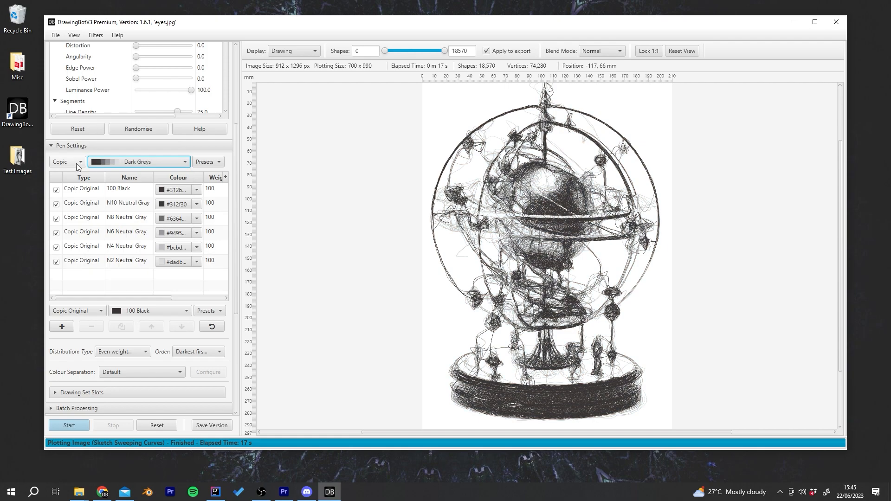
Step: Recolour the globe drawing with the Diamine Grey Blues drawing set
left_click(76, 164)
left_click(72, 195)
left_click(117, 165)
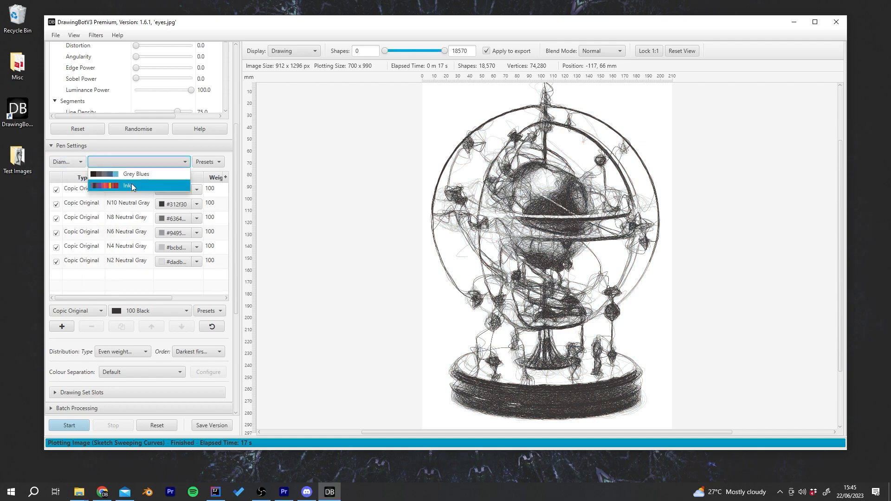
left_click(136, 175)
Step: Switch to the Bic drawing sets, try the second and third sets, and settle on Grey Blues
left_click(69, 161)
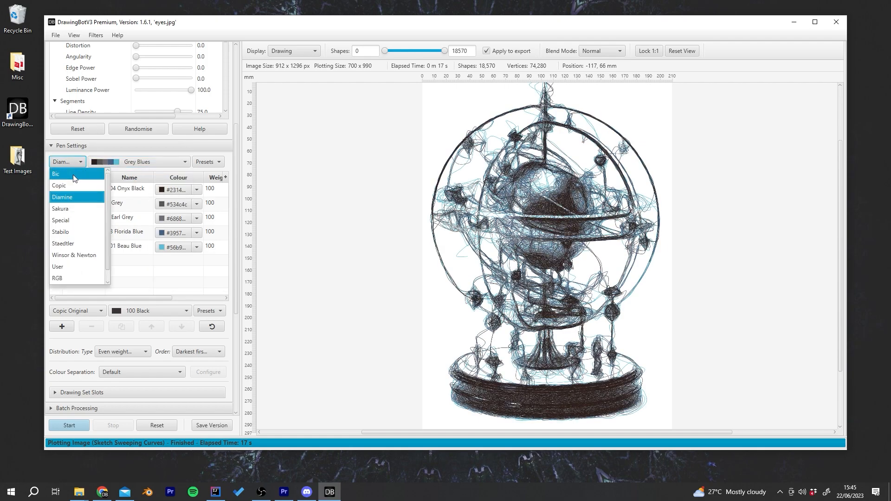
left_click(65, 173)
left_click(132, 161)
left_click(138, 186)
left_click(140, 162)
left_click(138, 198)
left_click(141, 164)
left_click(135, 173)
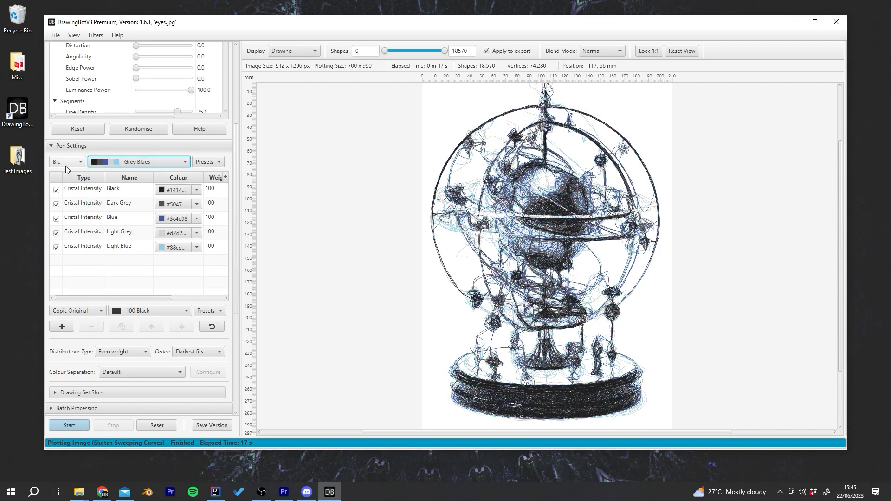
Step: Apply CMYK colour separation with its recommended pen settings and re-plot the globe drawing
scroll(618, 256, "up", 3)
scroll(618, 256, "up", 3)
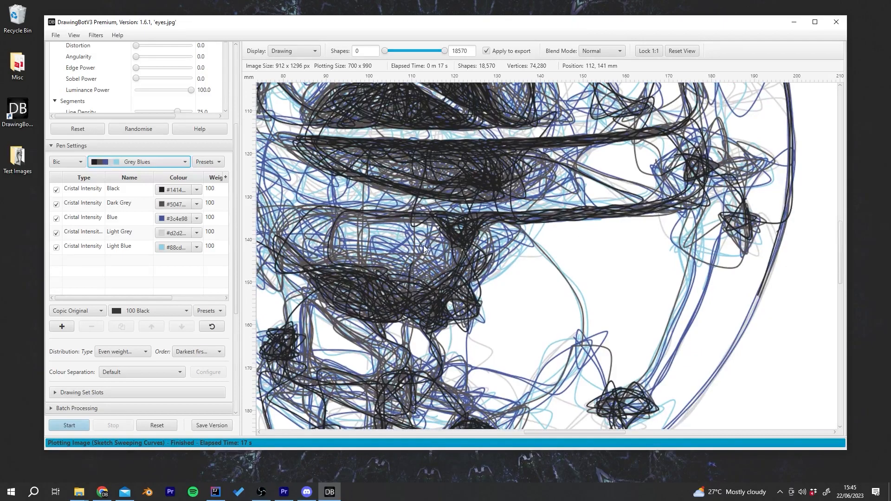
scroll(455, 254, "down", 6)
left_click(682, 50)
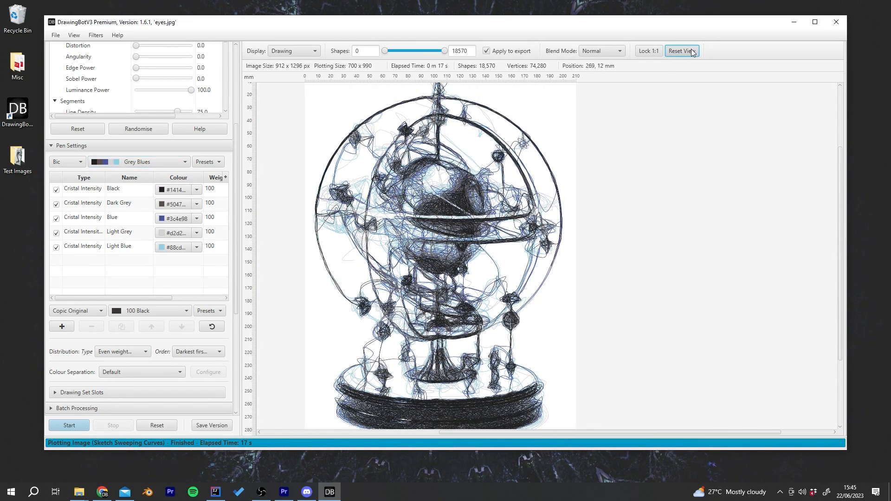
scroll(236, 184, "down", 4)
left_click(138, 187)
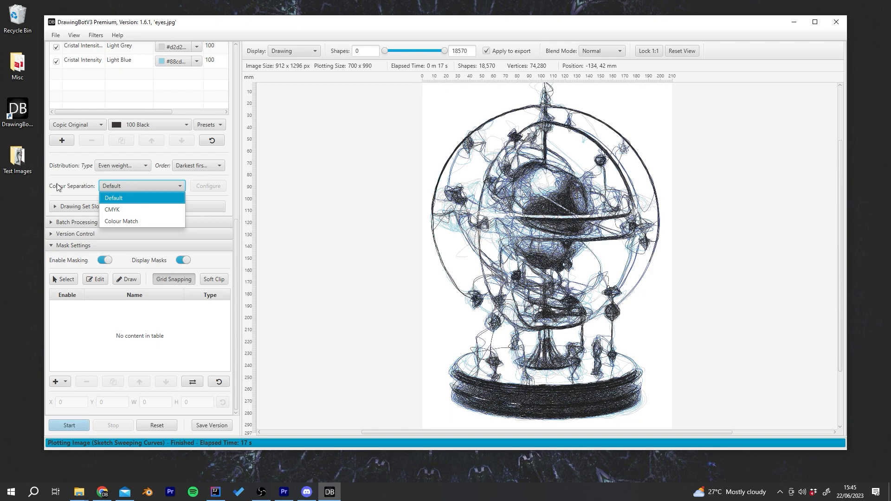
left_click(118, 213)
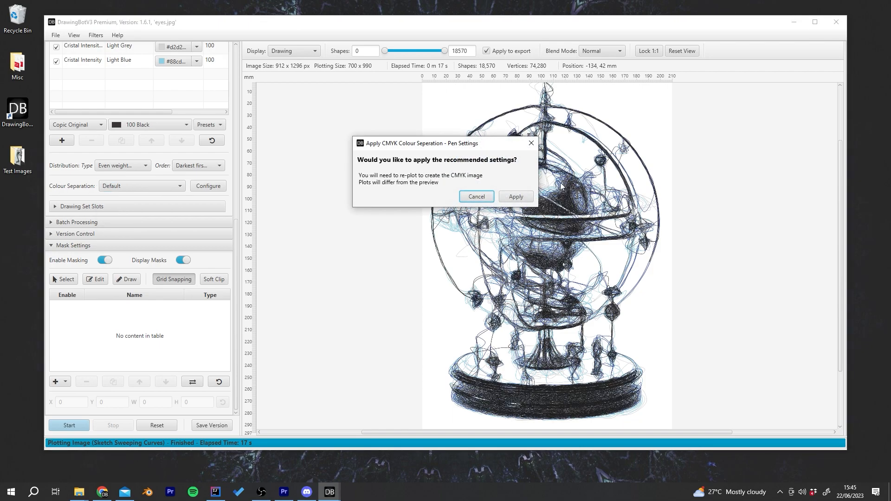
left_click(524, 195)
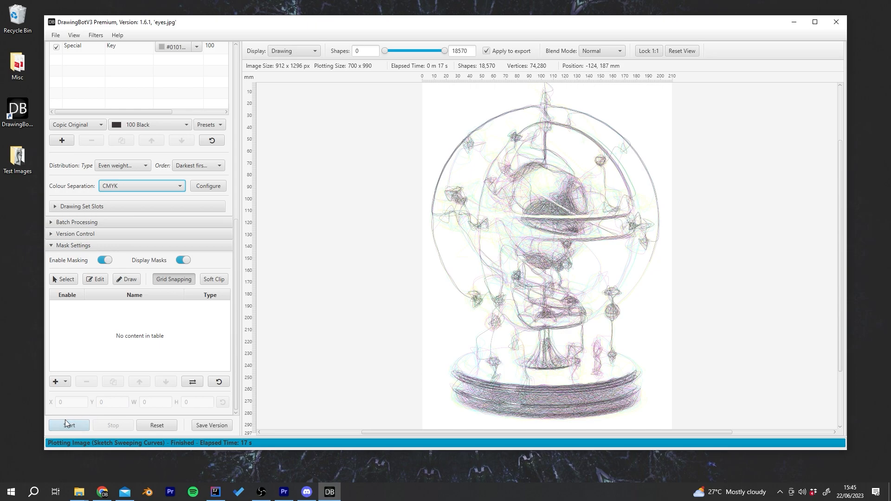
left_click(81, 423)
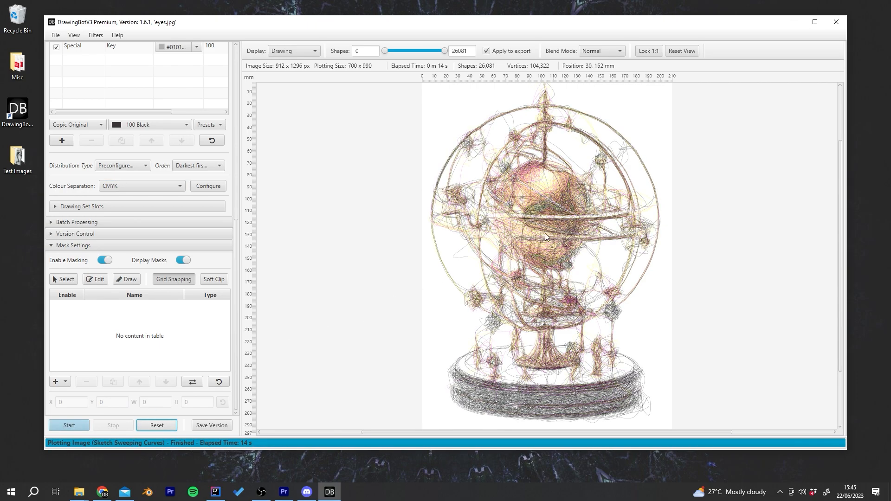
Step: Set the segments' Line Max Length to 60 and Line Min Length to 10 for the CMYK globe plot
scroll(506, 241, "up", 6)
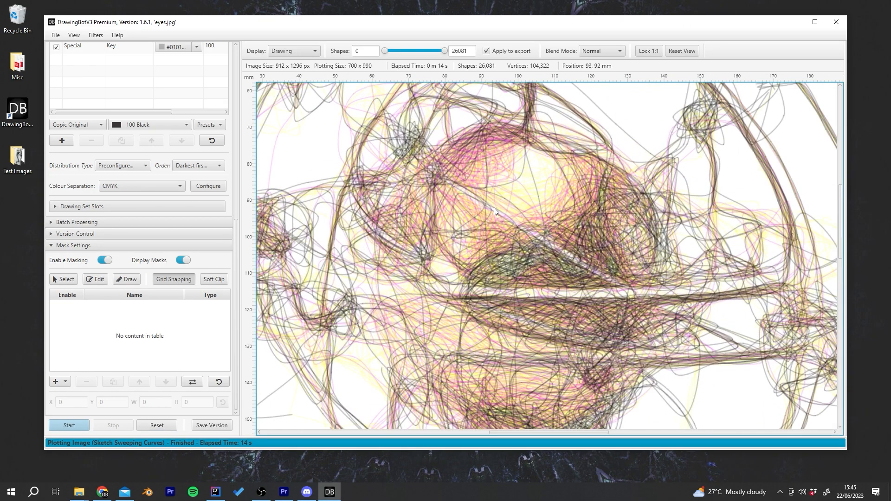
left_click(668, 52)
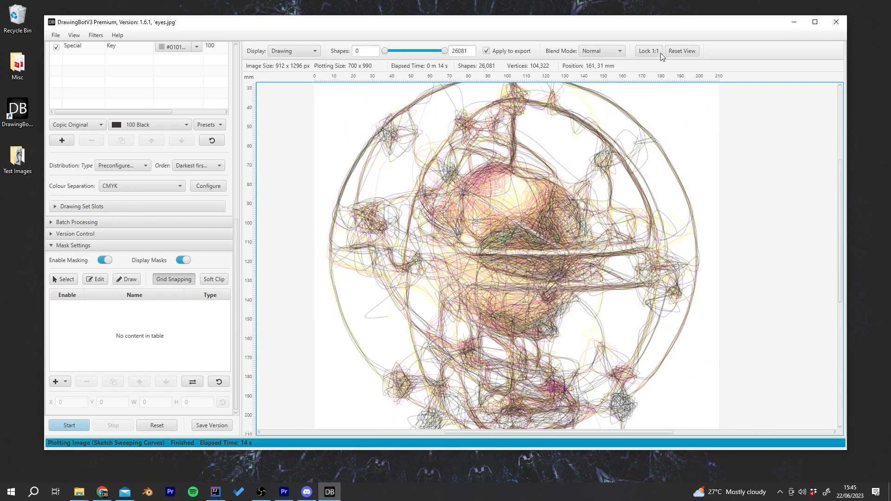
left_click(679, 52)
left_click_drag(236, 260, 253, 69)
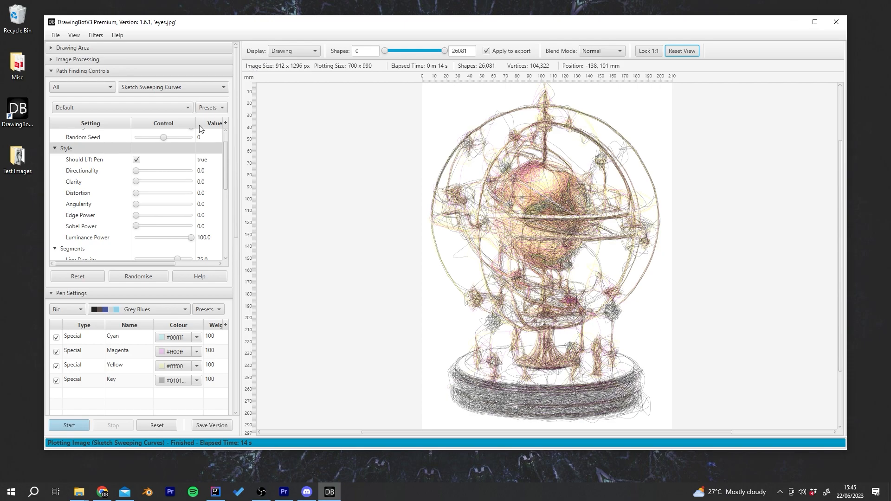
scroll(193, 177, "up", 1)
scroll(190, 182, "down", 4)
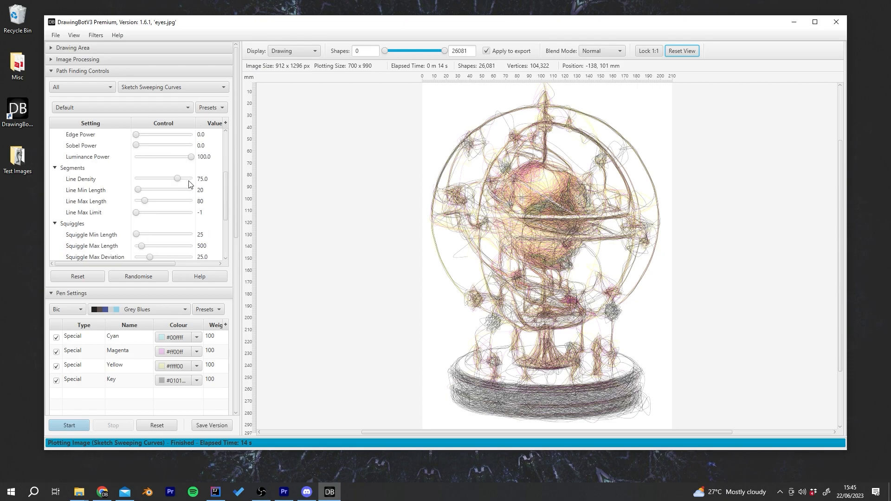
double_click(208, 201)
type("60")
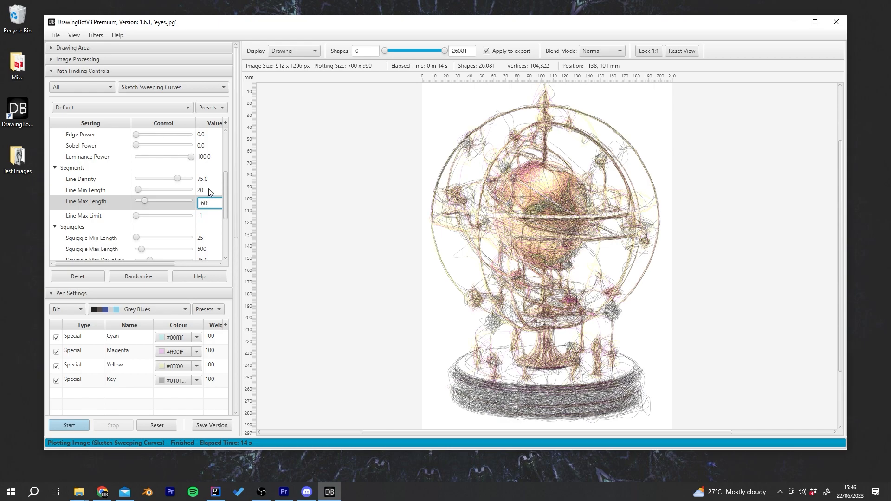
key("Return")
double_click(208, 190)
type("10")
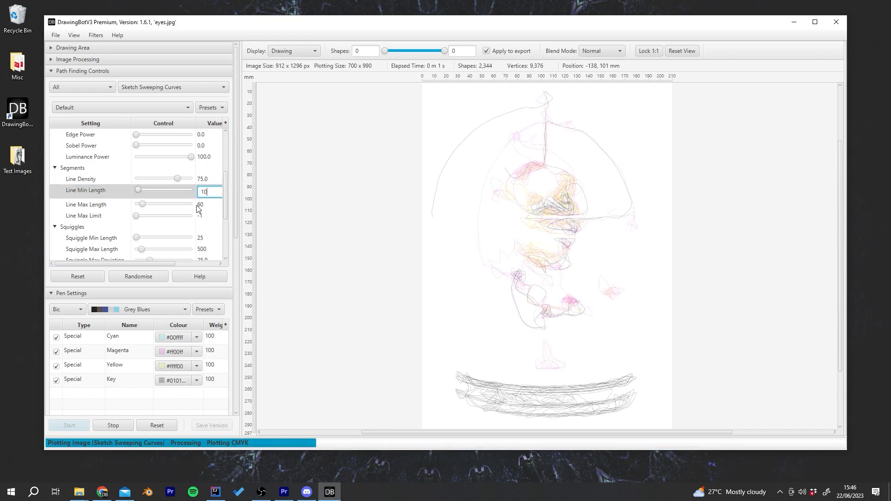
key("Return")
Step: Set the style's Clarity to 50 and Edge Power to 50, and inspect the re-plotted globe drawing
scroll(199, 208, "up", 3)
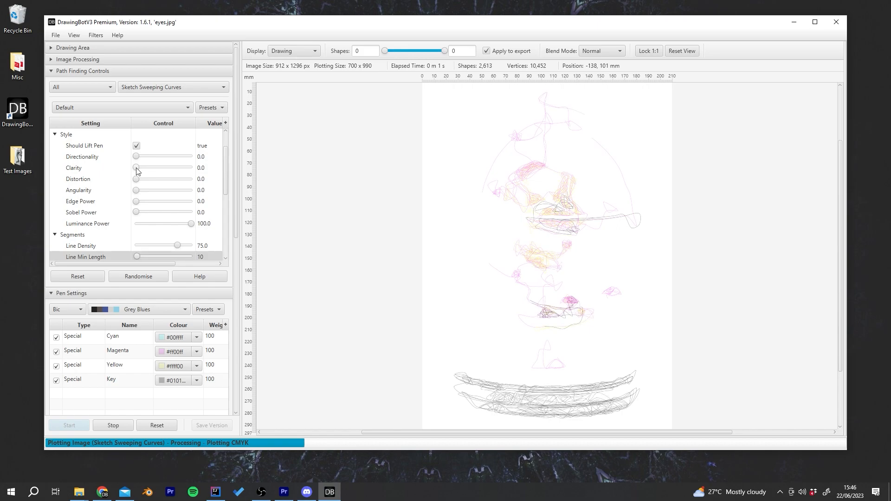
double_click(208, 168)
type("5")
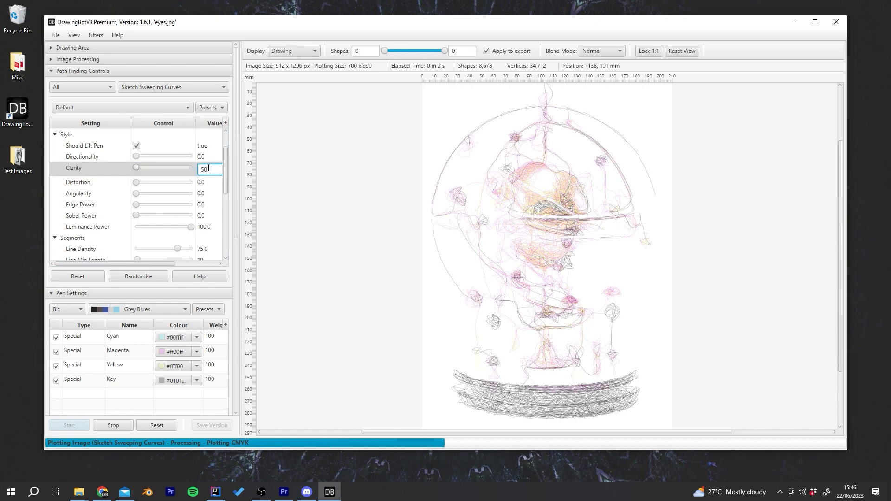
type("0")
key("Return")
double_click(208, 201)
type("50")
key("Return")
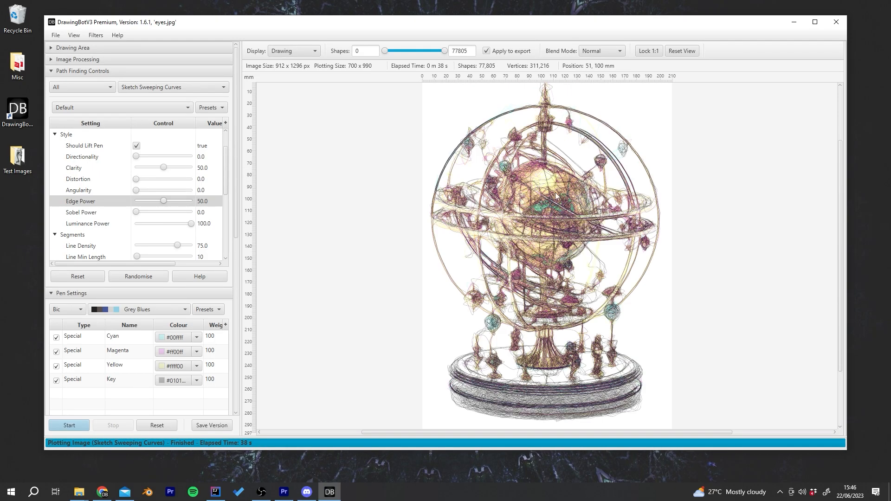
scroll(545, 197, "up", 5)
scroll(548, 179, "down", 6)
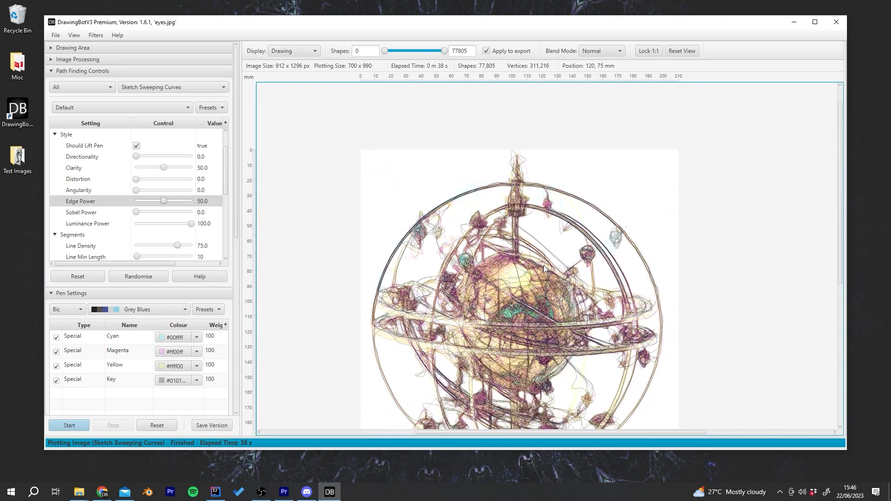
scroll(550, 277, "up", 1)
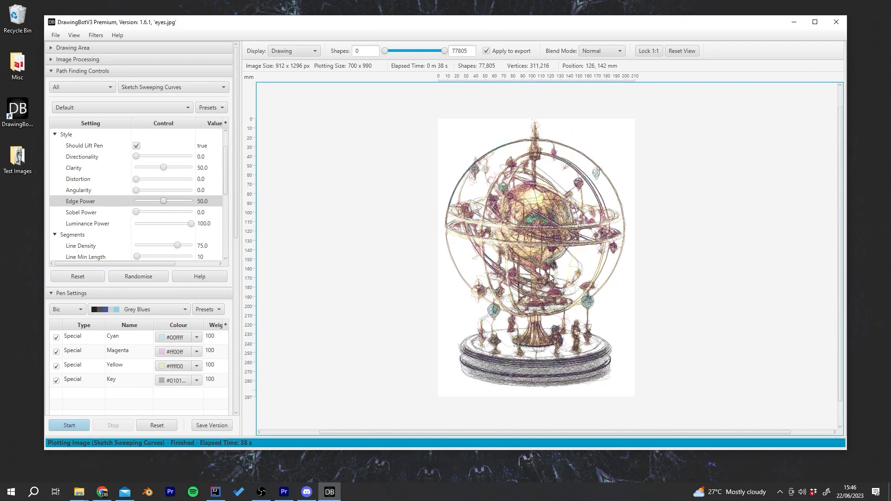
scroll(550, 277, "up", 1)
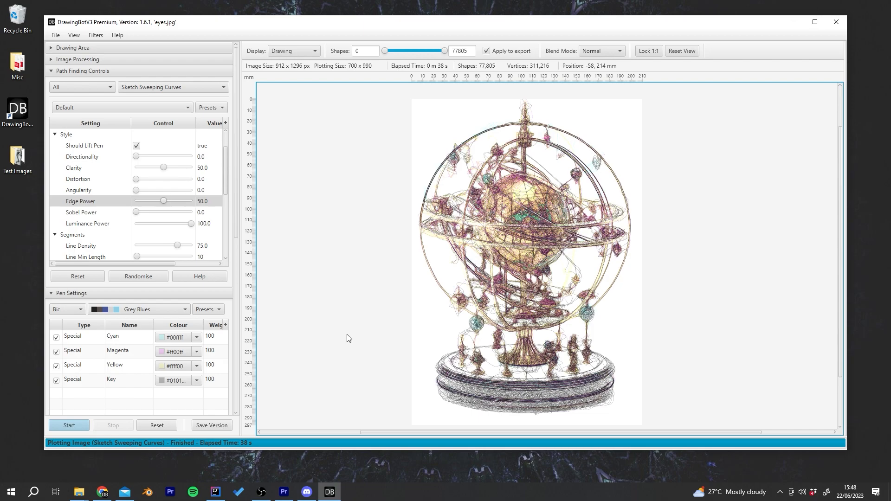